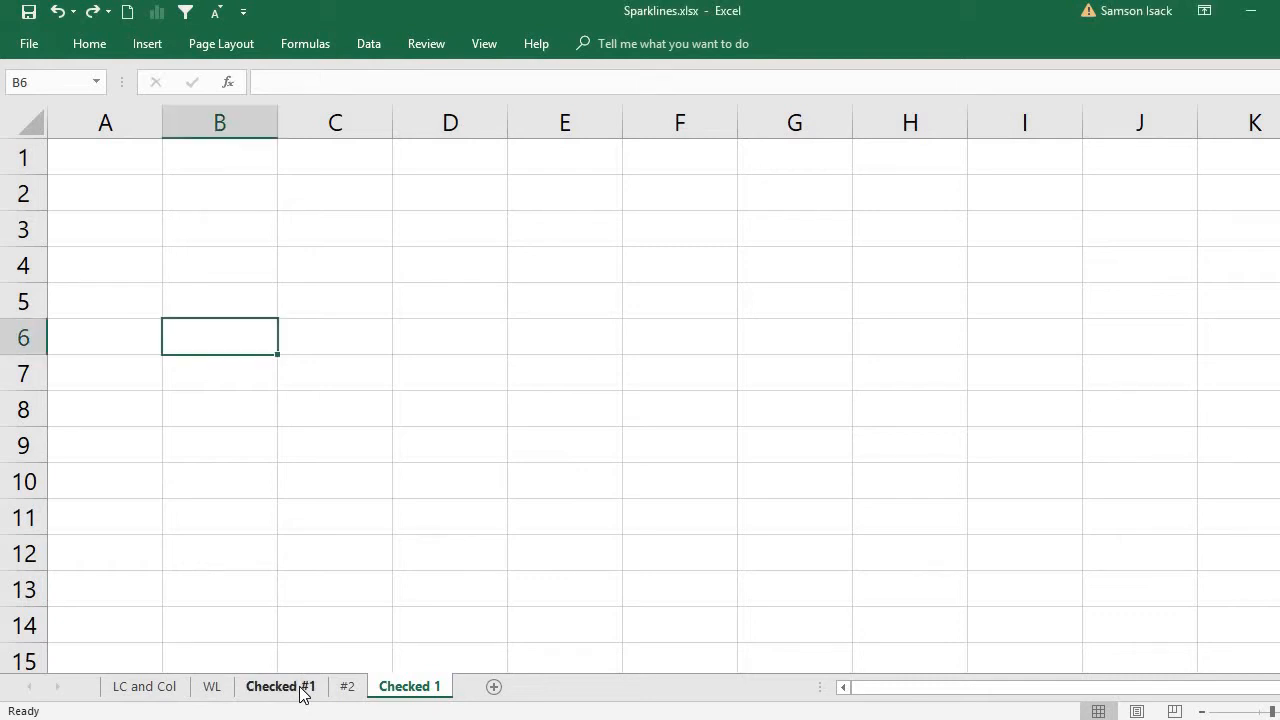
Examine the coloured row and column patterns on the Checked #1 and #2 sheets
{"action": "left_click", "coordinate": [299, 689]}
{"action": "left_click", "coordinate": [121, 208]}
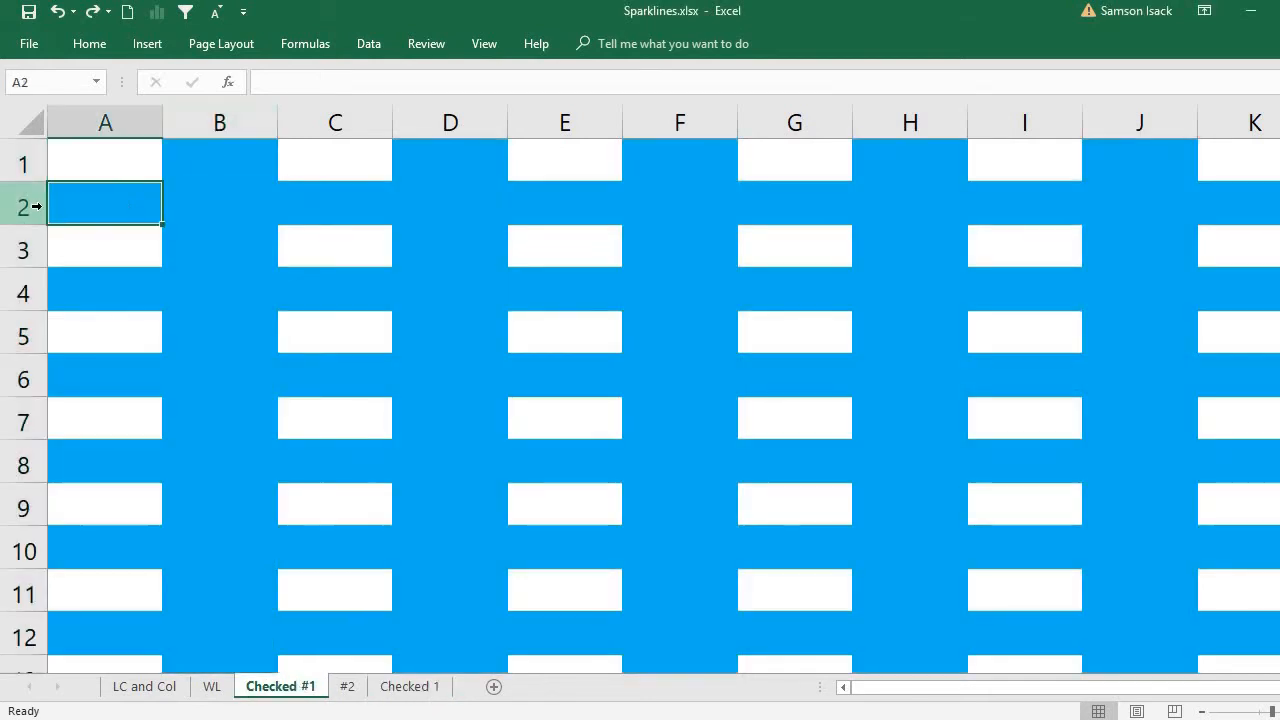
{"action": "left_click", "coordinate": [26, 207]}
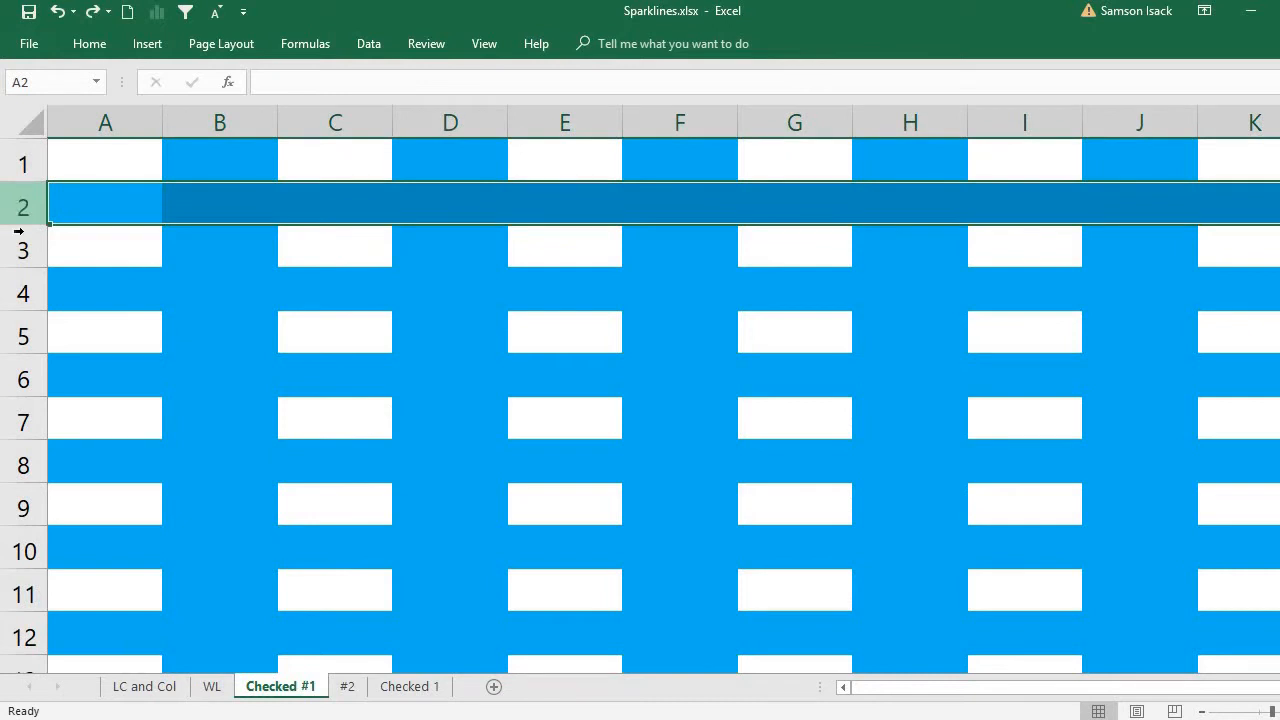
{"action": "left_click", "coordinate": [23, 292]}
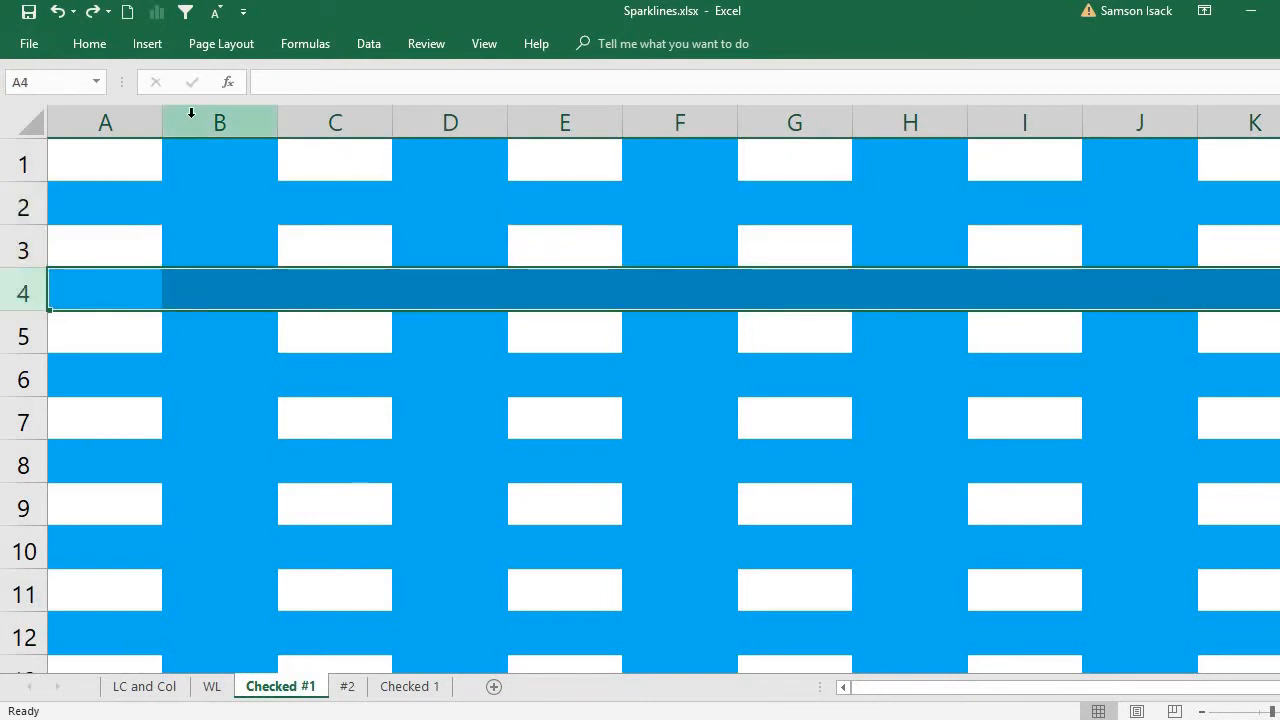
{"action": "left_click", "coordinate": [191, 113]}
{"action": "left_click", "coordinate": [431, 120]}
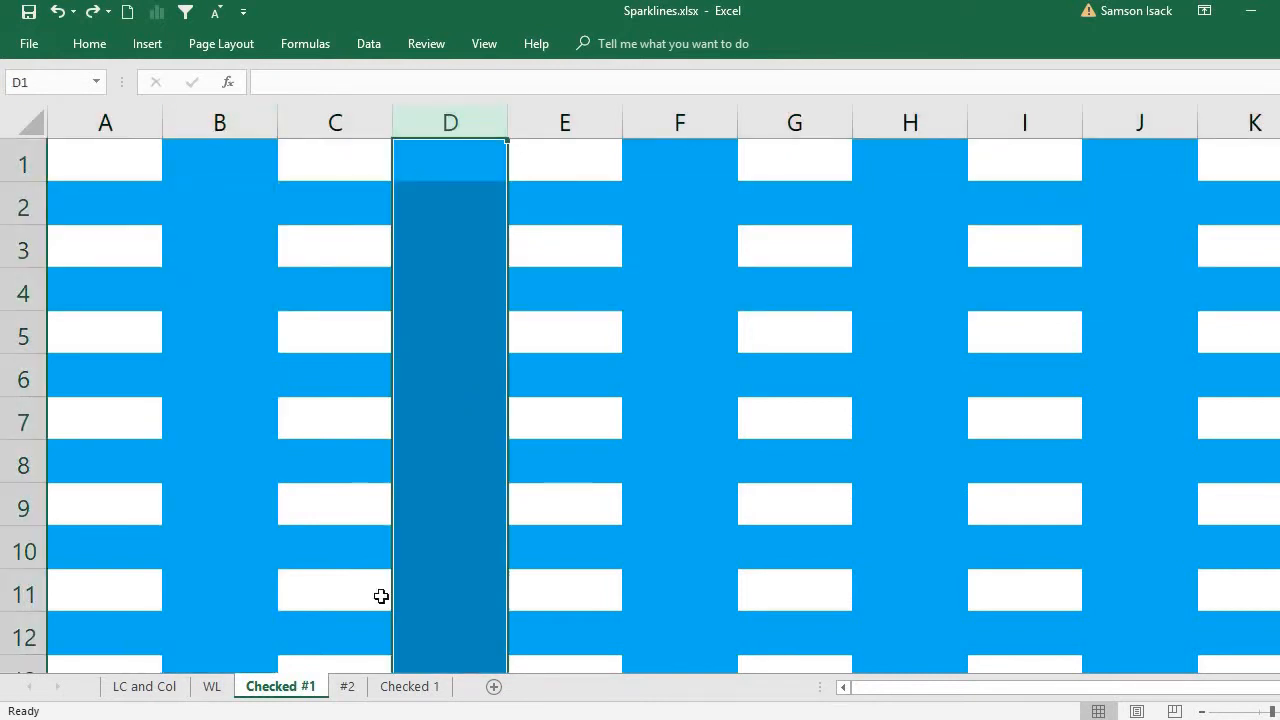
{"action": "left_click", "coordinate": [347, 687]}
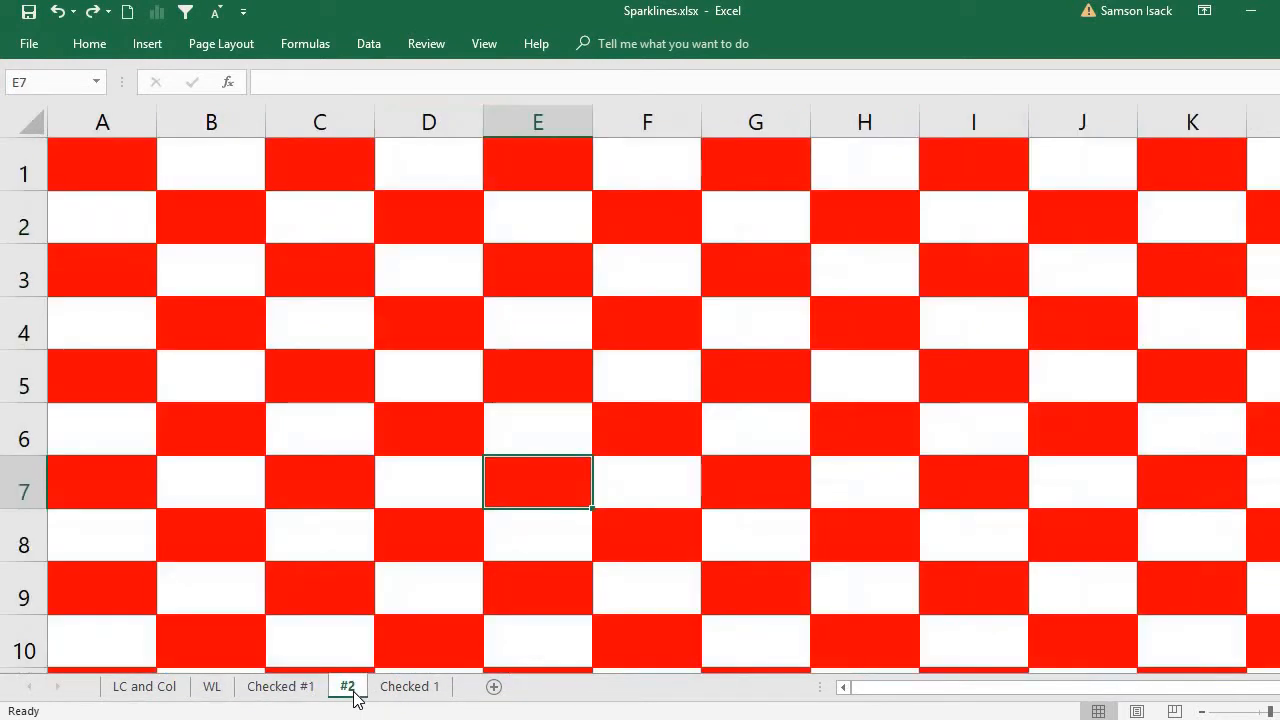
{"action": "left_click", "coordinate": [121, 166]}
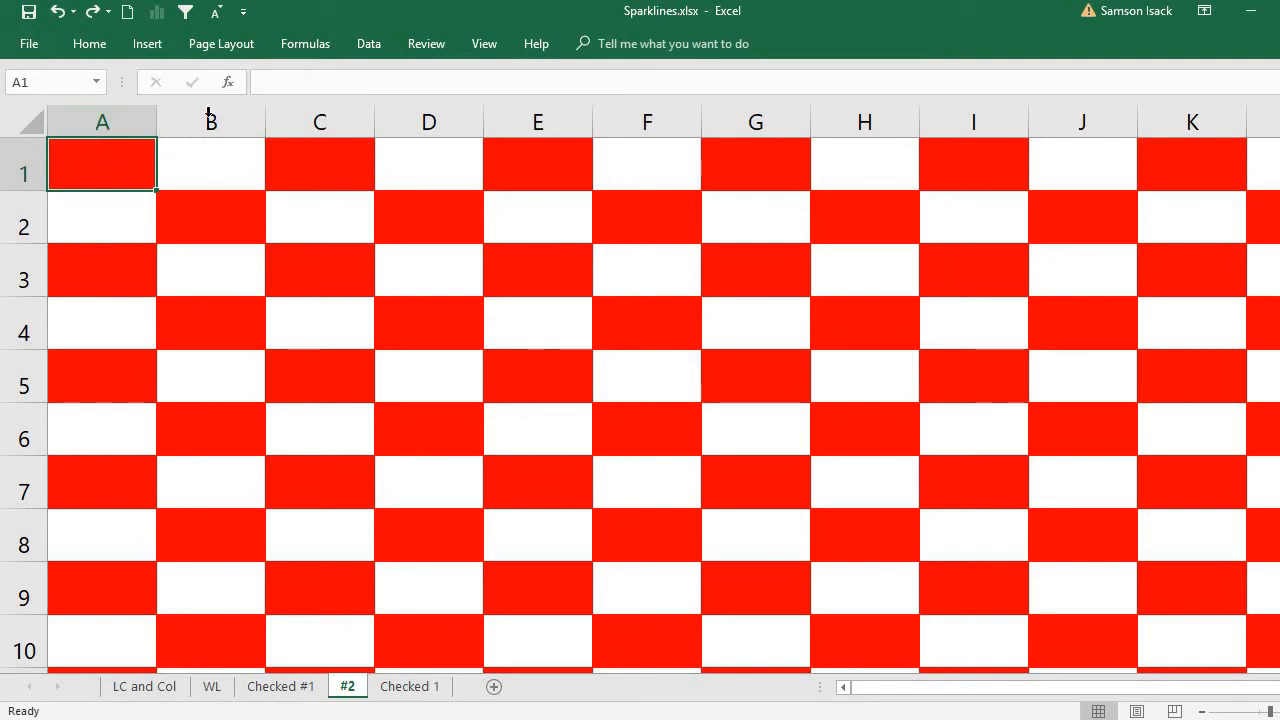
{"action": "left_click", "coordinate": [352, 171]}
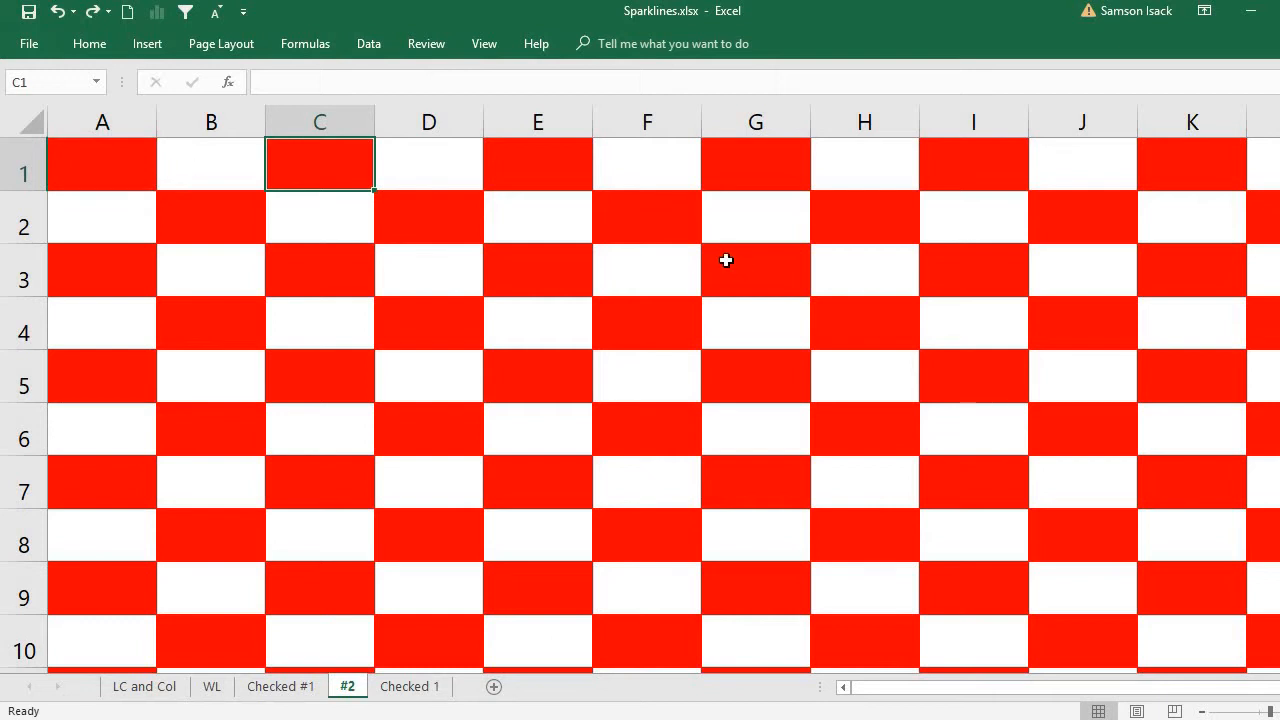
On the Checked 1 sheet, enter =ROW() in cell A1 and fill it down to A12
{"action": "left_click", "coordinate": [409, 687]}
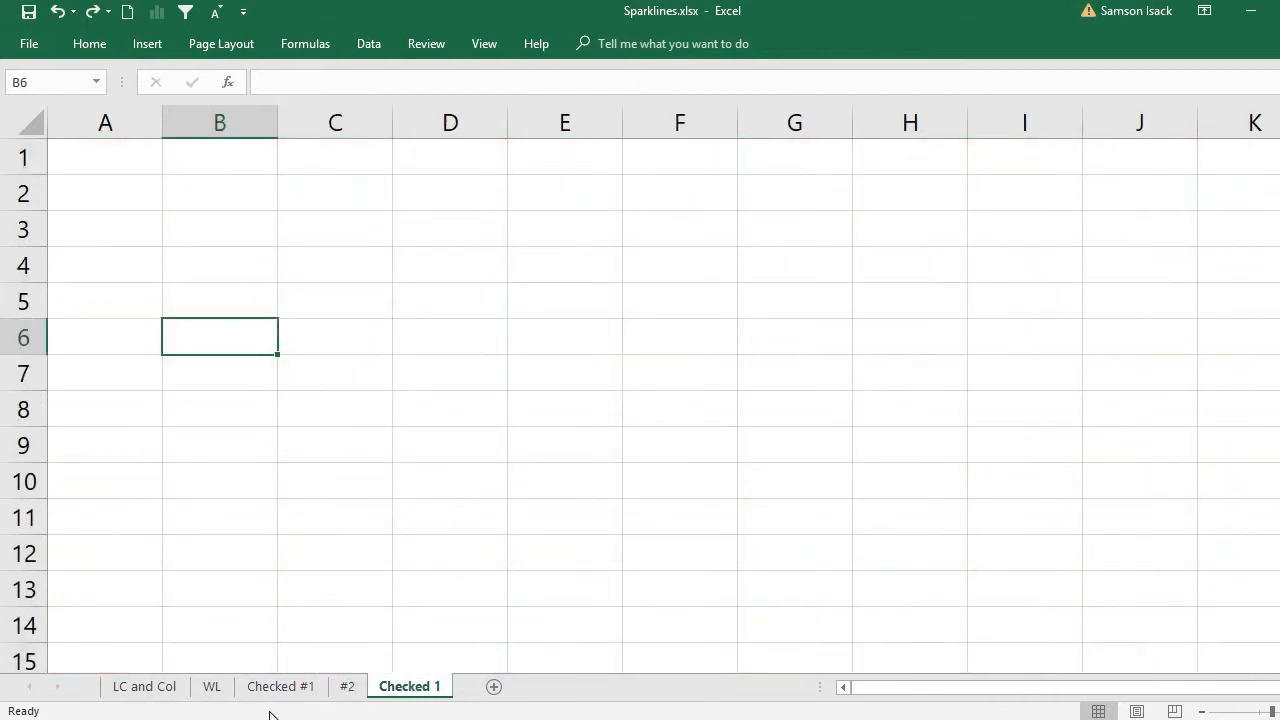
{"action": "left_click", "coordinate": [130, 152]}
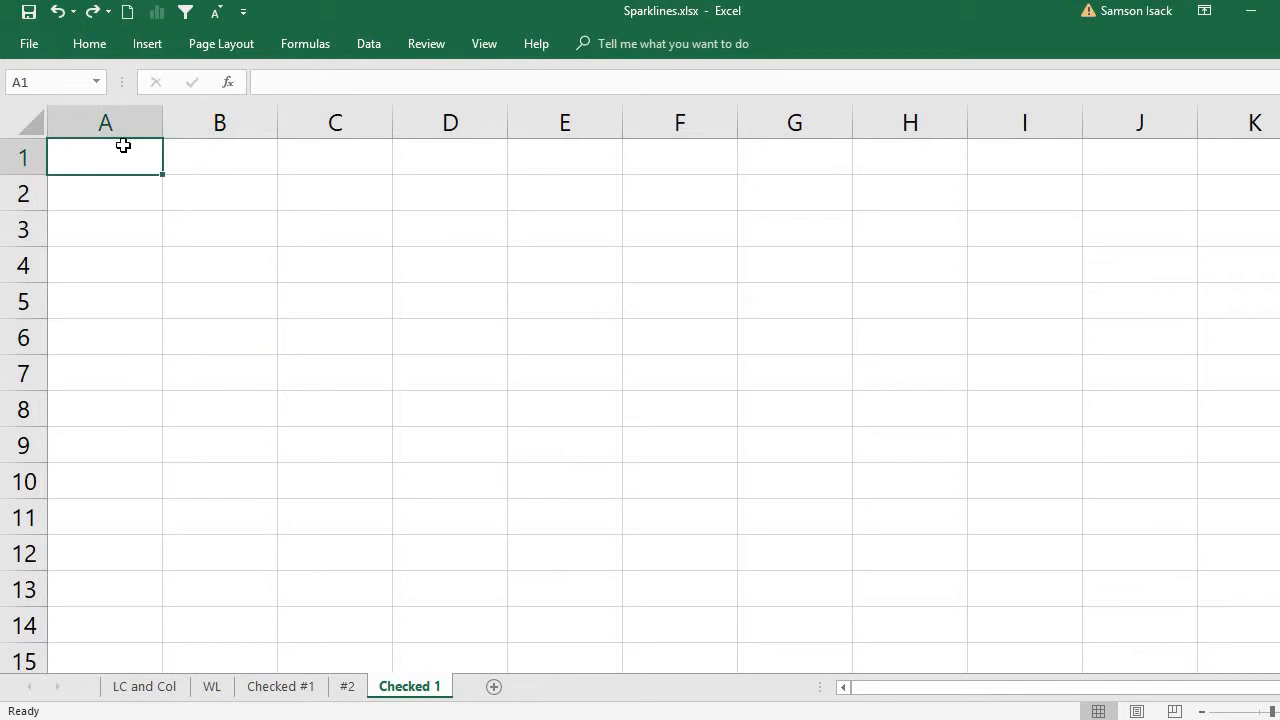
{"action": "left_click", "coordinate": [35, 196]}
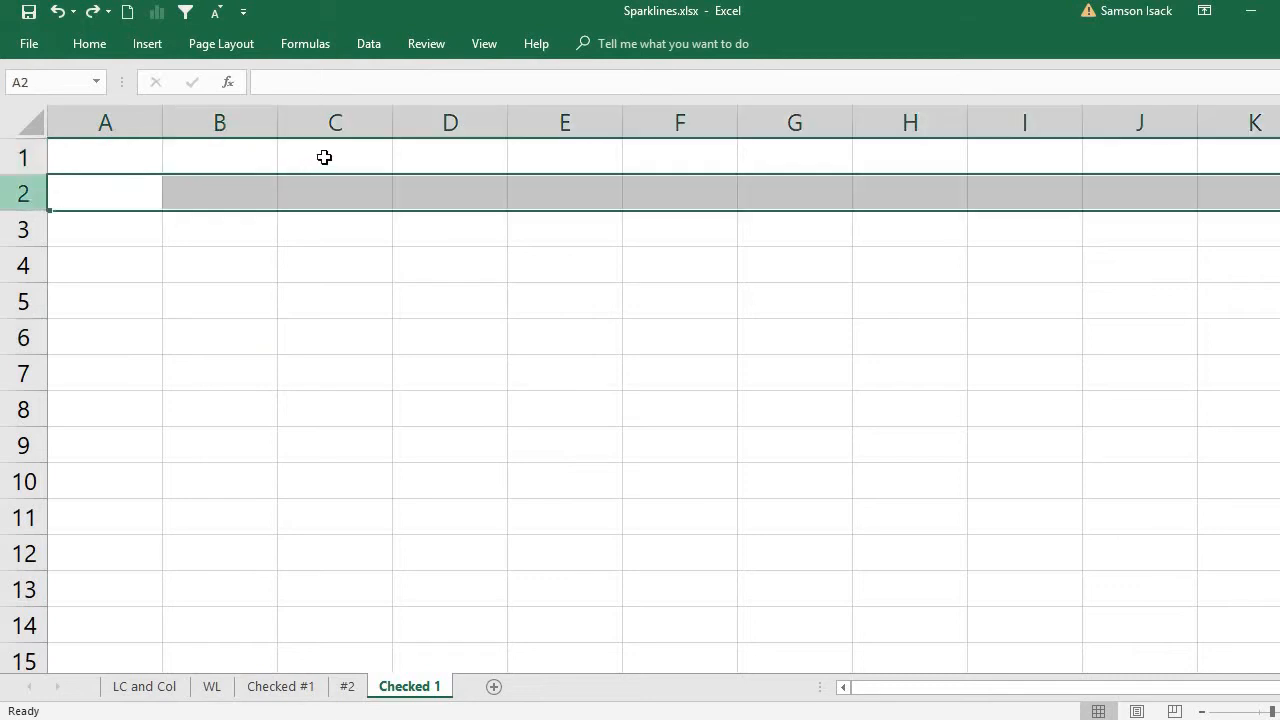
{"action": "left_click", "coordinate": [233, 125]}
{"action": "left_click", "coordinate": [52, 199]}
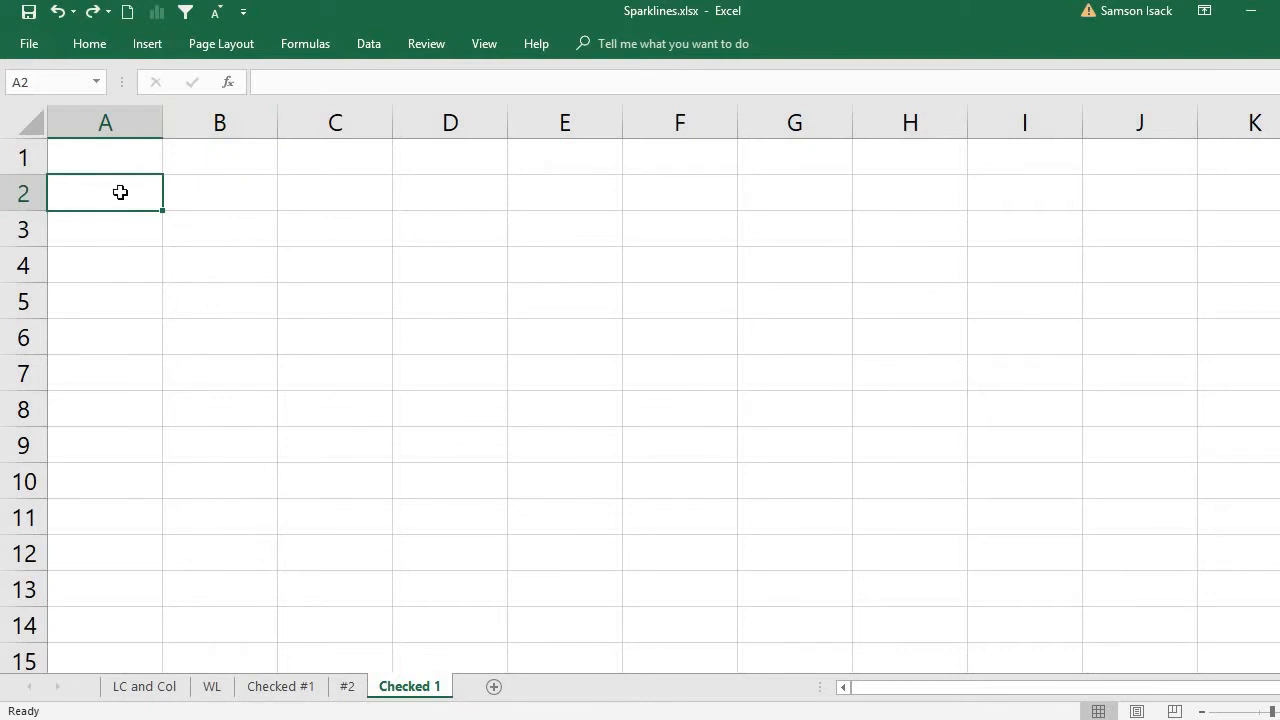
{"action": "left_click", "coordinate": [121, 160]}
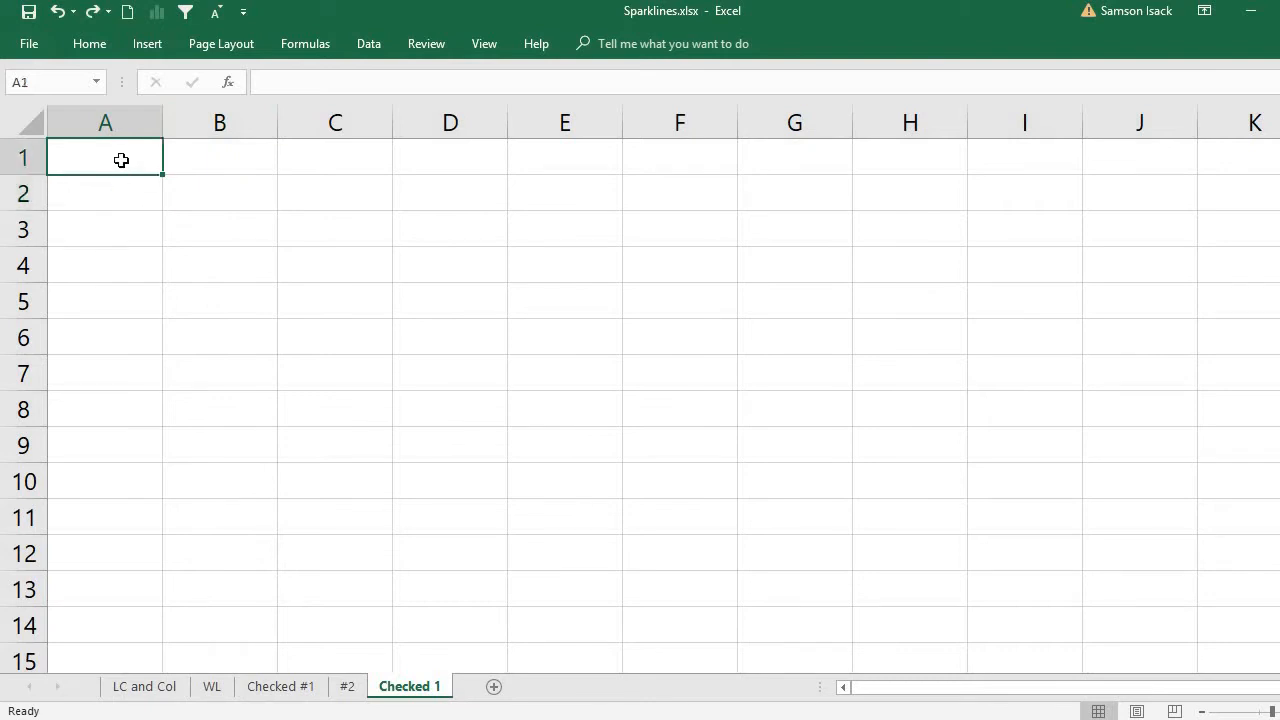
{"action": "type", "text": "=row"}
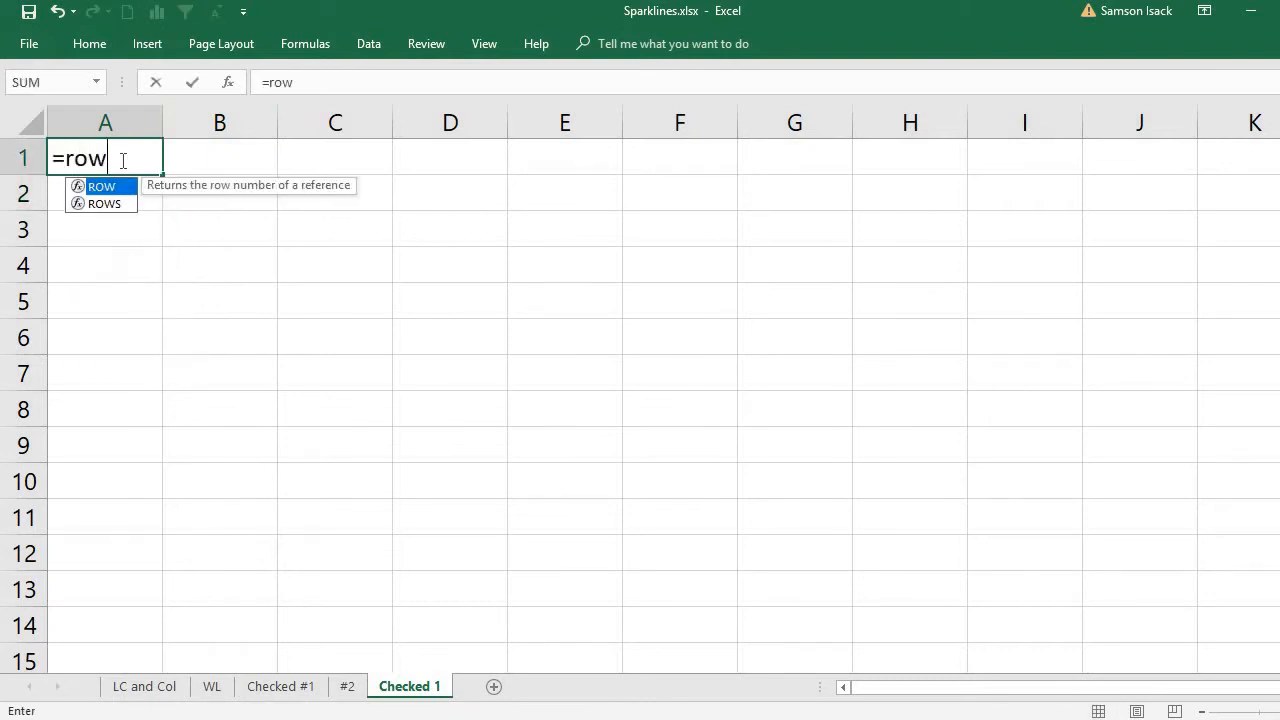
{"action": "type", "text": "()"}
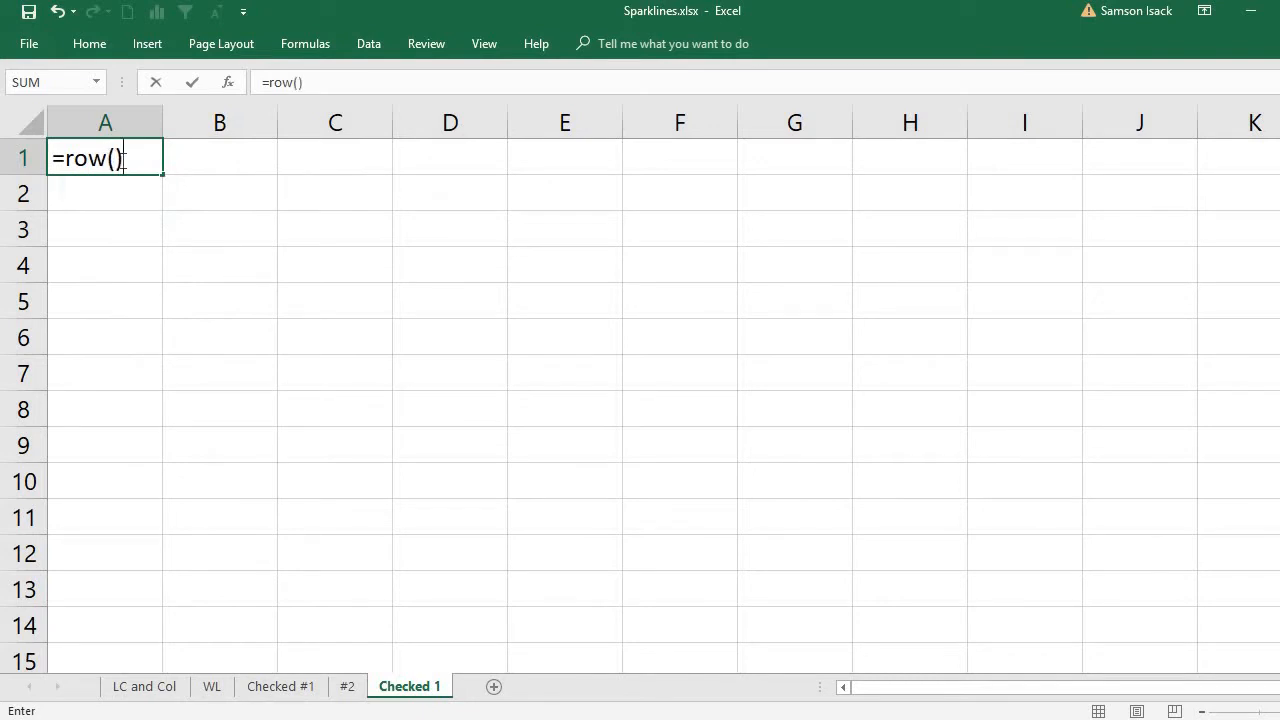
{"action": "key", "text": "Return"}
{"action": "left_click", "coordinate": [121, 160]}
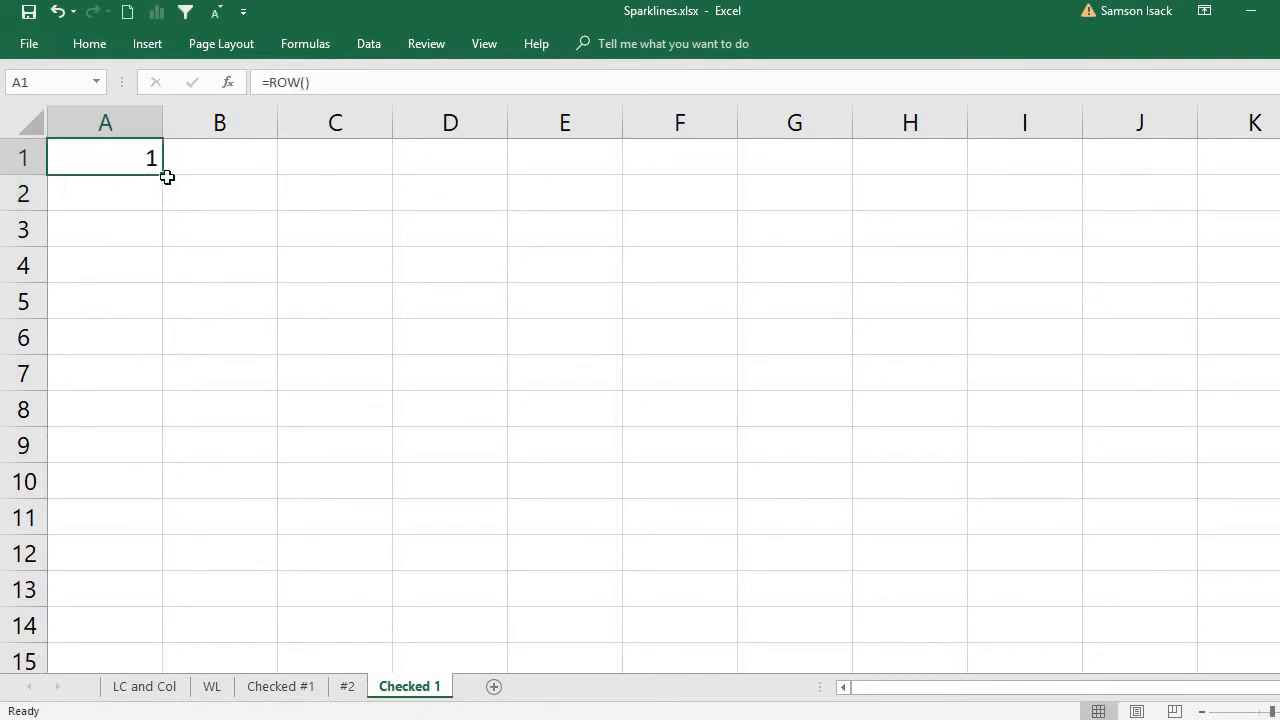
{"action": "left_click_drag", "start_coordinate": [160, 200], "coordinate": [450, 315]}
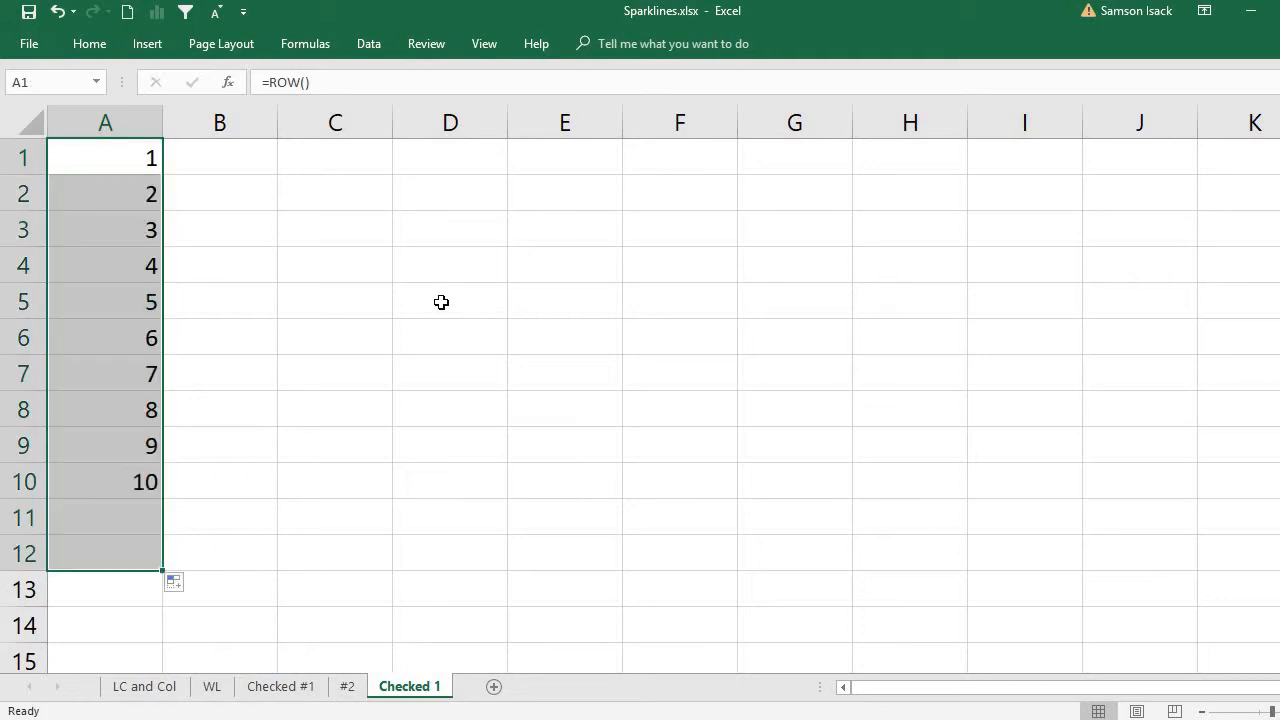
{"action": "left_click", "coordinate": [15, 192]}
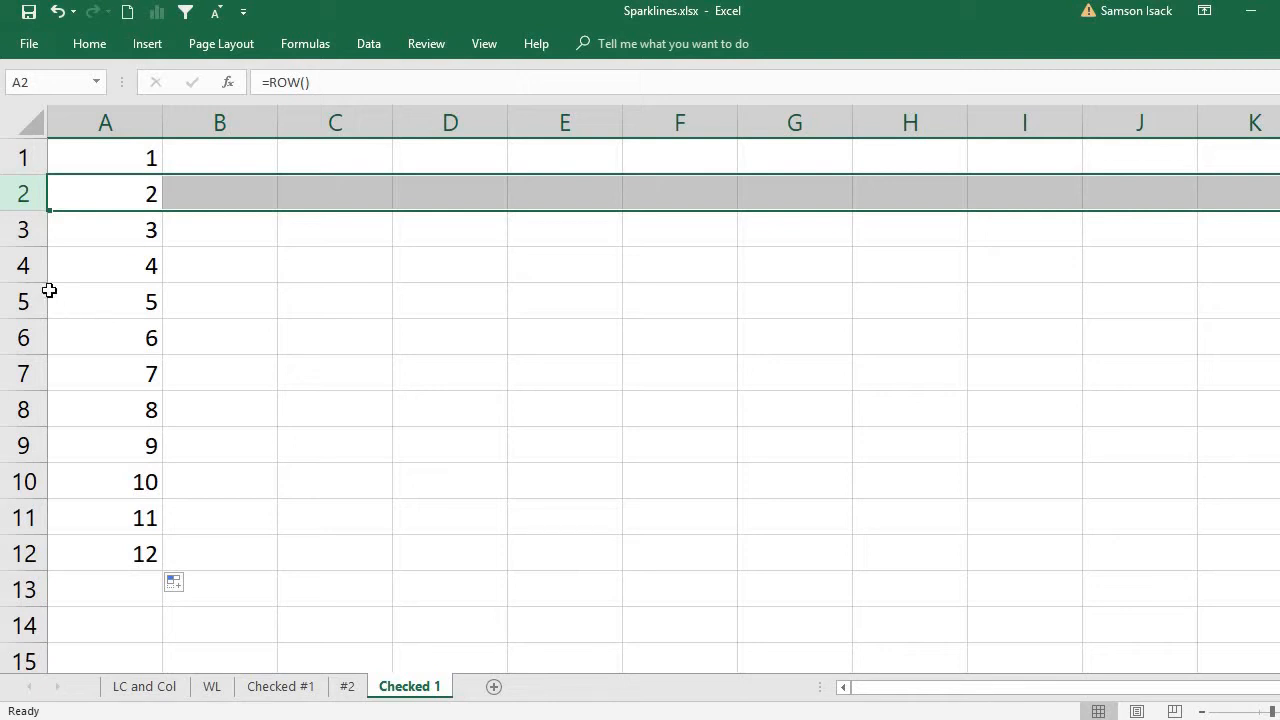
{"action": "left_click", "coordinate": [30, 264]}
{"action": "left_click", "coordinate": [25, 192]}
{"action": "left_click", "coordinate": [26, 265]}
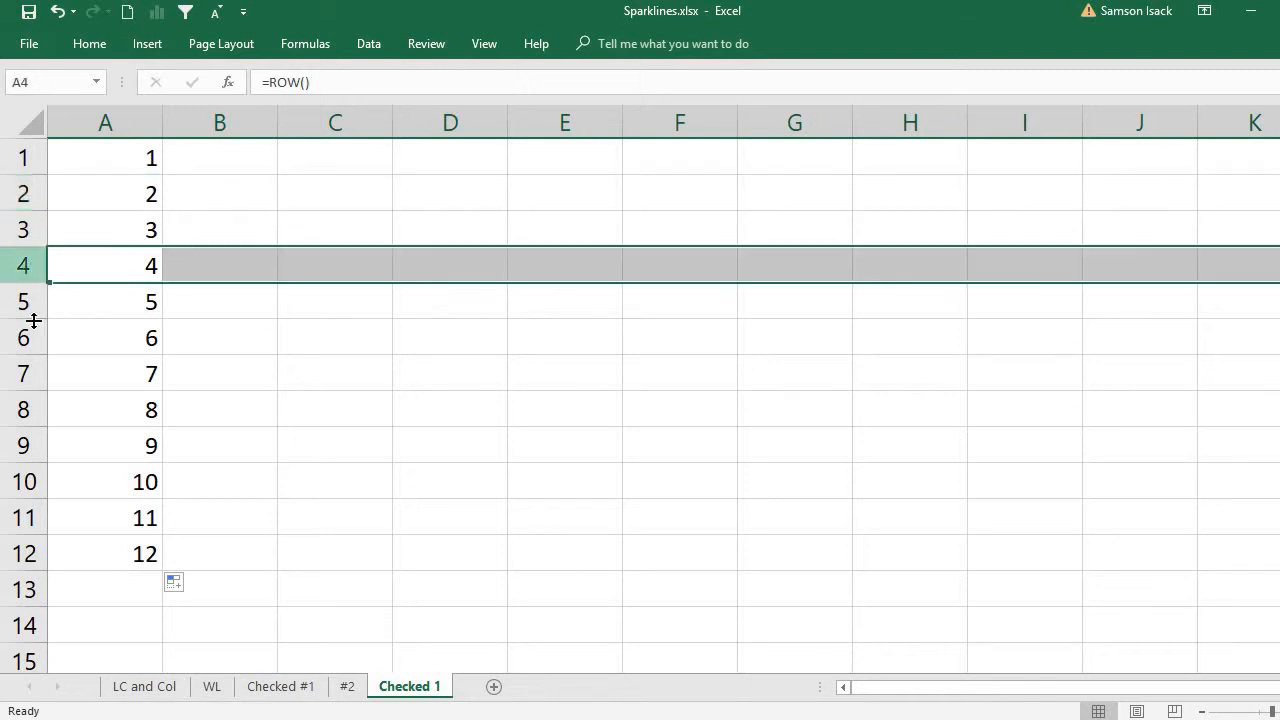
{"action": "left_click", "coordinate": [26, 336]}
{"action": "left_click", "coordinate": [105, 199]}
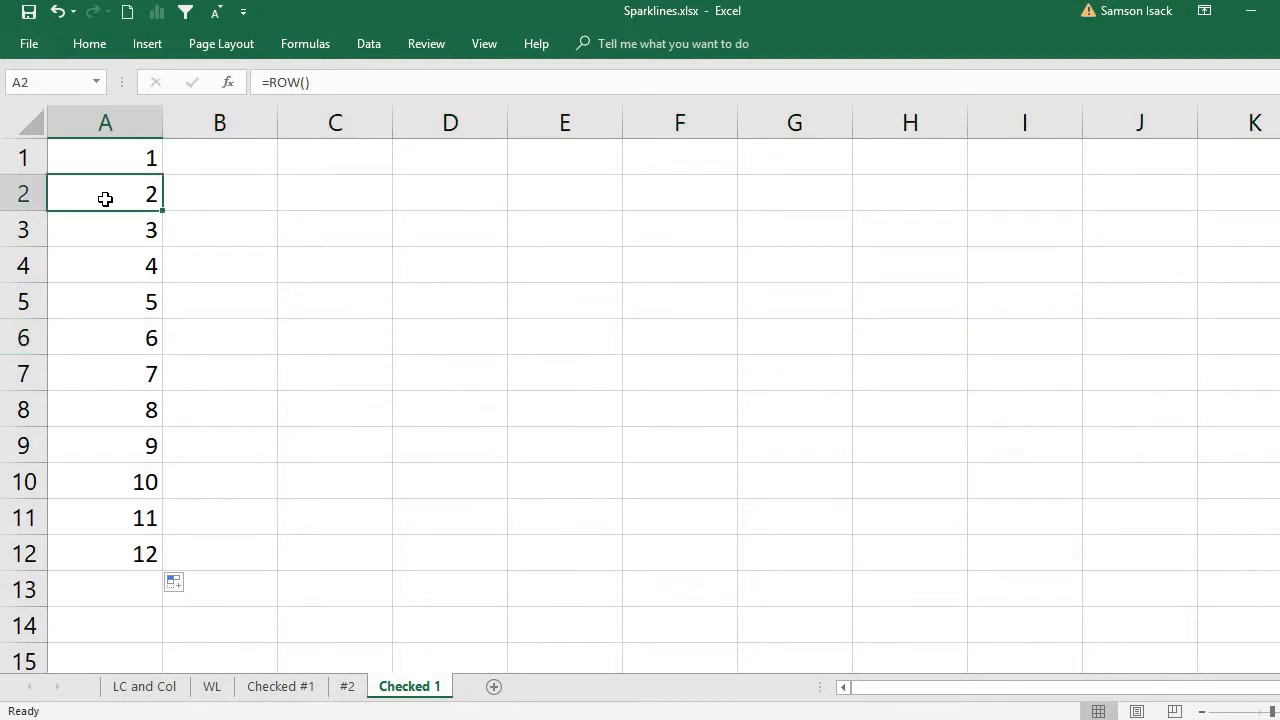
Change the formula in A1 to =ISEVEN(ROW()) and fill it down to A12
{"action": "left_click", "coordinate": [129, 156]}
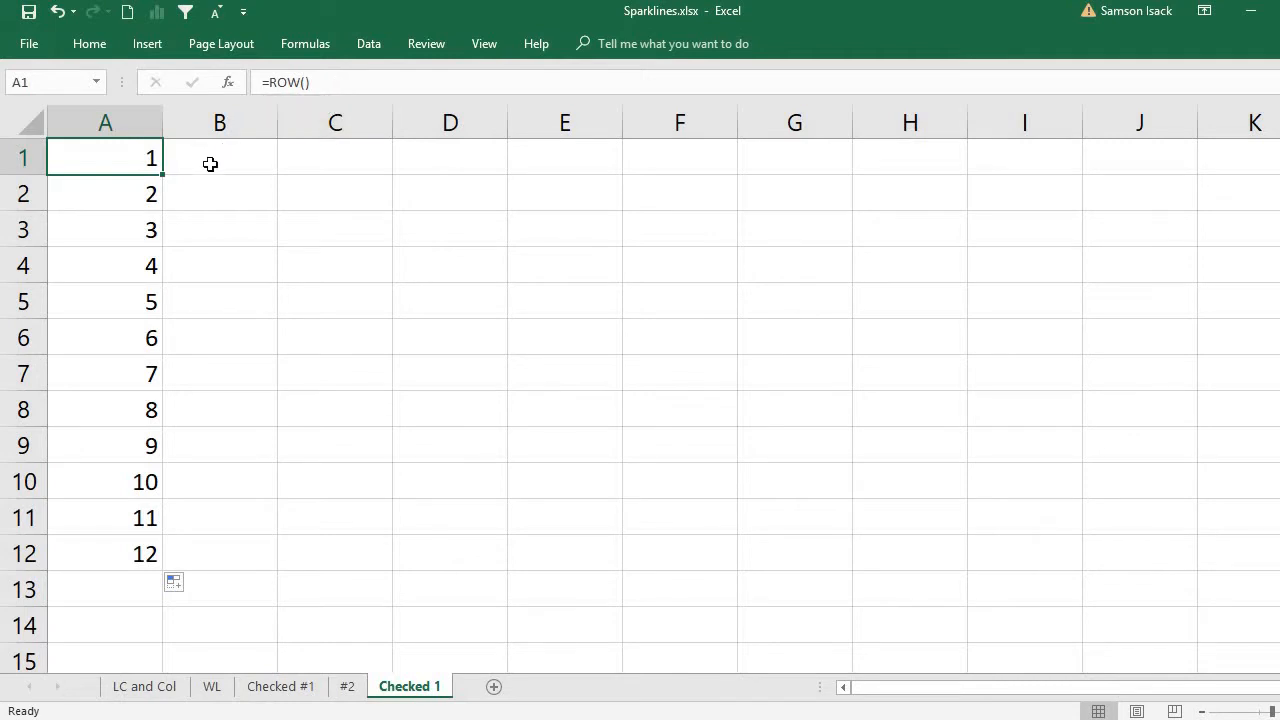
{"action": "left_click", "coordinate": [273, 82]}
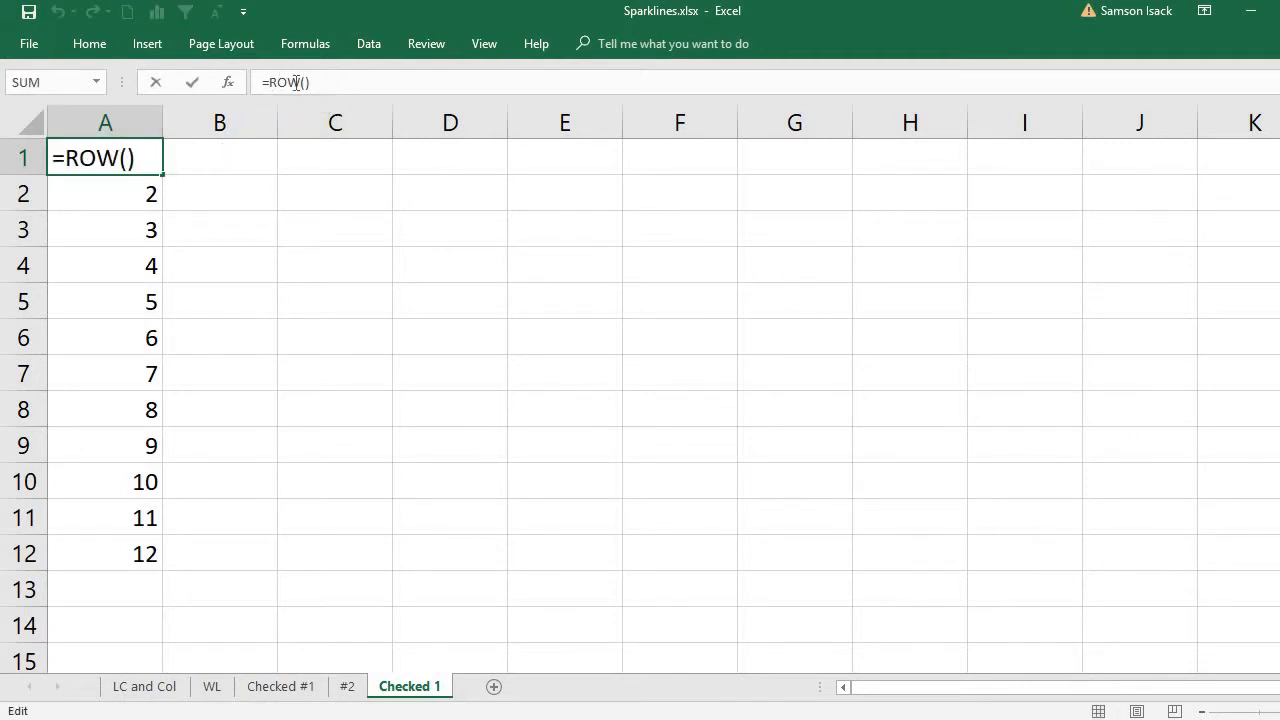
{"action": "type", "text": "ISEVEN(ROW("}
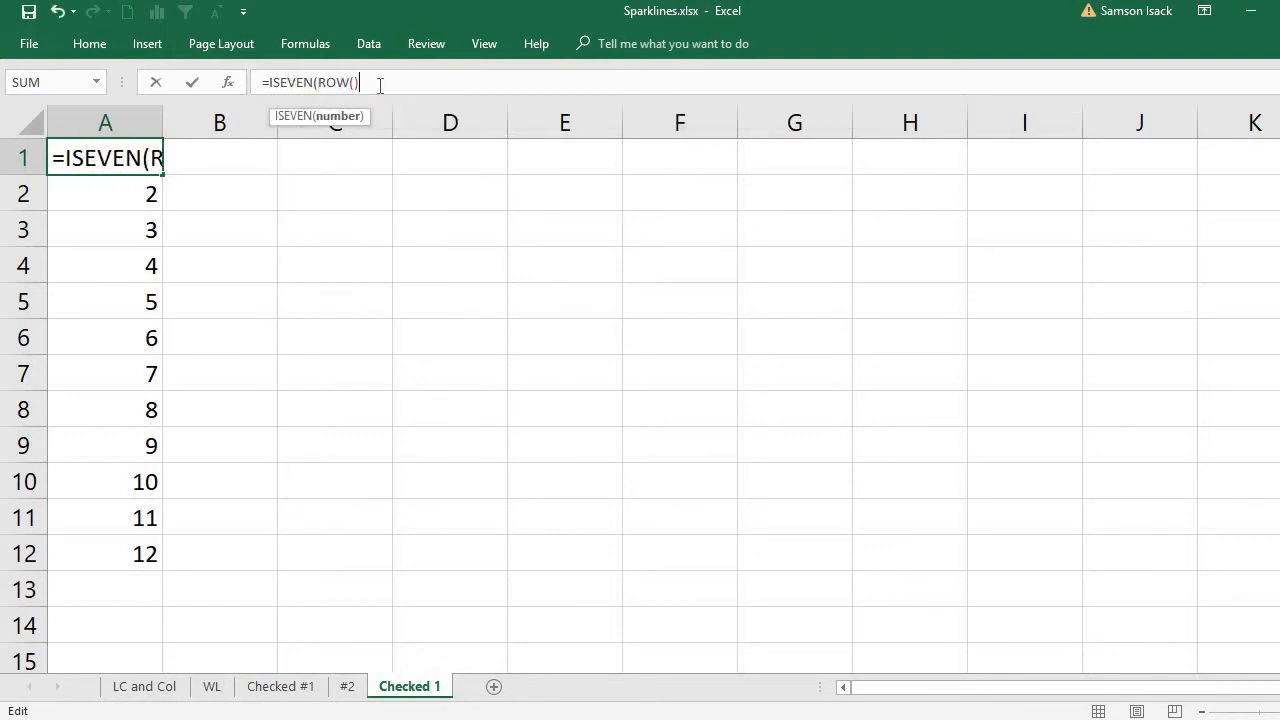
{"action": "type", "text": ")"}
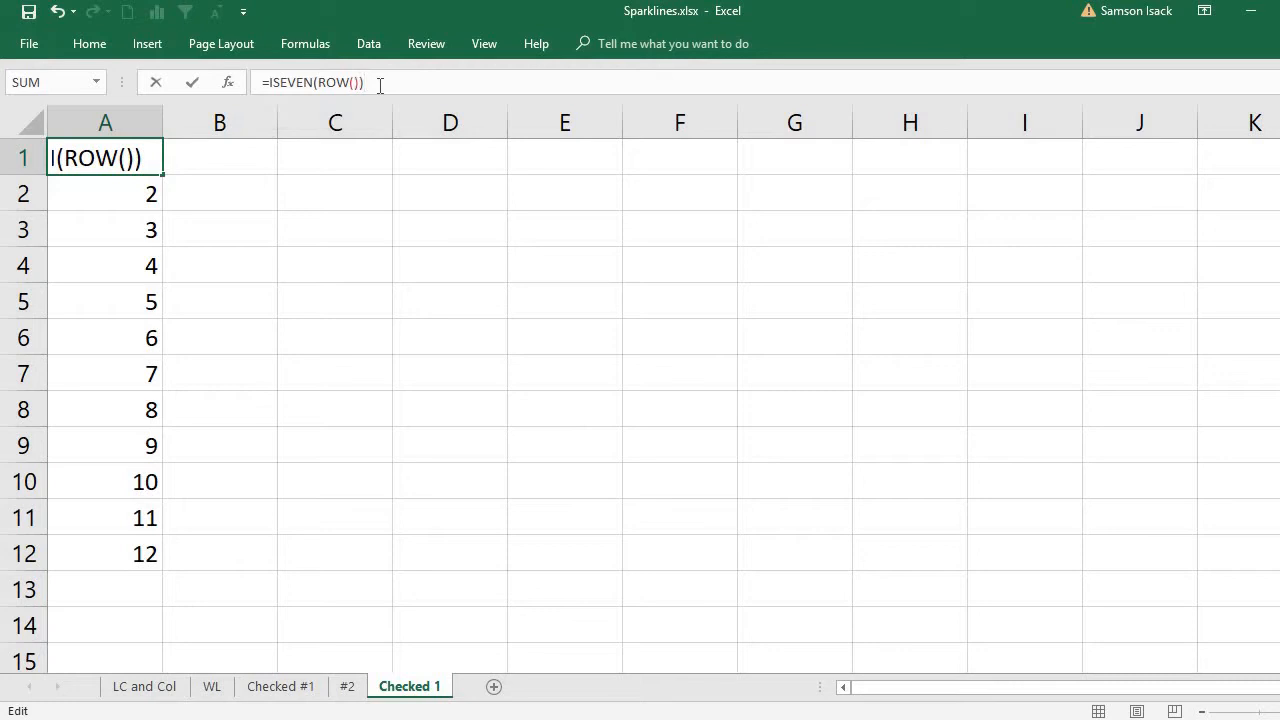
{"action": "key", "text": "Return"}
{"action": "left_click", "coordinate": [115, 158]}
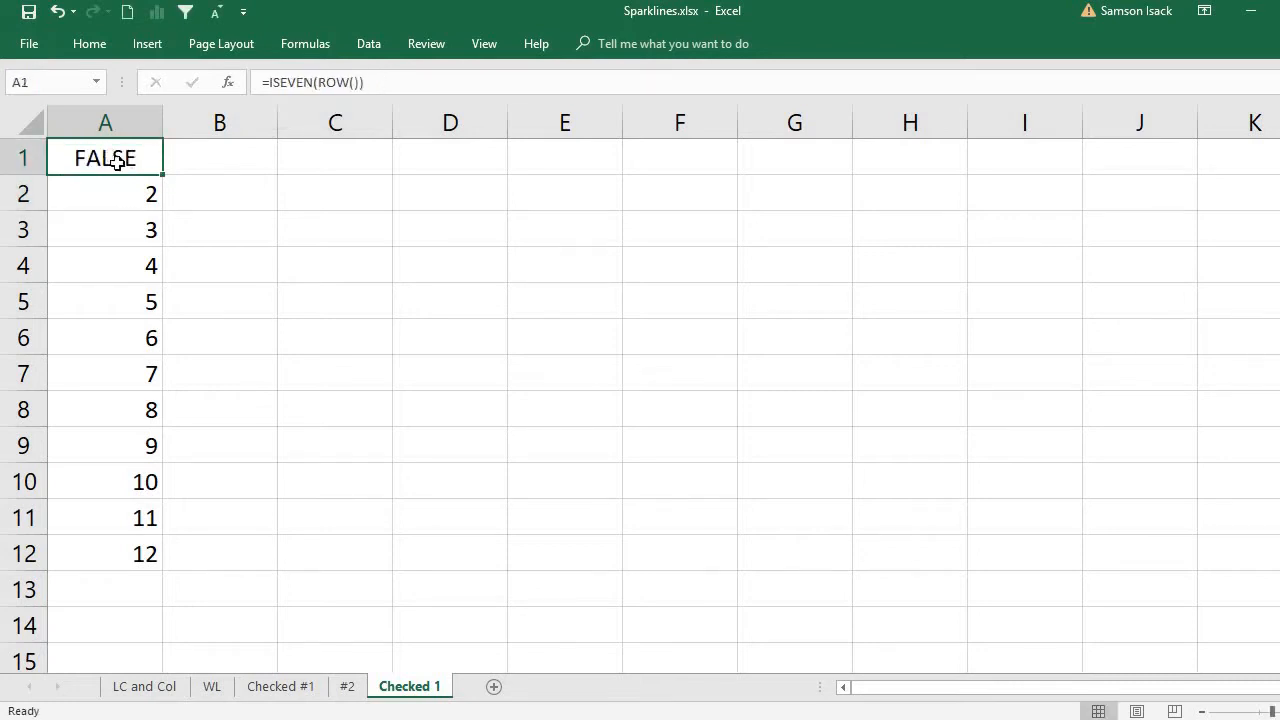
{"action": "left_click_drag", "start_coordinate": [163, 177], "coordinate": [145, 560]}
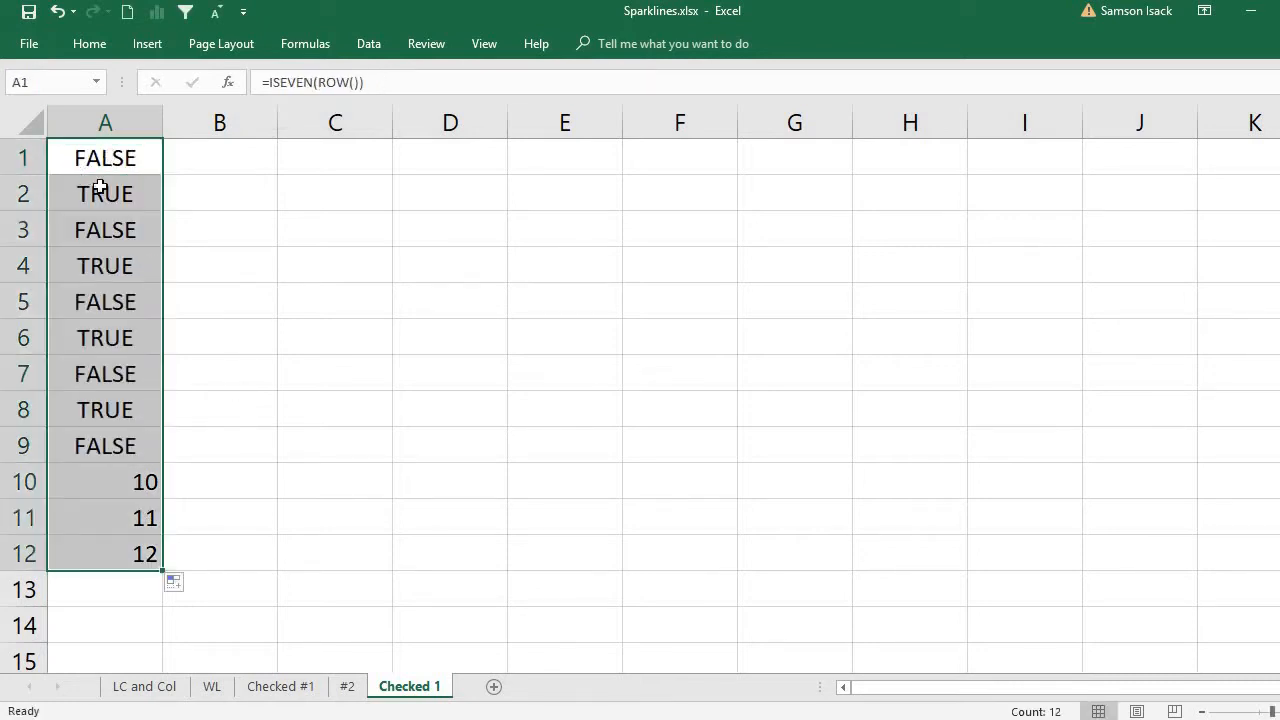
Examine the ISEVEN results in column A for even and odd rows, and look over columns B and D
{"action": "left_click", "coordinate": [21, 193]}
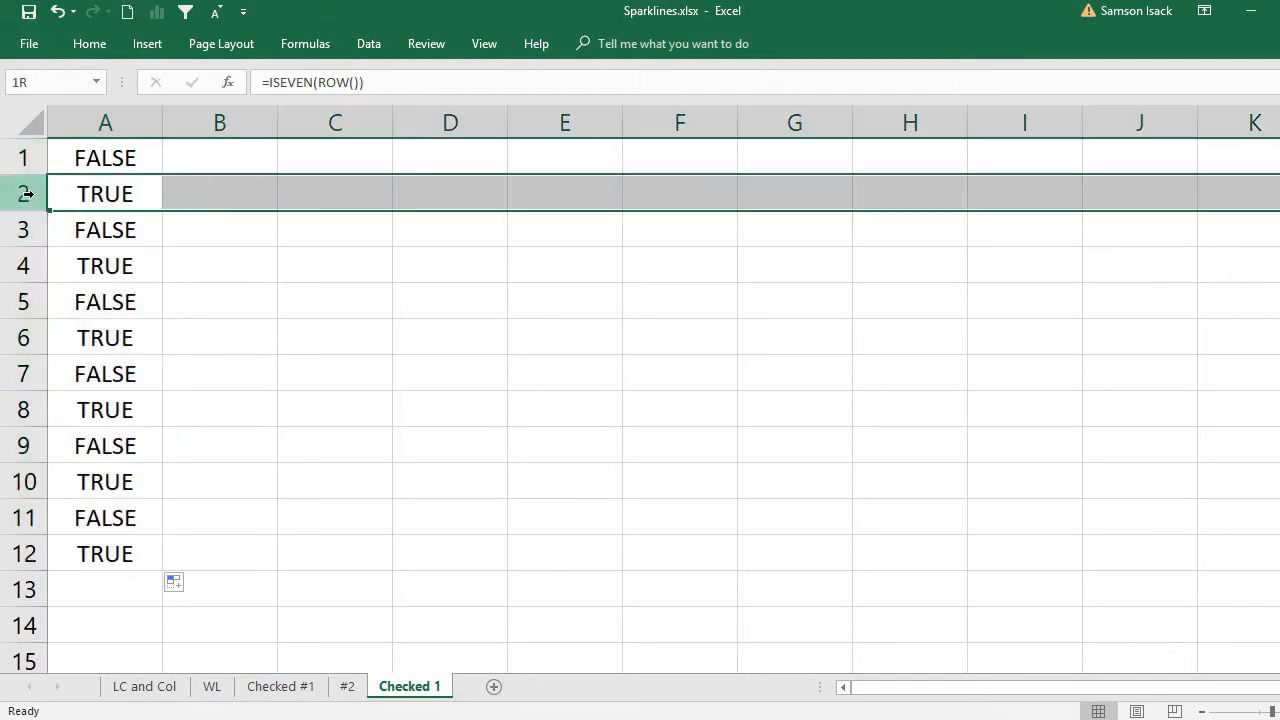
{"action": "left_click", "coordinate": [21, 265]}
{"action": "left_click", "coordinate": [23, 194]}
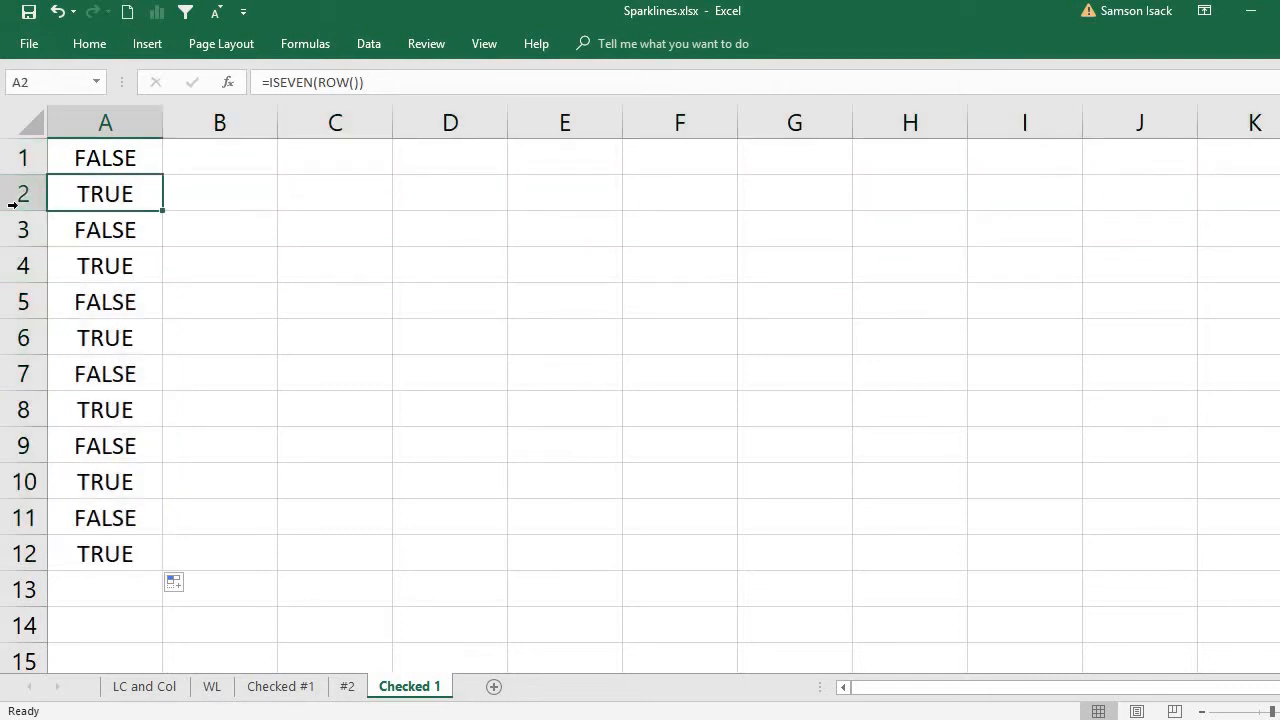
{"action": "left_click", "coordinate": [30, 265]}
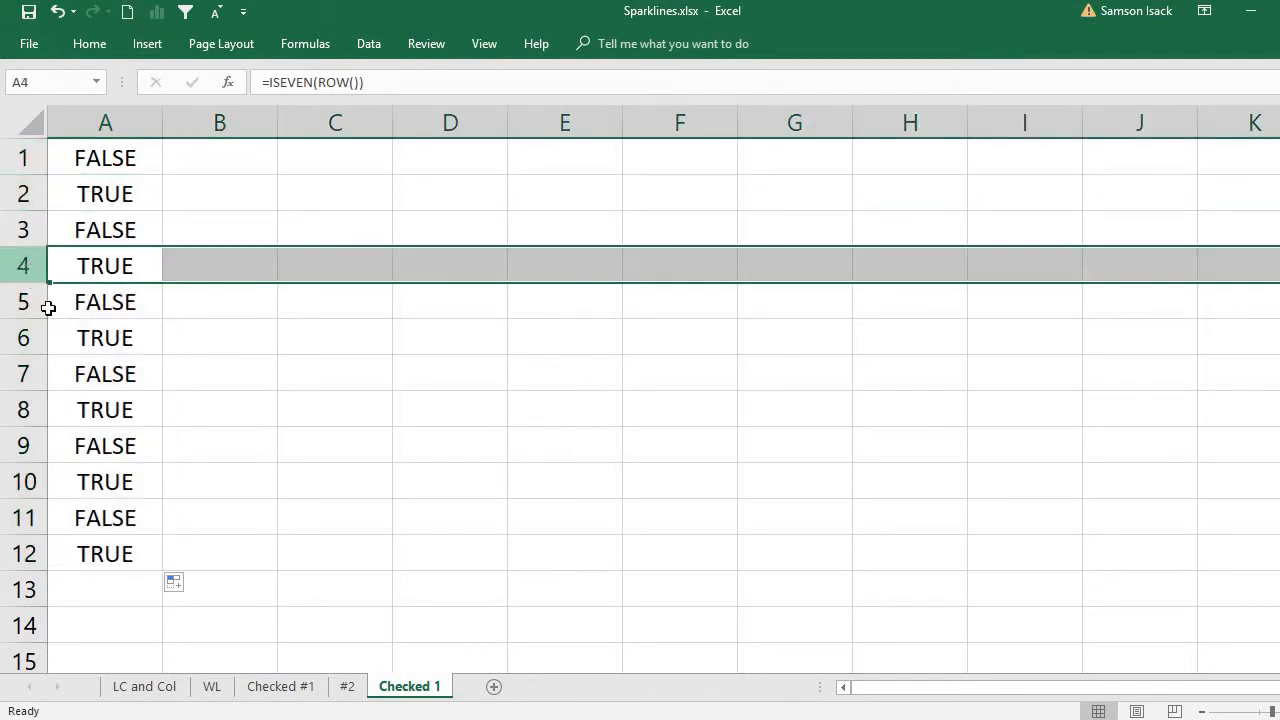
{"action": "left_click", "coordinate": [84, 338]}
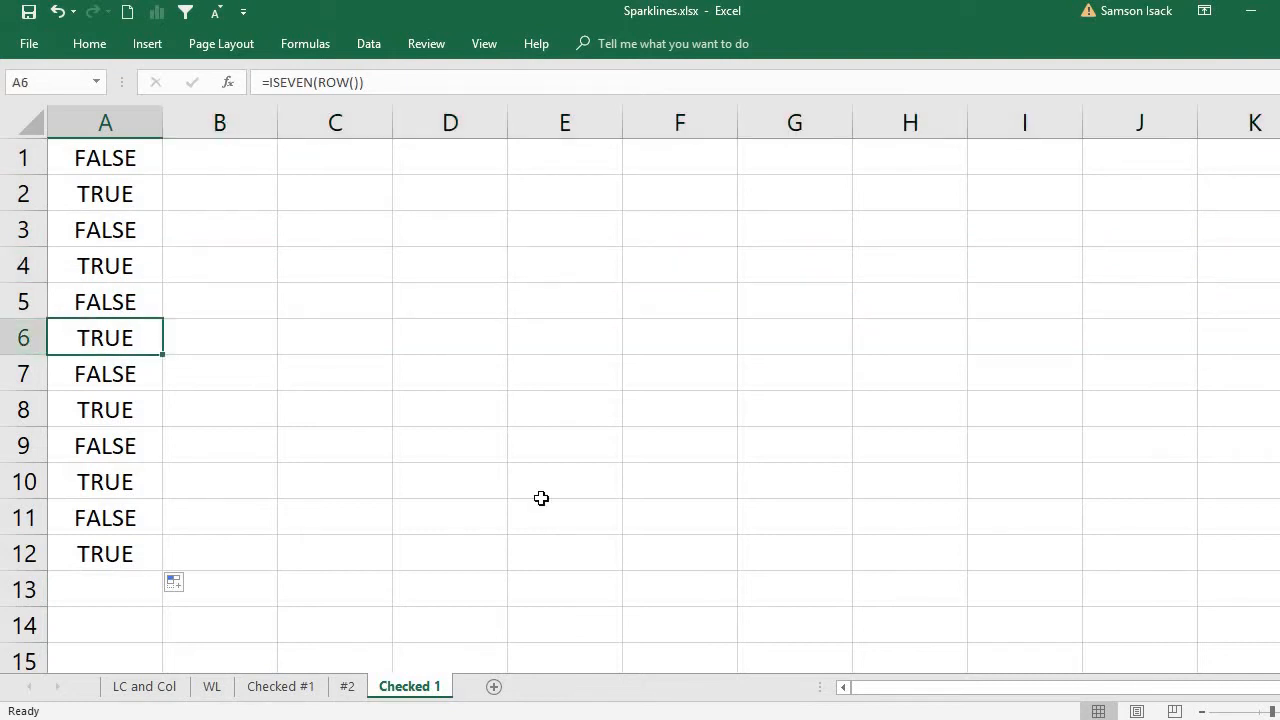
{"action": "left_click", "coordinate": [137, 152]}
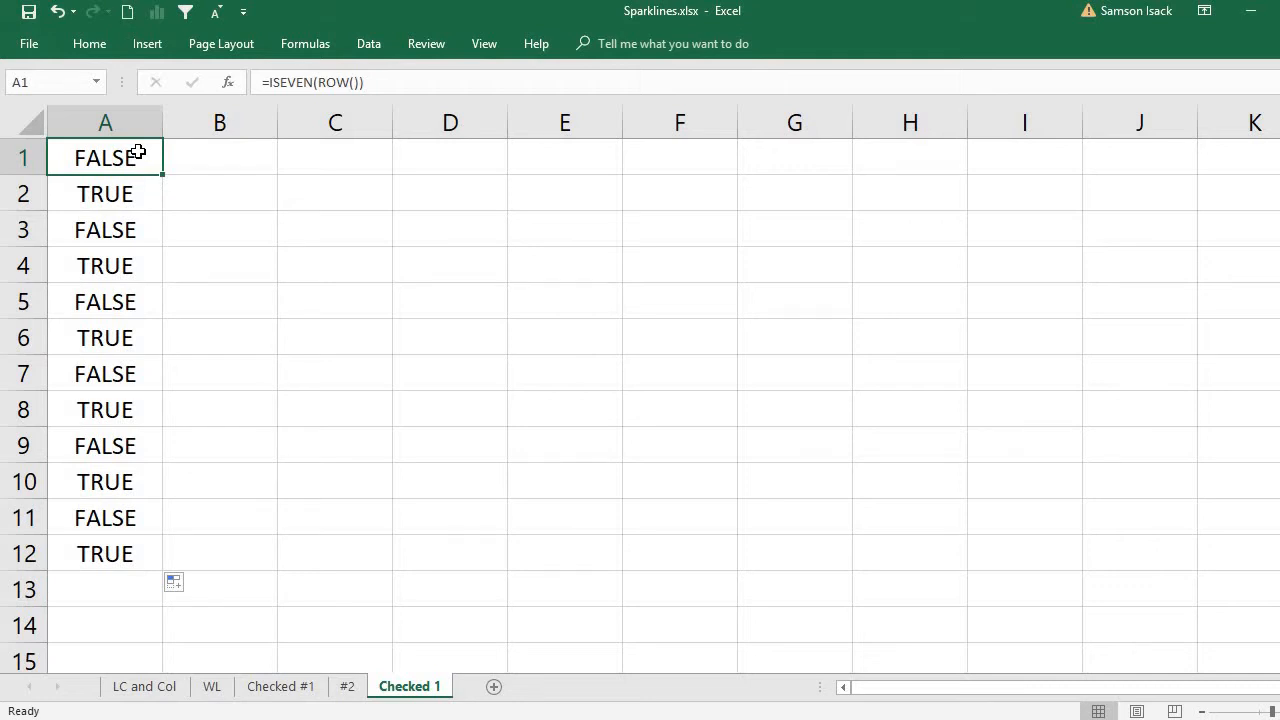
{"action": "left_click", "coordinate": [22, 230]}
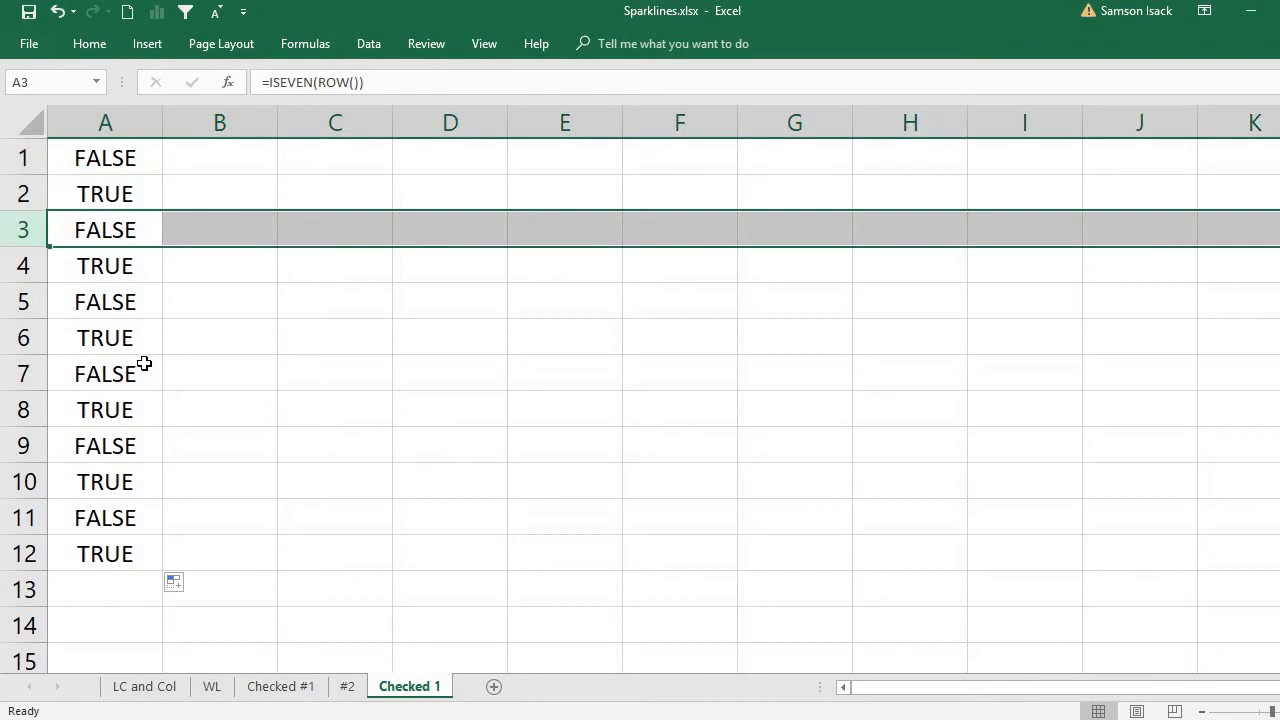
{"action": "left_click", "coordinate": [128, 305]}
{"action": "left_click", "coordinate": [200, 157]}
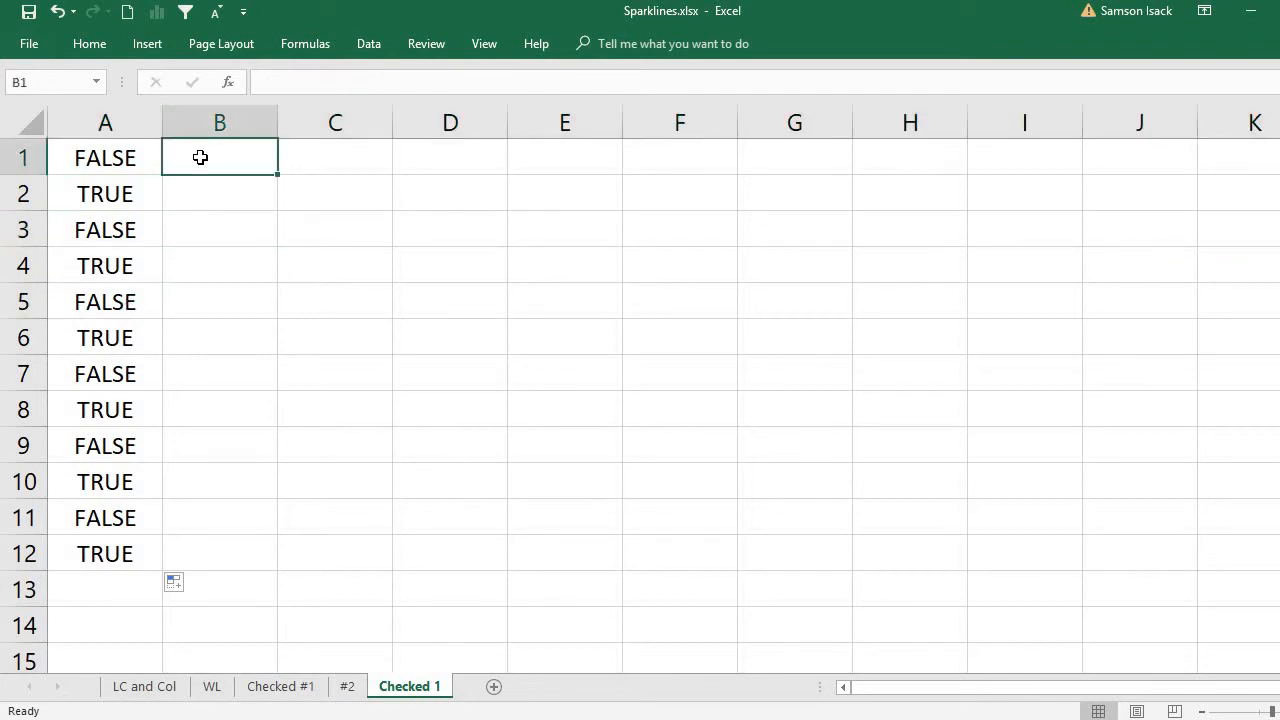
{"action": "left_click", "coordinate": [177, 124]}
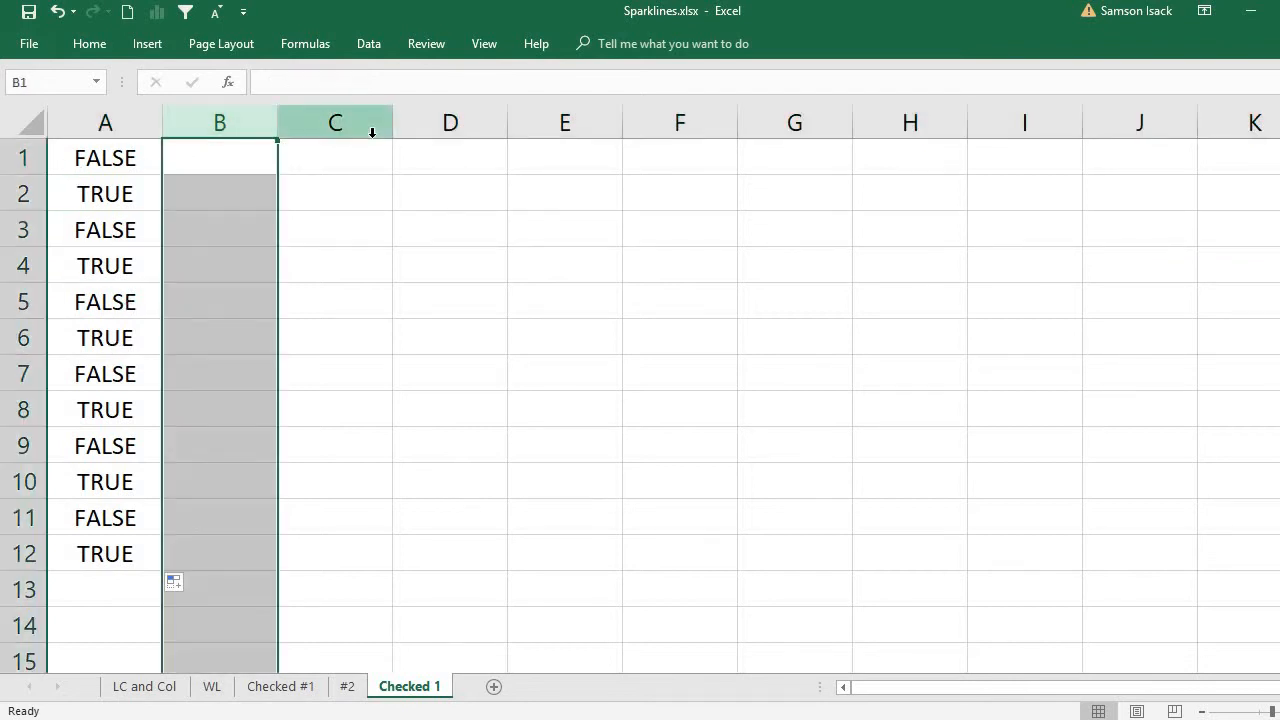
{"action": "left_click", "coordinate": [484, 130]}
{"action": "left_click", "coordinate": [229, 124]}
Enter =COLUMN() in cell B1 and fill it across to H1
{"action": "left_click", "coordinate": [229, 158]}
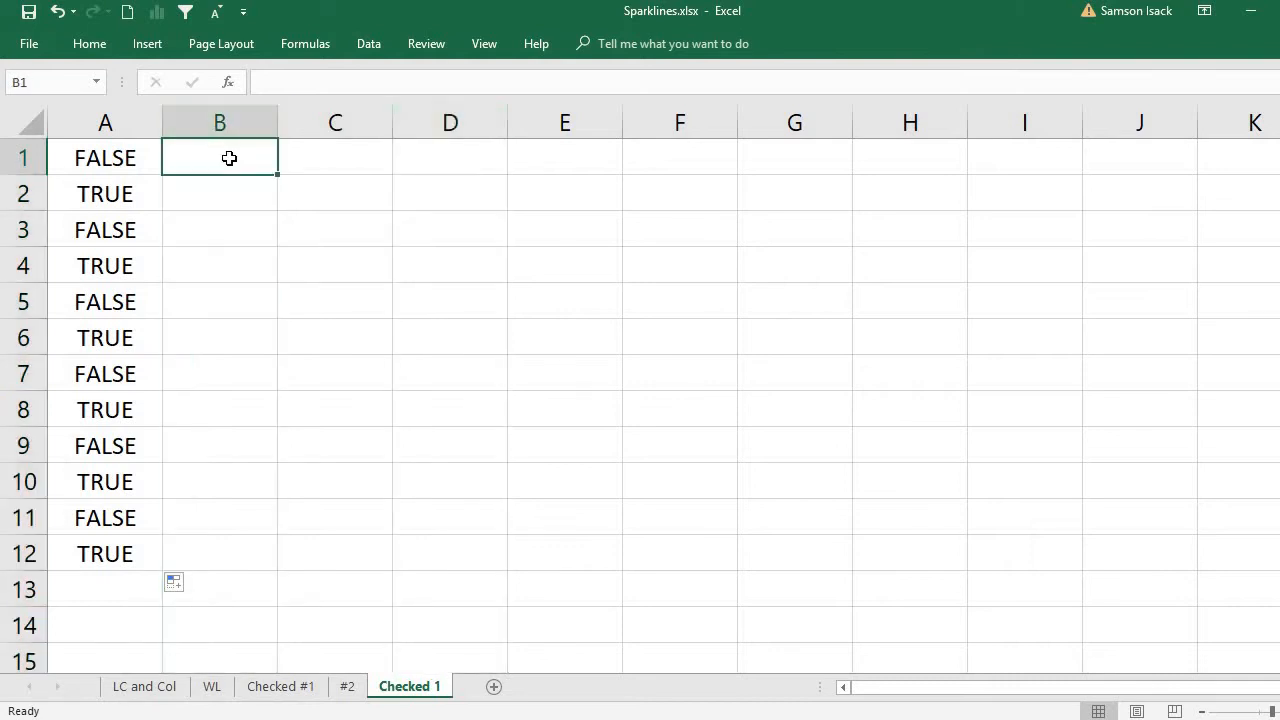
{"action": "double_click", "coordinate": [229, 158]}
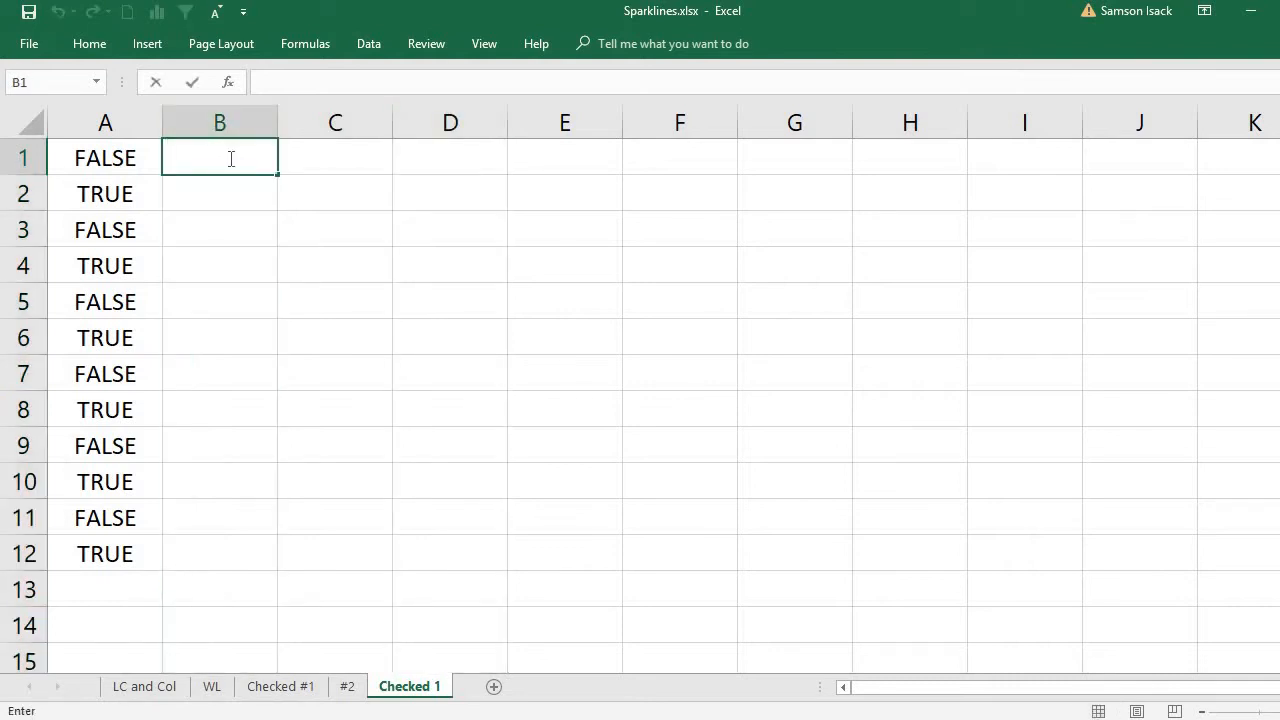
{"action": "type", "text": "=c"}
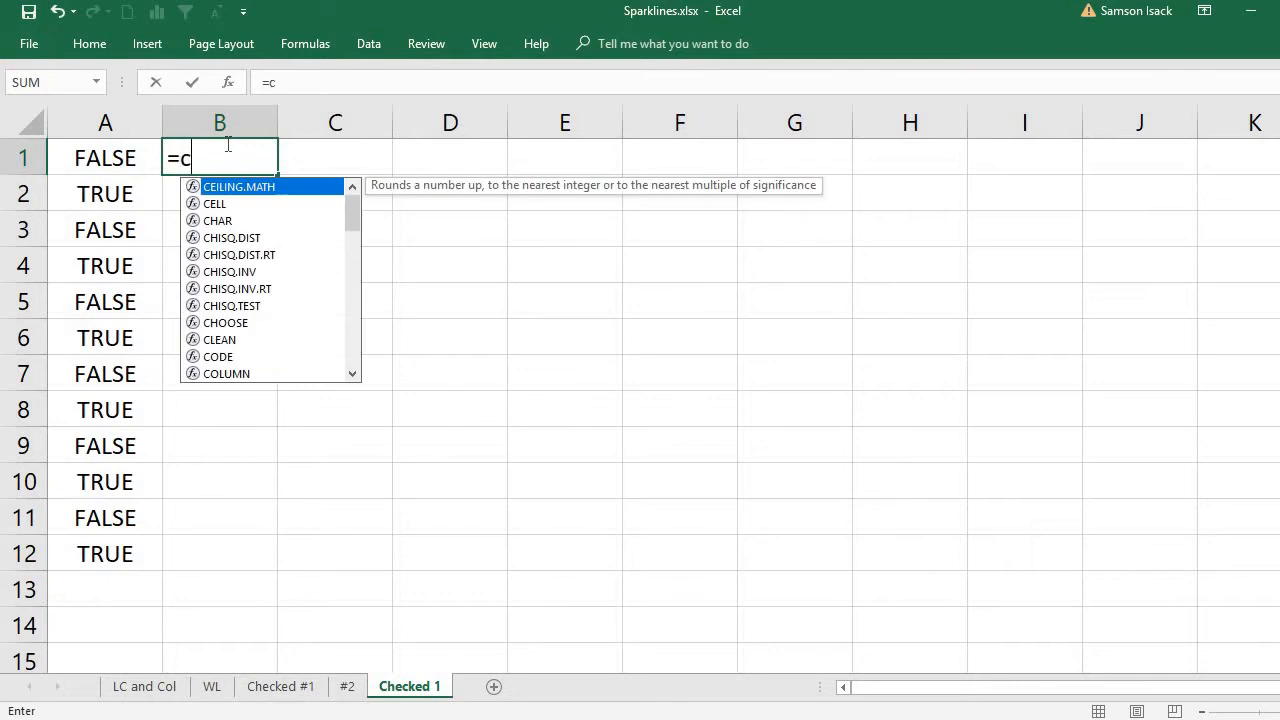
{"action": "type", "text": "olumn"}
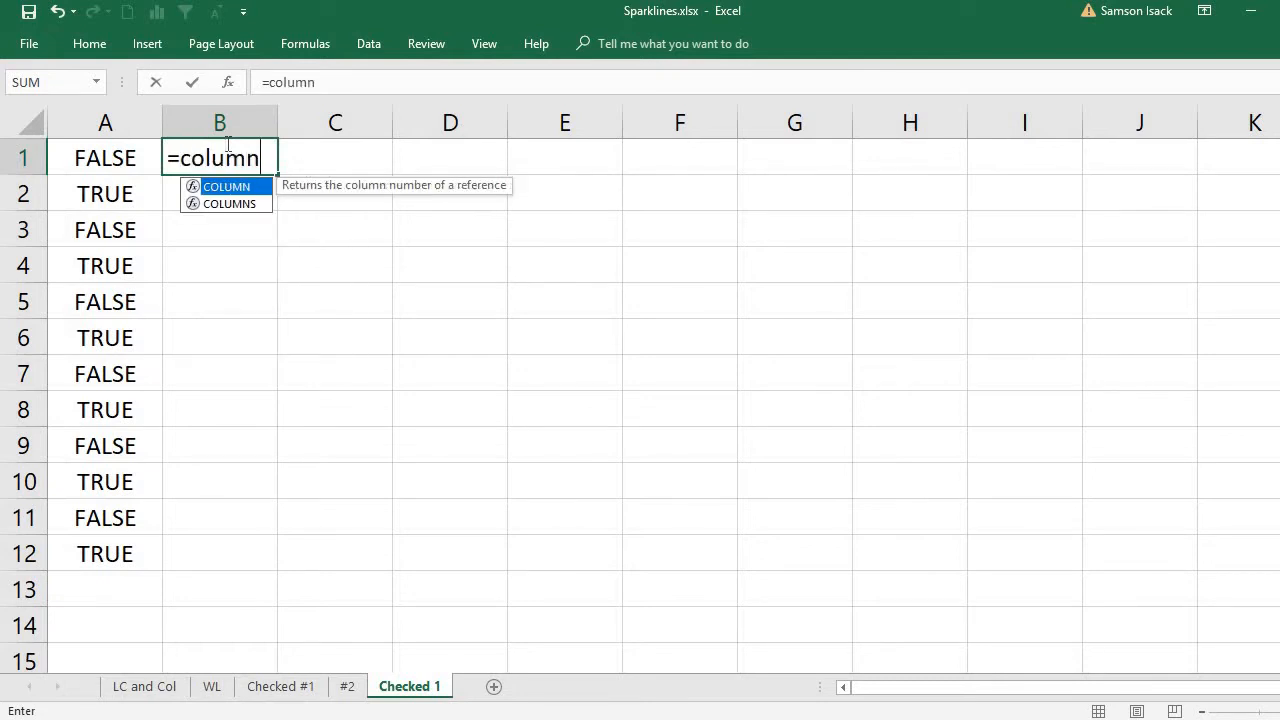
{"action": "type", "text": "()]"}
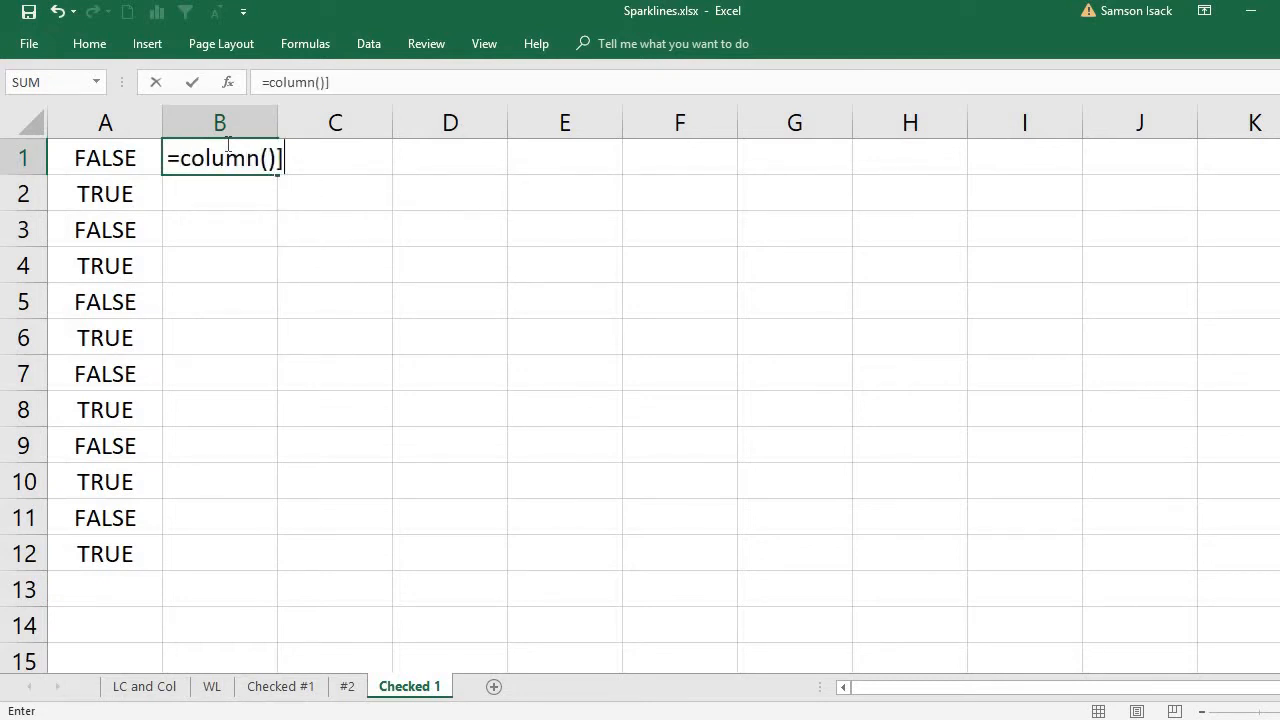
{"action": "key", "text": "BackSpace"}
{"action": "key", "text": "Return"}
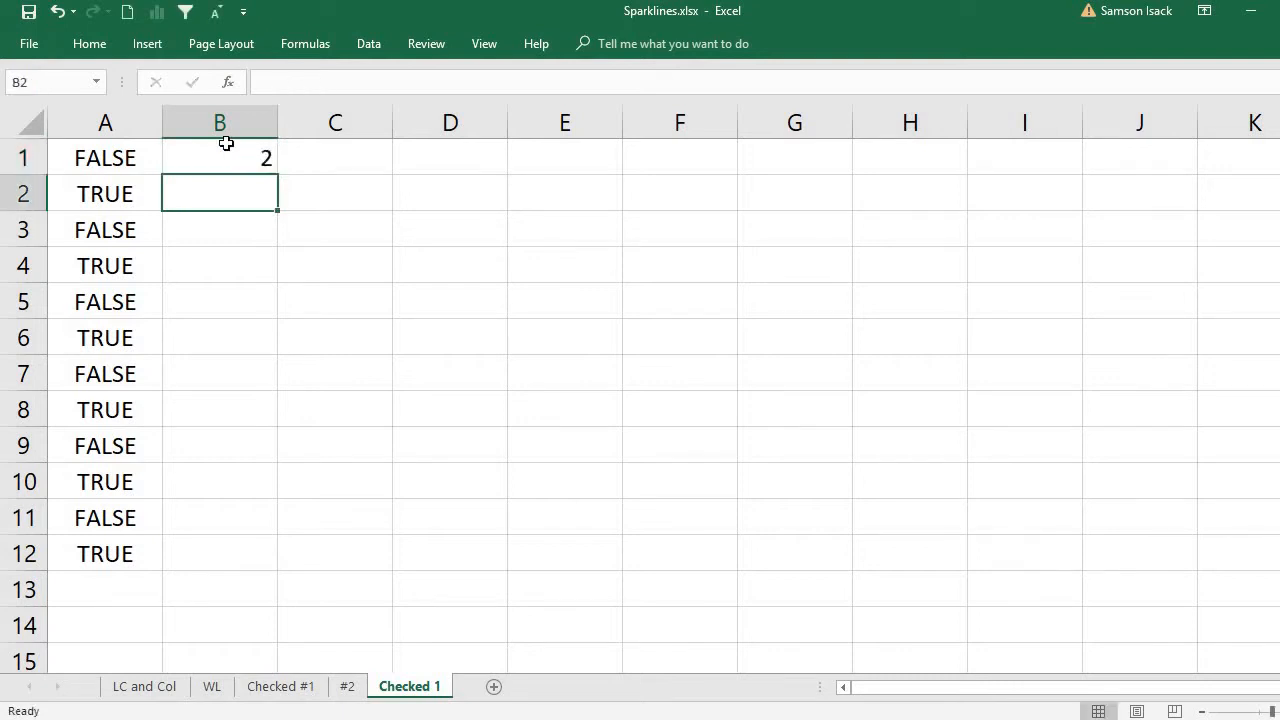
{"action": "left_click", "coordinate": [251, 164]}
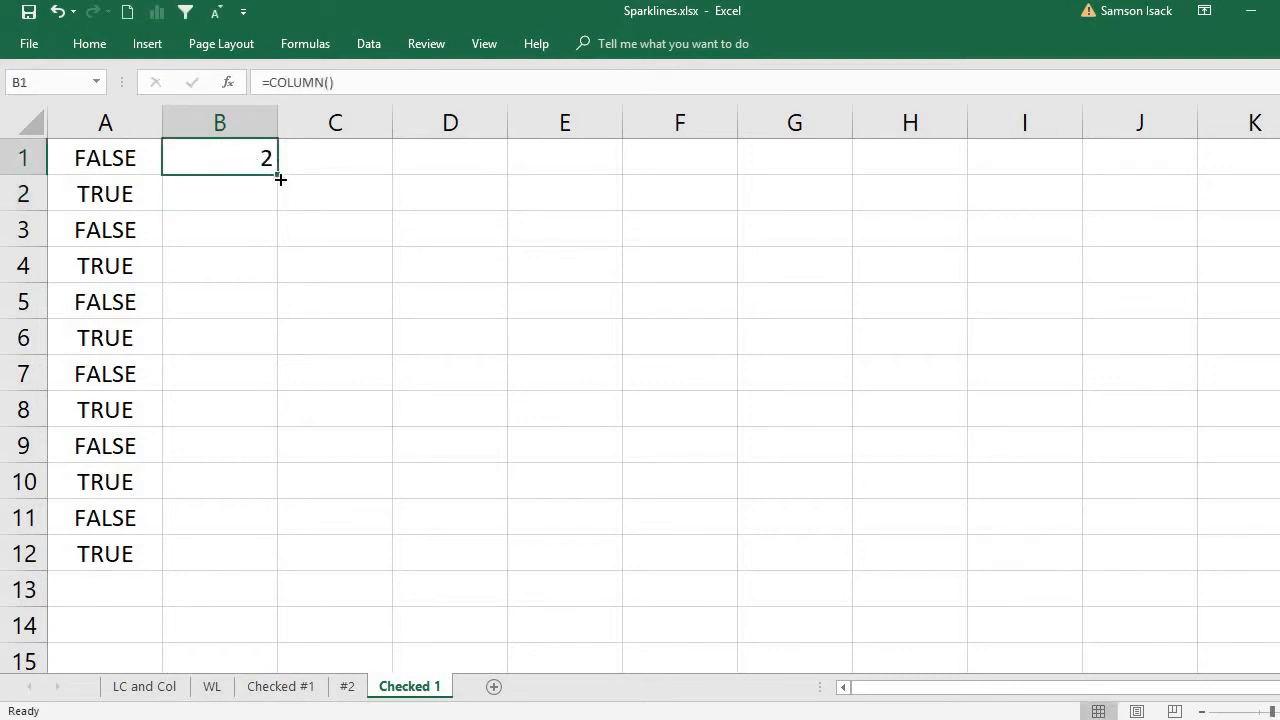
{"action": "left_click_drag", "start_coordinate": [280, 178], "coordinate": [1010, 189]}
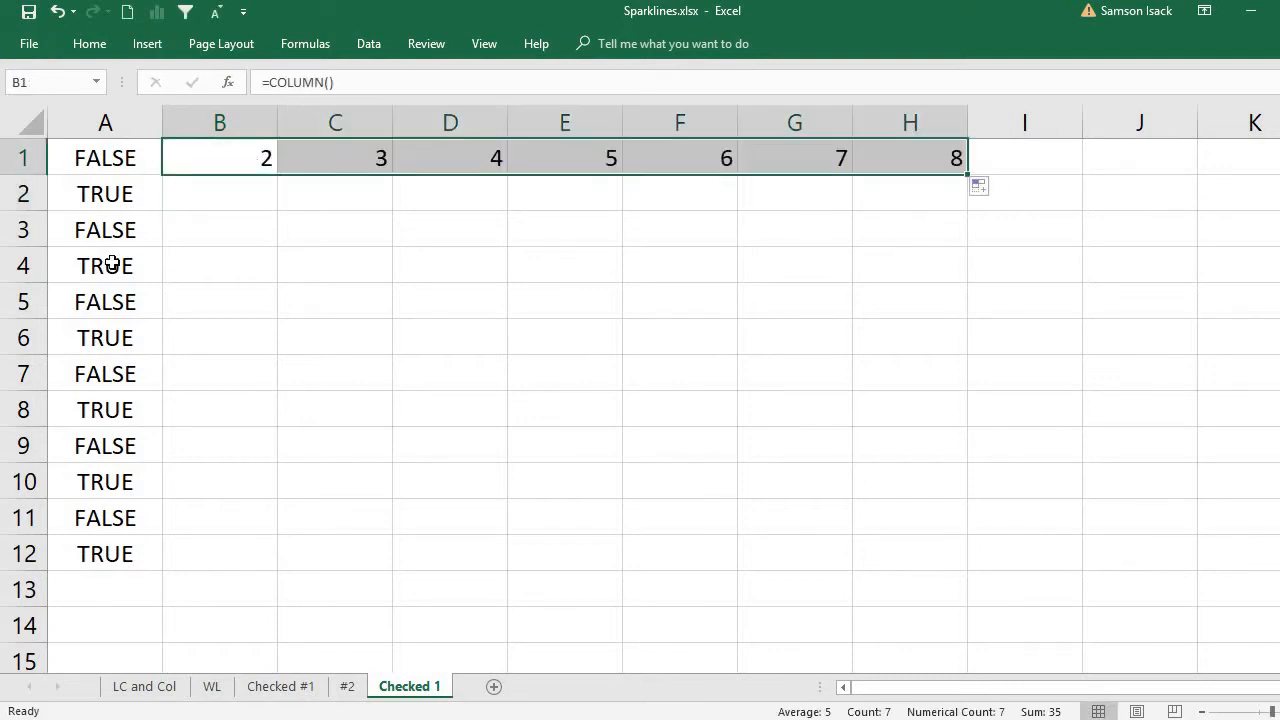
Change the formula in B1 to =ISEVEN(COLUMN()) and fill it across to H1
{"action": "left_click", "coordinate": [249, 116]}
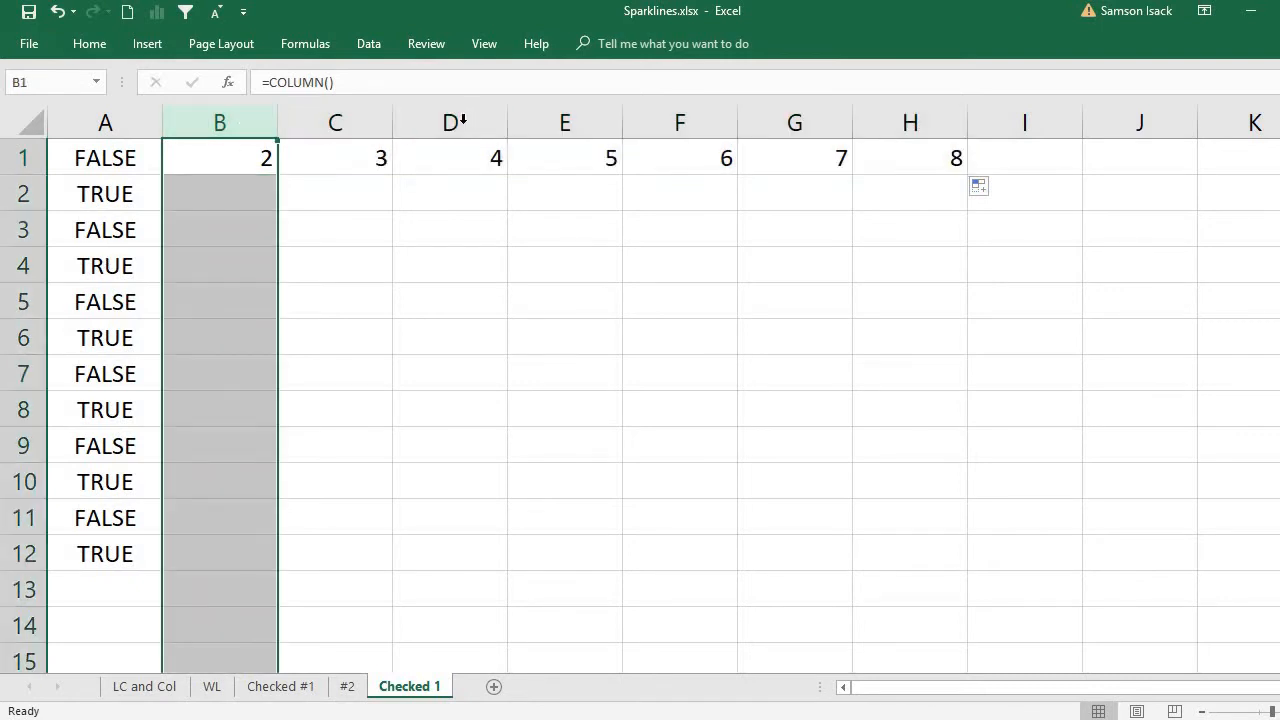
{"action": "left_click", "coordinate": [456, 122]}
{"action": "left_click", "coordinate": [202, 117]}
{"action": "left_click", "coordinate": [227, 154]}
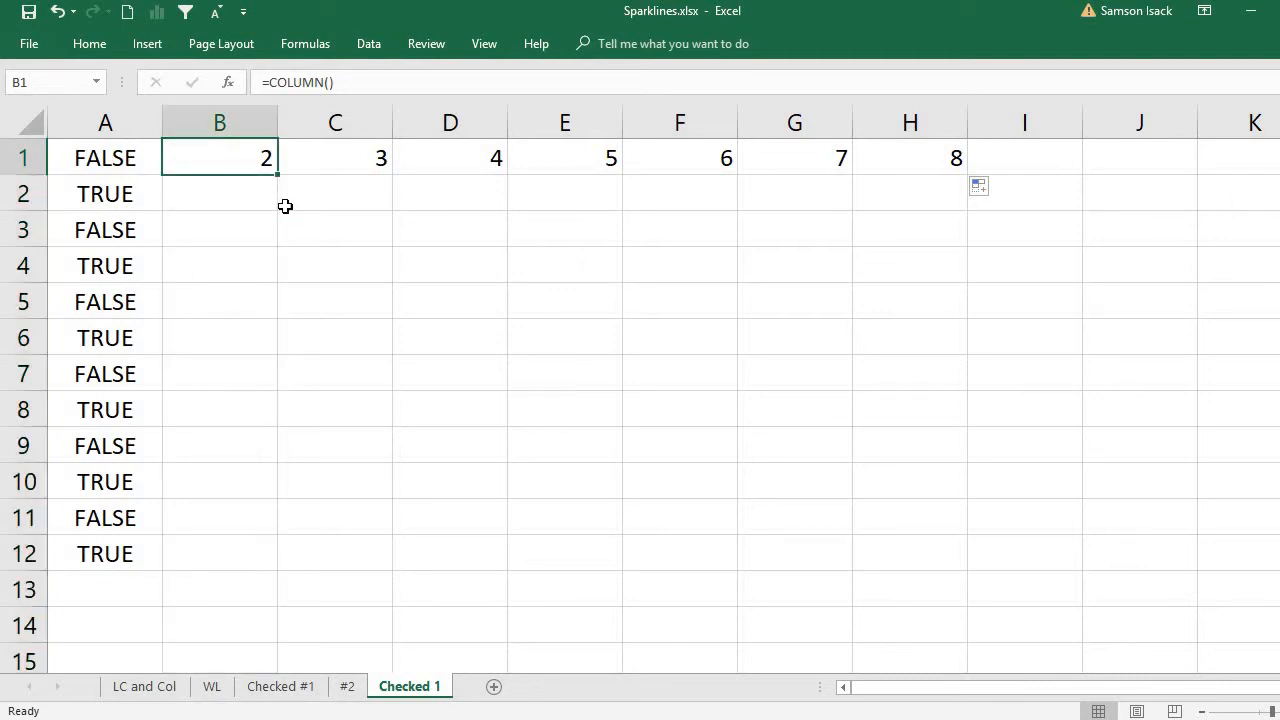
{"action": "left_click", "coordinate": [266, 82]}
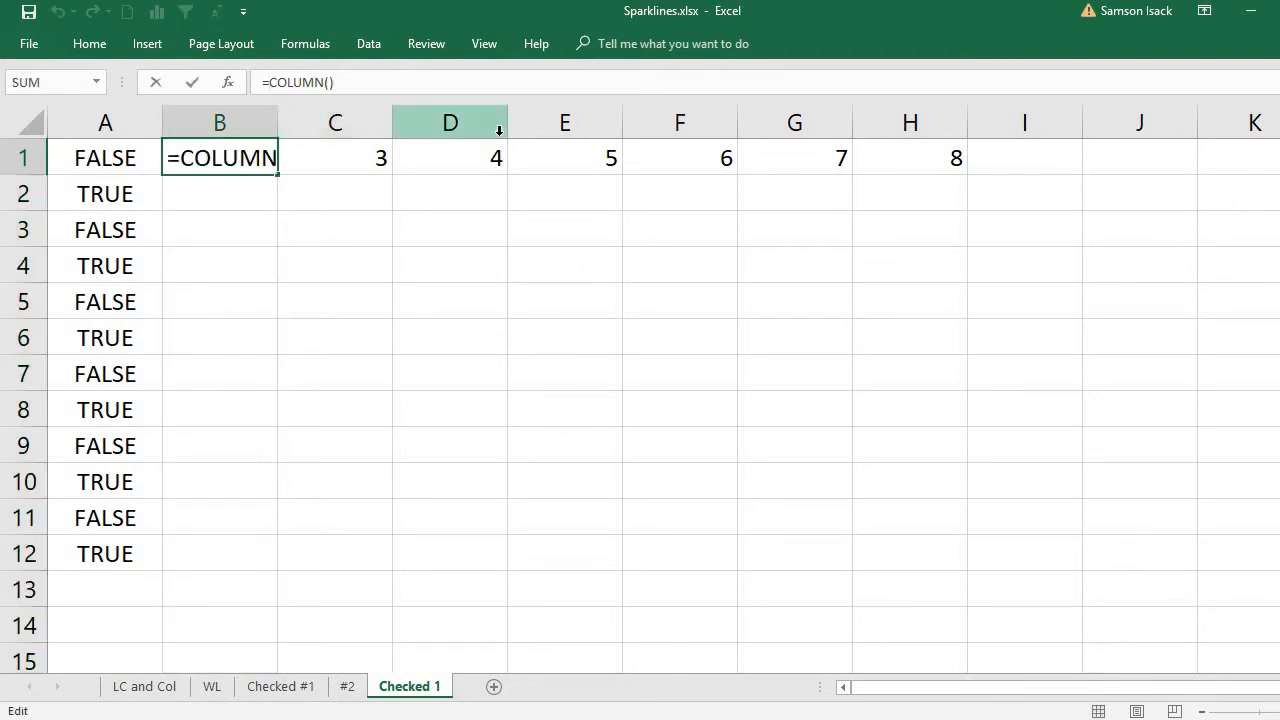
{"action": "type", "text": "iseven"}
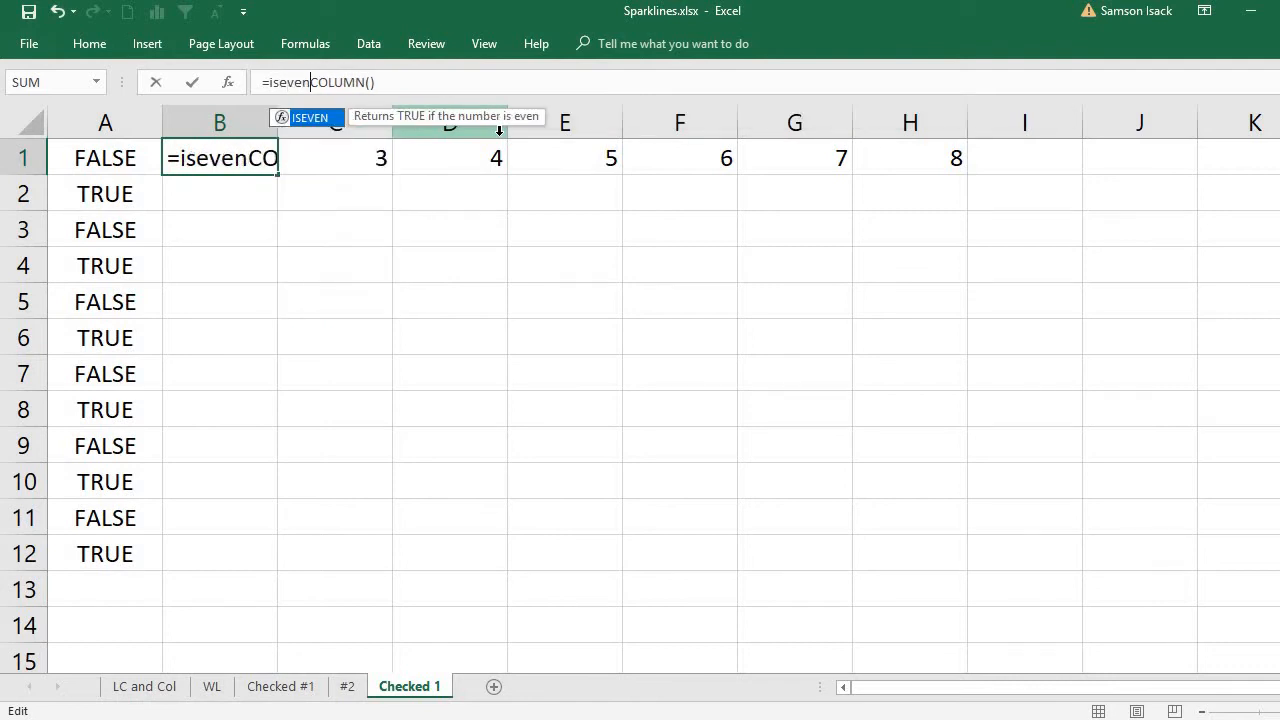
{"action": "type", "text": "("}
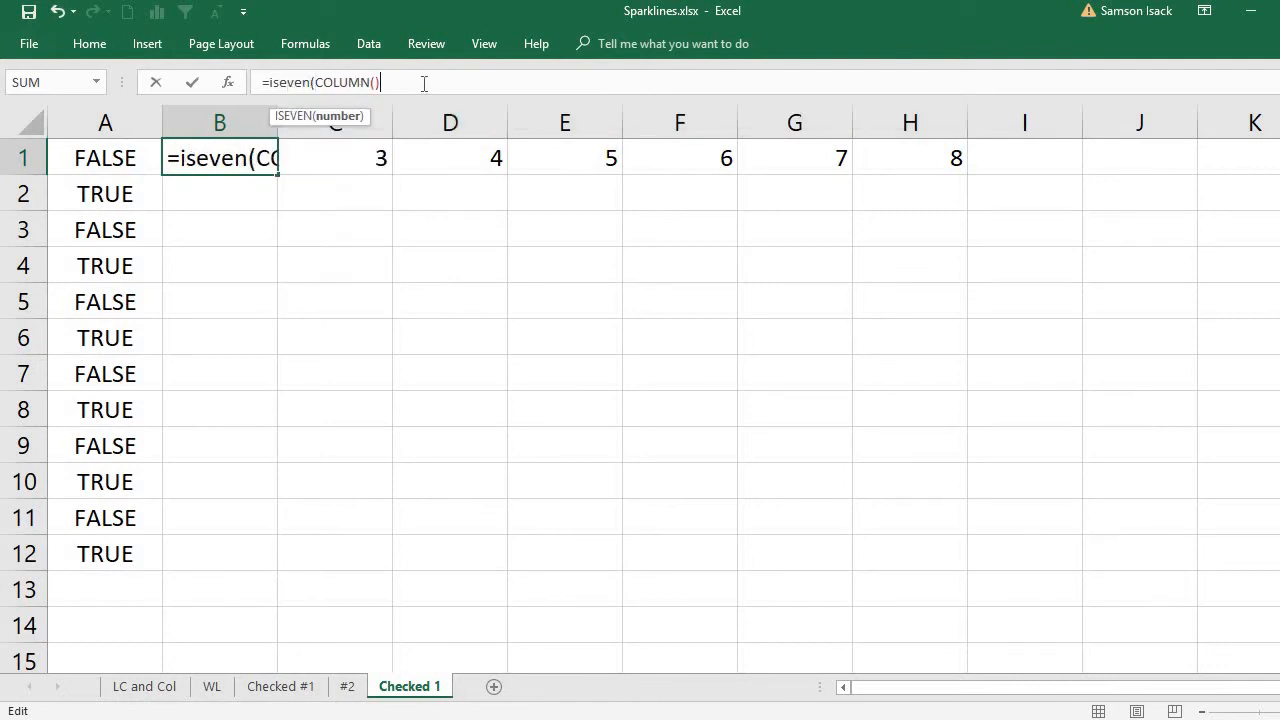
{"action": "type", "text": ")"}
{"action": "key", "text": "Return"}
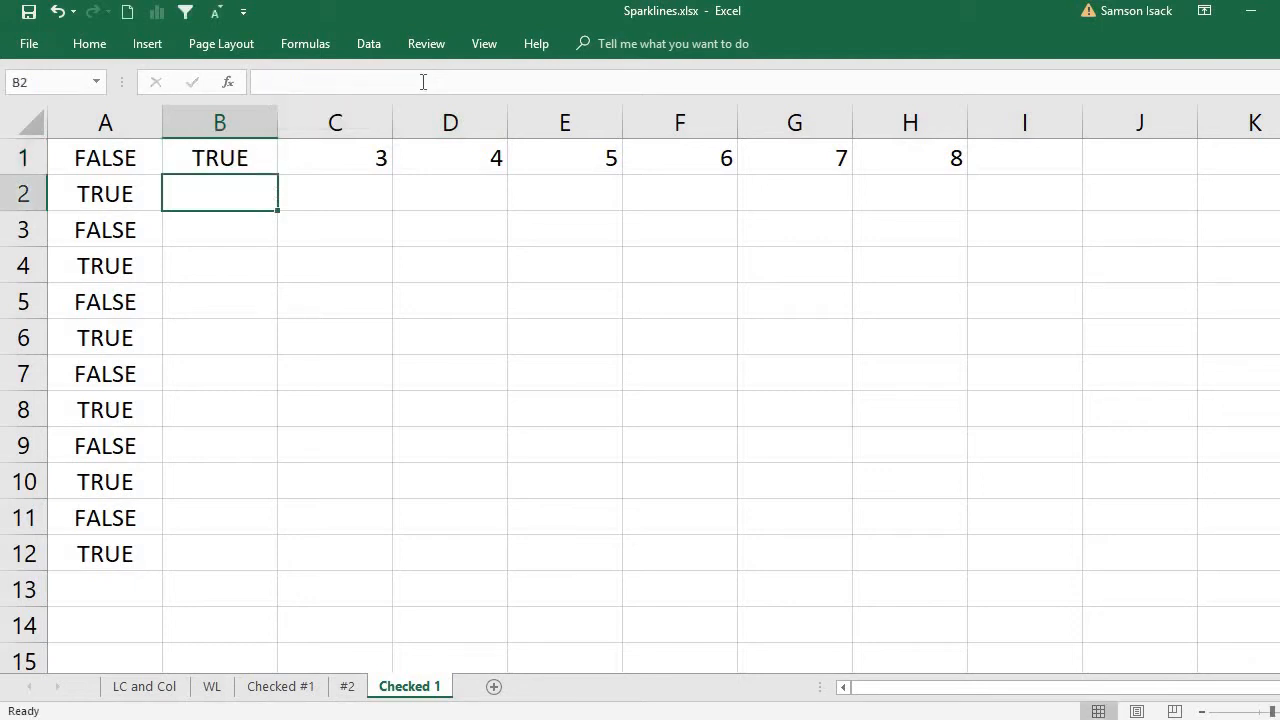
{"action": "left_click", "coordinate": [243, 158]}
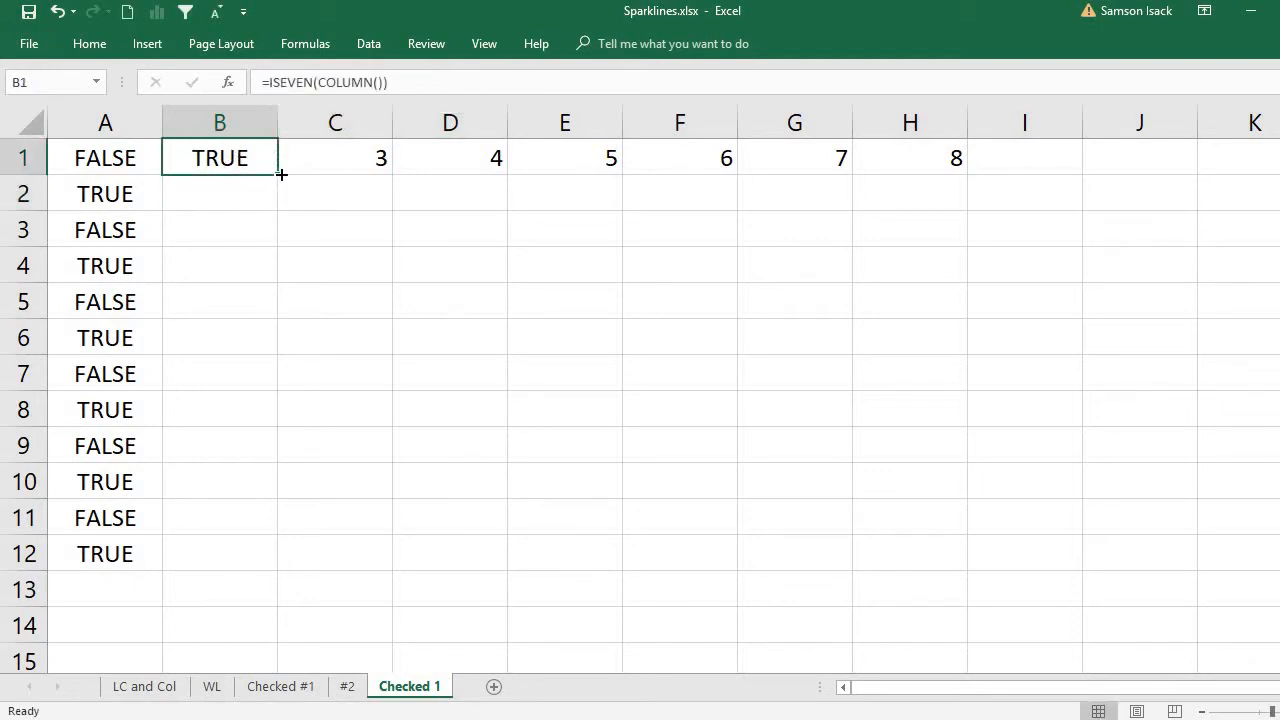
{"action": "left_click_drag", "start_coordinate": [281, 174], "coordinate": [997, 226]}
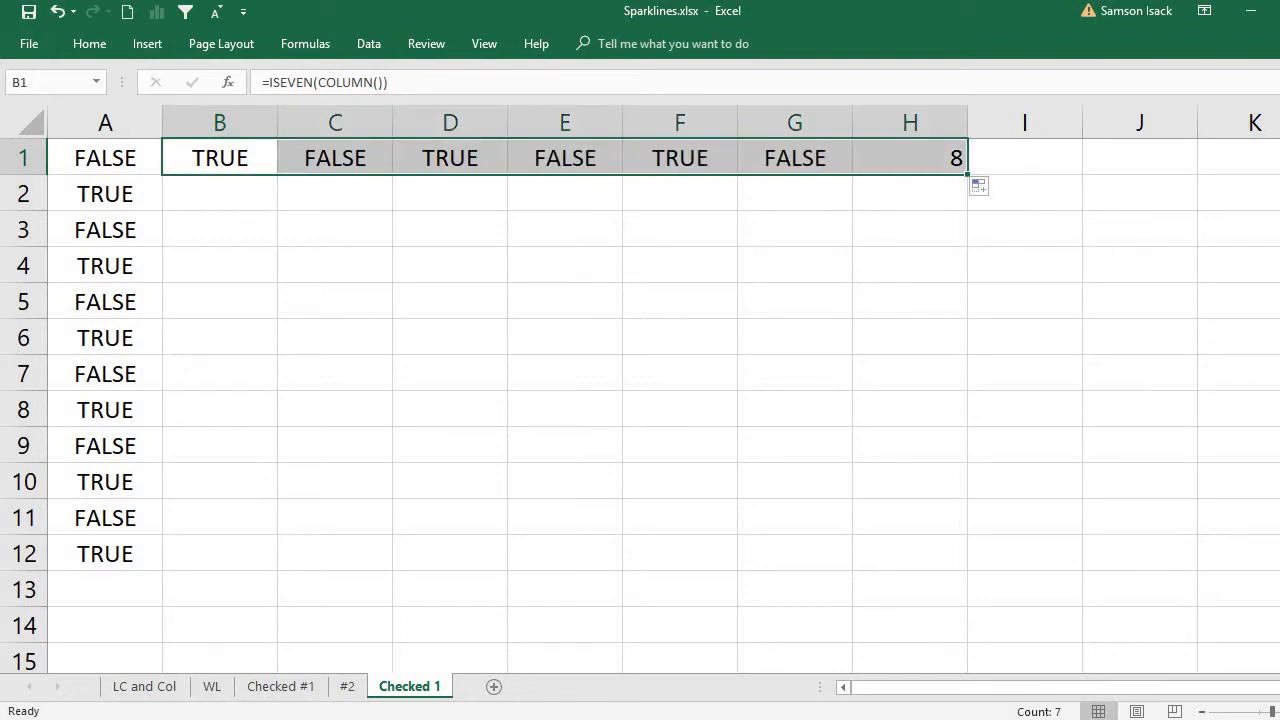
Examine the ISEVEN results in row 1 for columns B, D and F, and compare the row and column formulas within A1:H12
{"action": "left_click", "coordinate": [210, 160]}
{"action": "left_click", "coordinate": [214, 123]}
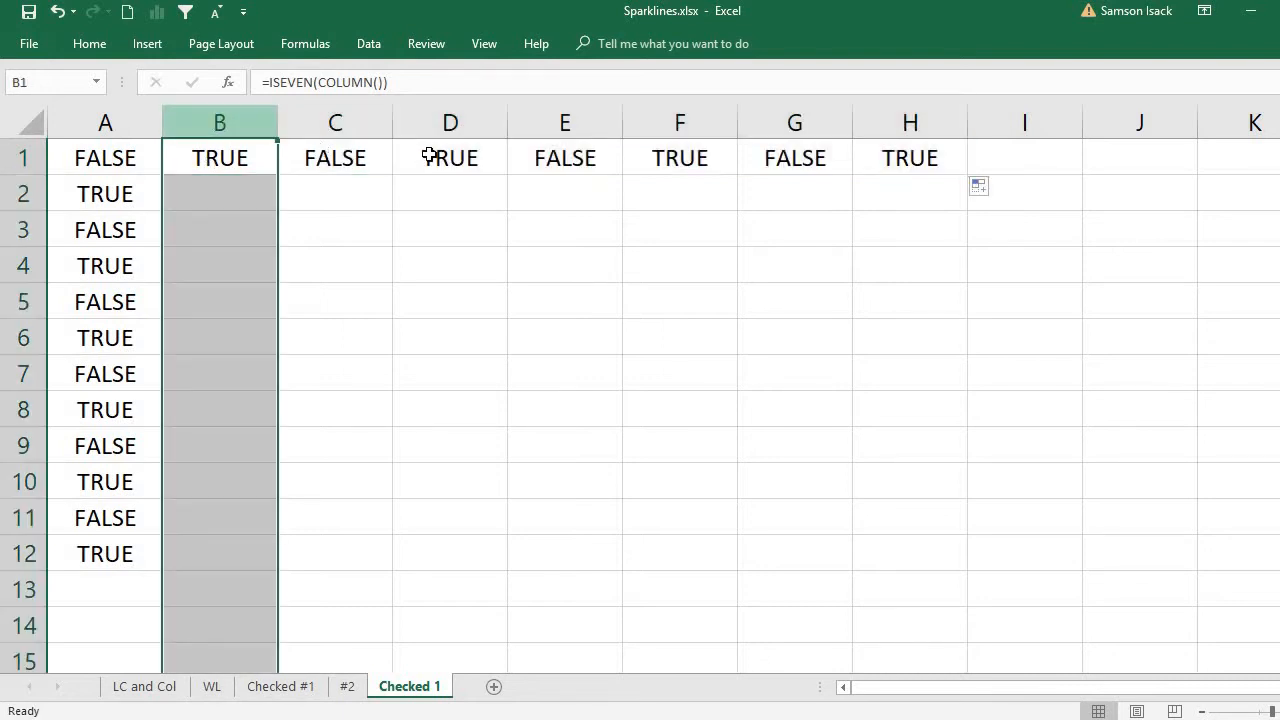
{"action": "left_click", "coordinate": [447, 122]}
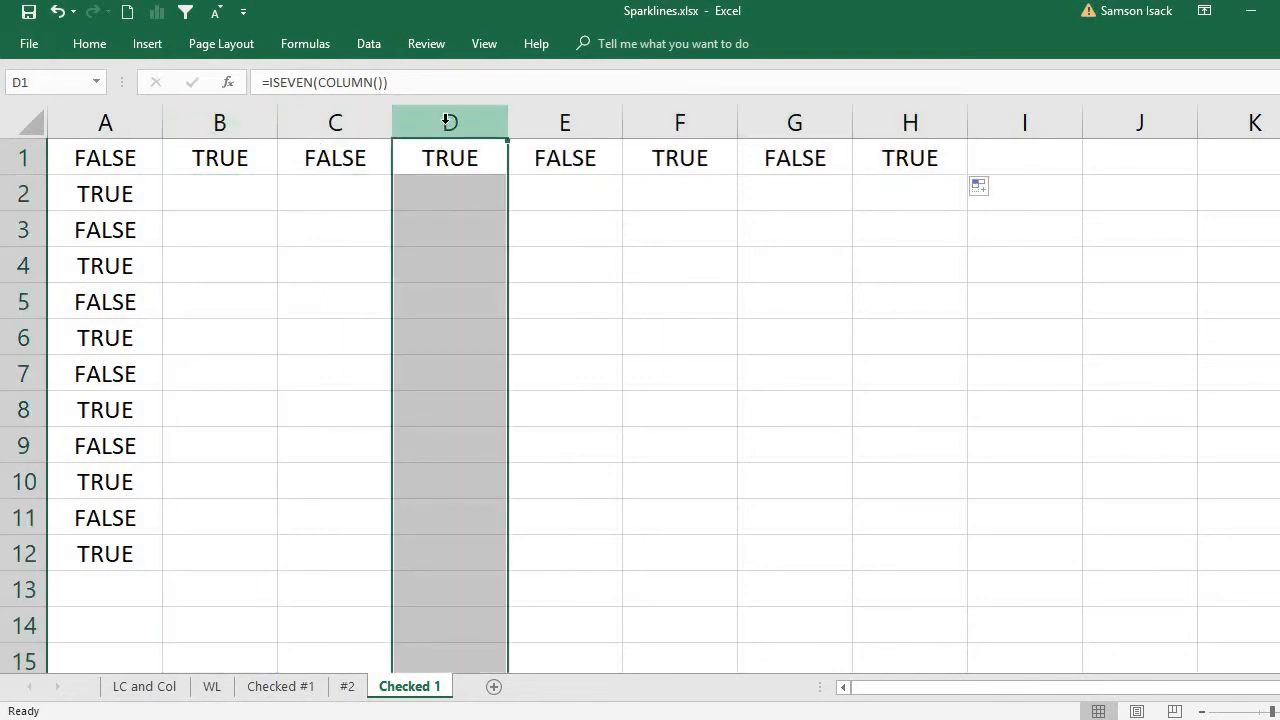
{"action": "left_click", "coordinate": [669, 122]}
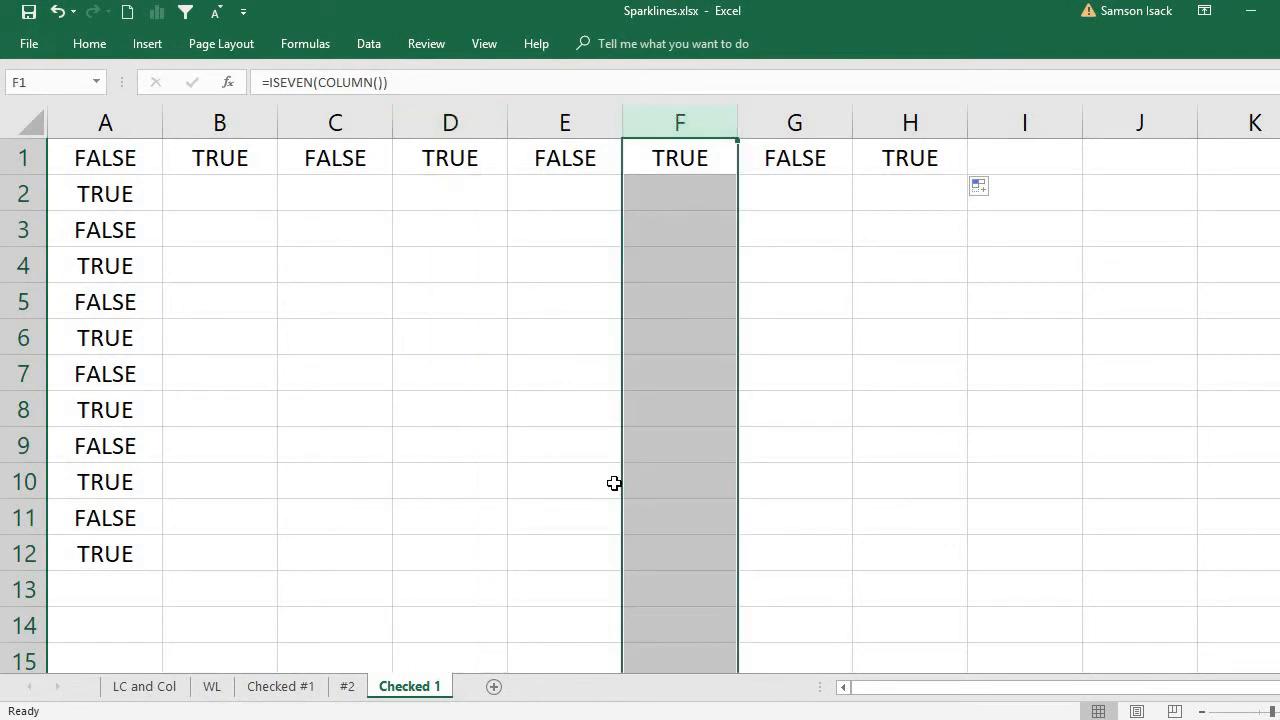
{"action": "left_click", "coordinate": [127, 167]}
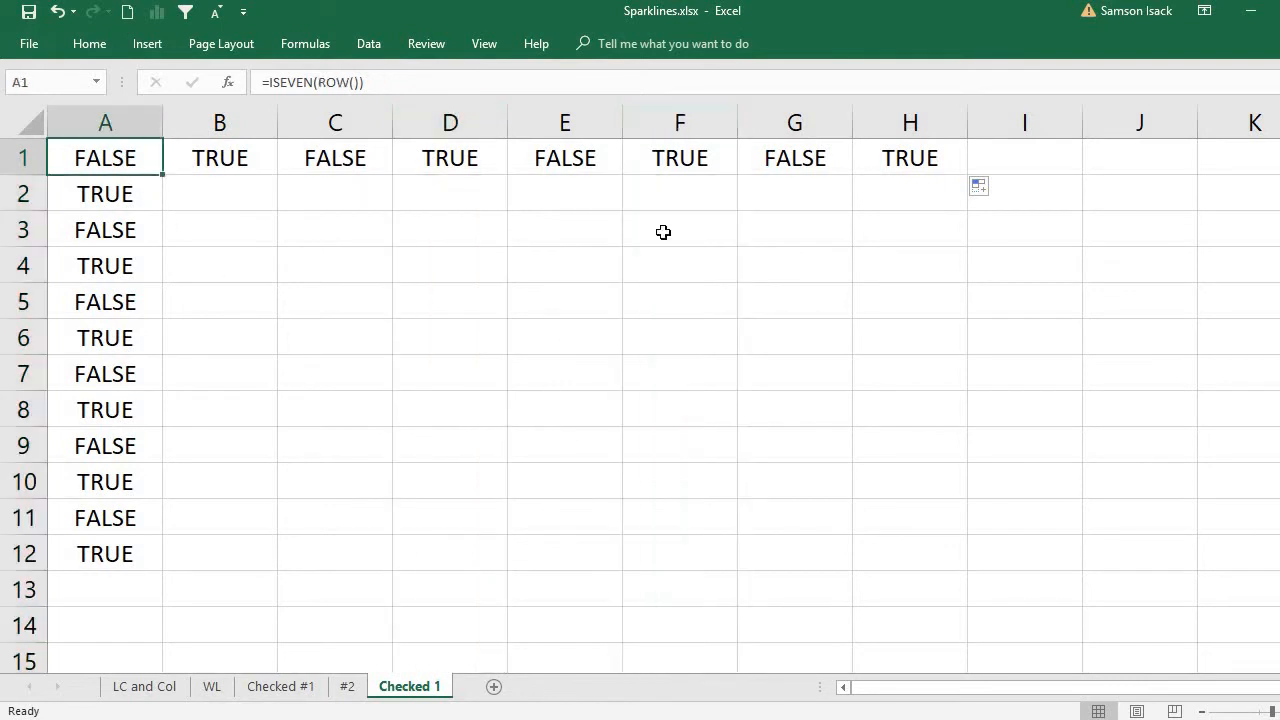
{"action": "left_click_drag", "start_coordinate": [663, 232], "coordinate": [935, 555]}
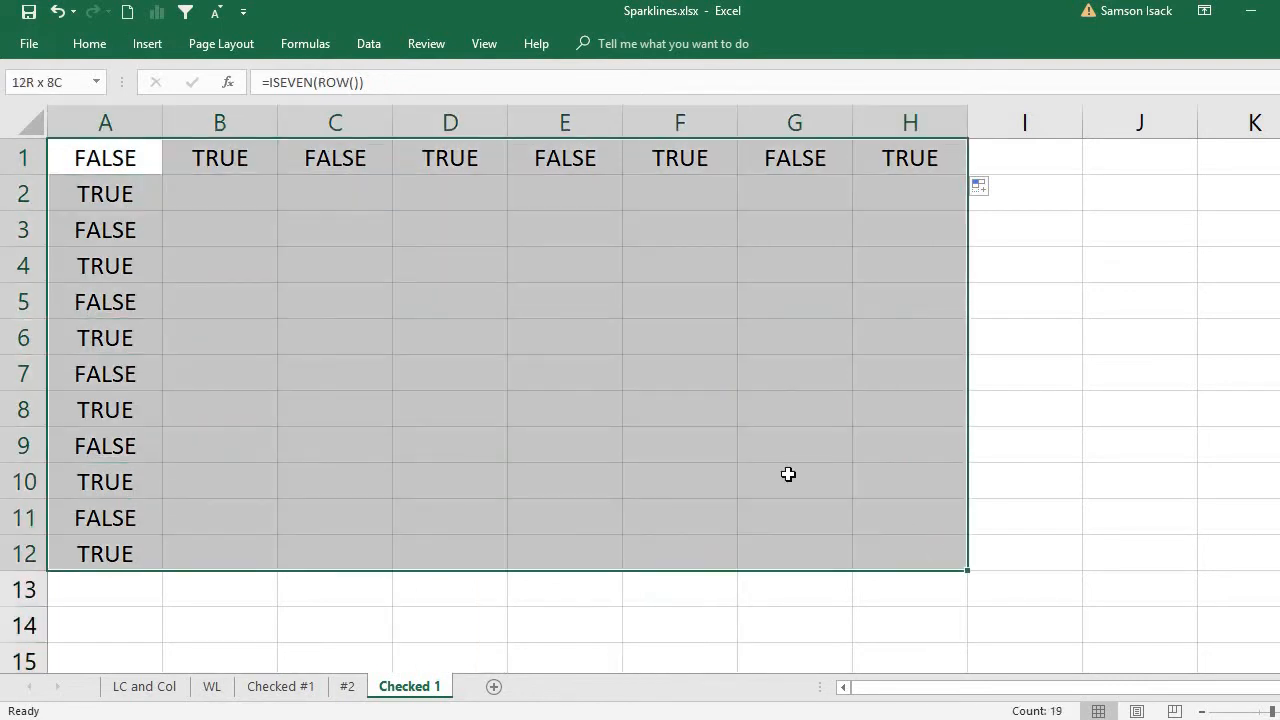
{"action": "left_click", "coordinate": [243, 165]}
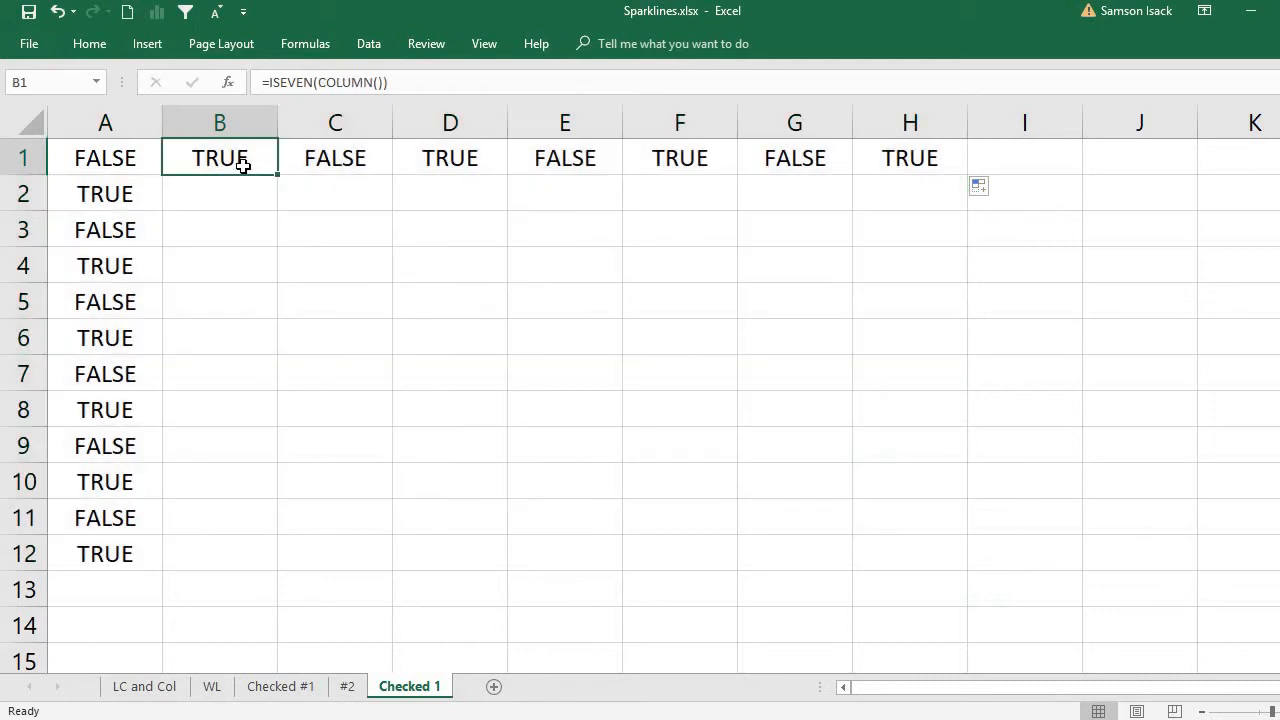
{"action": "left_click", "coordinate": [130, 152]}
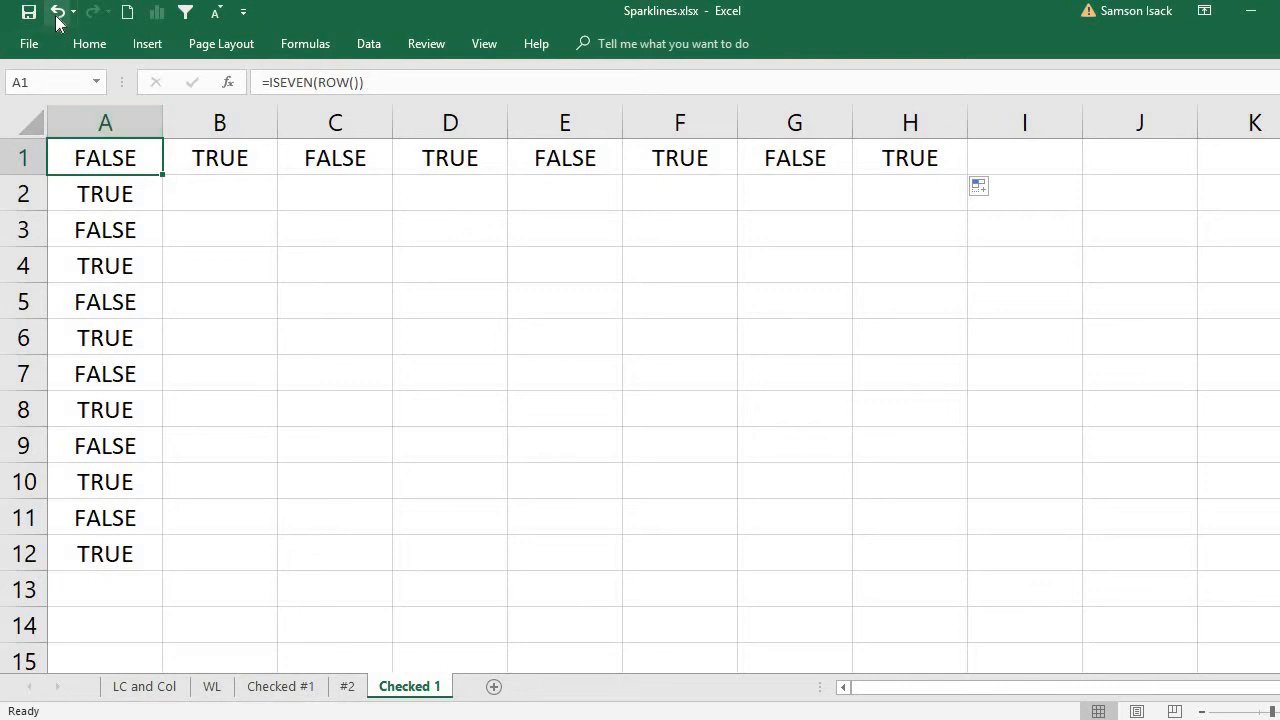
Clear the test formulas from A1:A12 and B1:H1
{"action": "left_click_drag", "start_coordinate": [117, 162], "coordinate": [131, 551]}
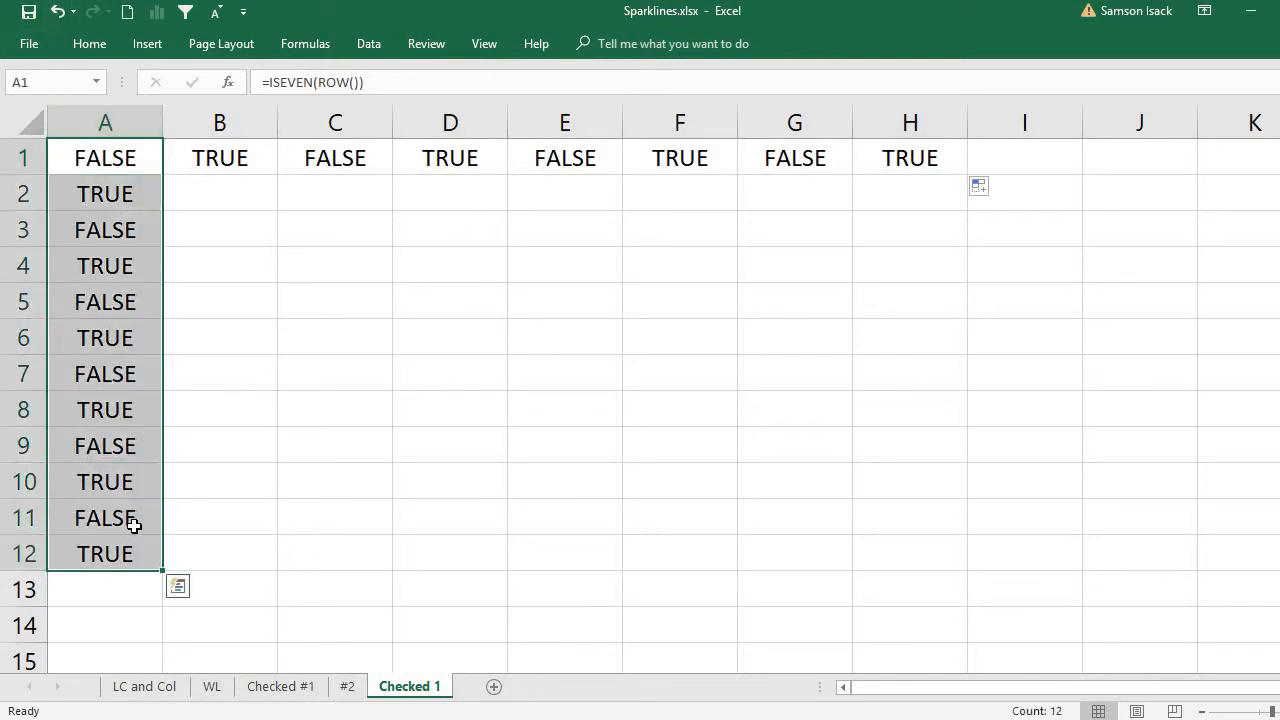
{"action": "key", "text": "Delete"}
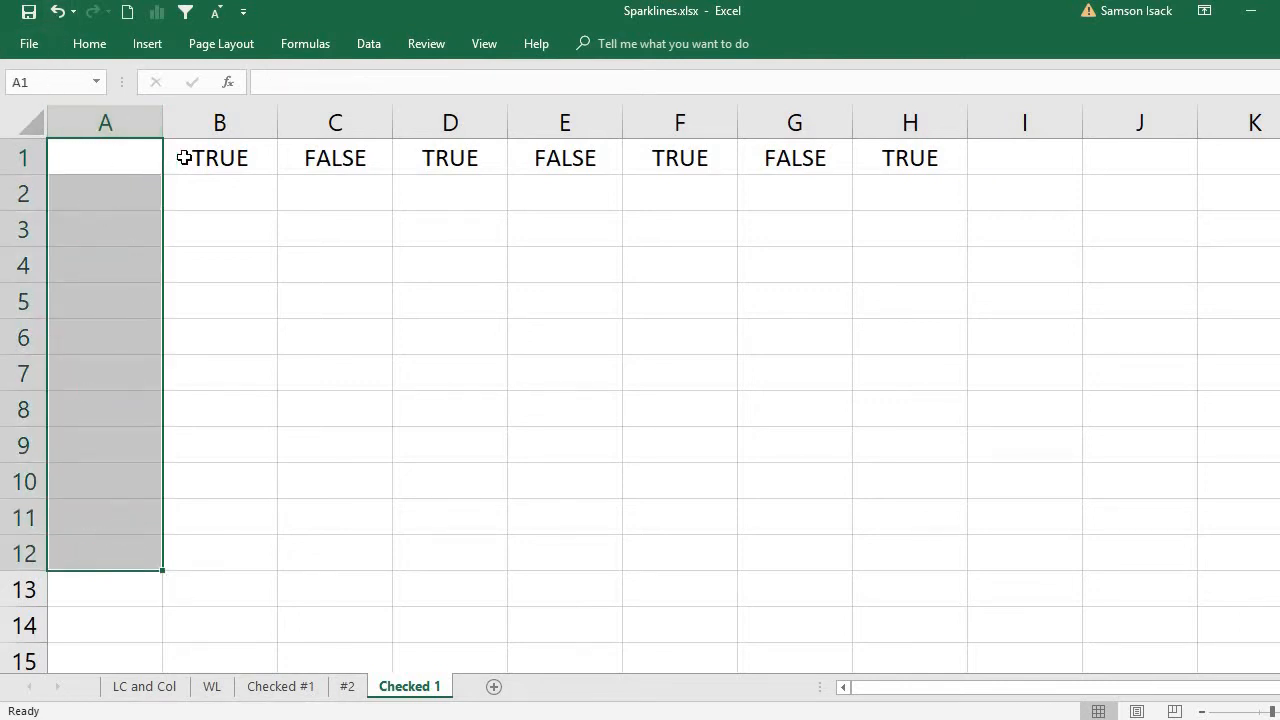
{"action": "left_click_drag", "start_coordinate": [184, 157], "coordinate": [849, 100]}
{"action": "key", "text": "Delete"}
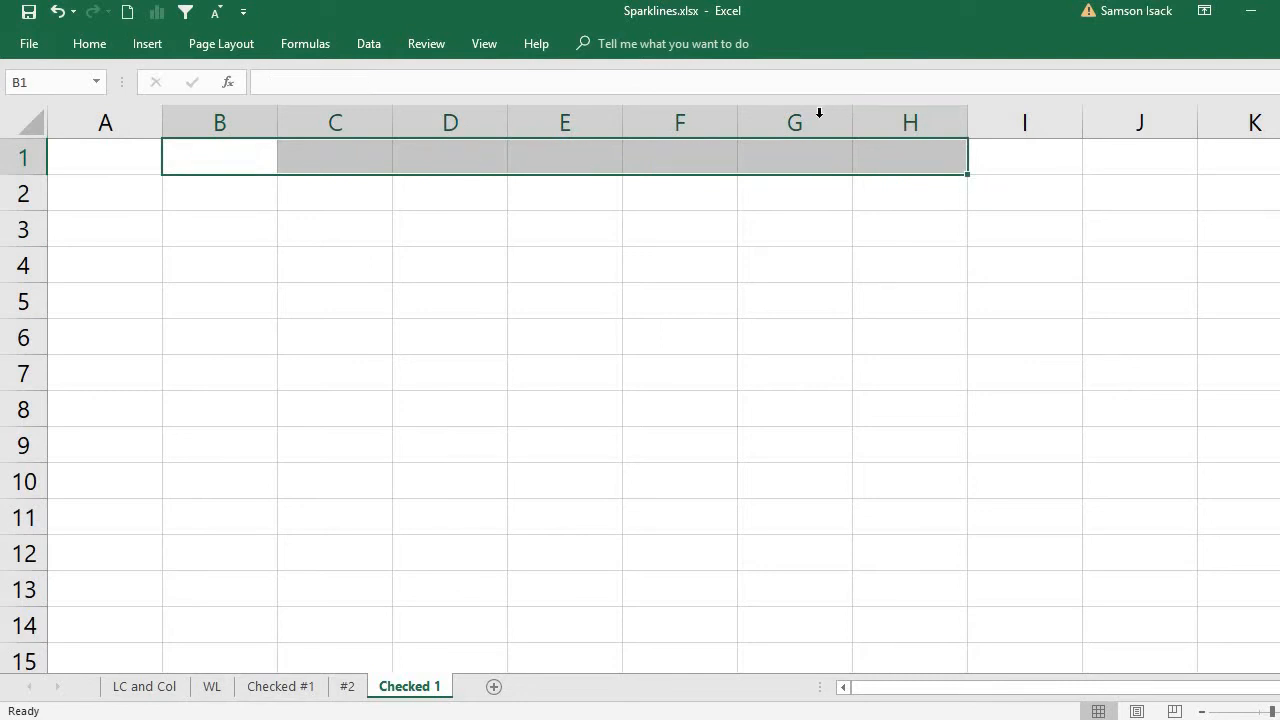
Start a new conditional formatting rule for the whole sheet that uses a formula to determine which cells to format
{"action": "left_click", "coordinate": [94, 157]}
{"action": "left_click", "coordinate": [19, 118]}
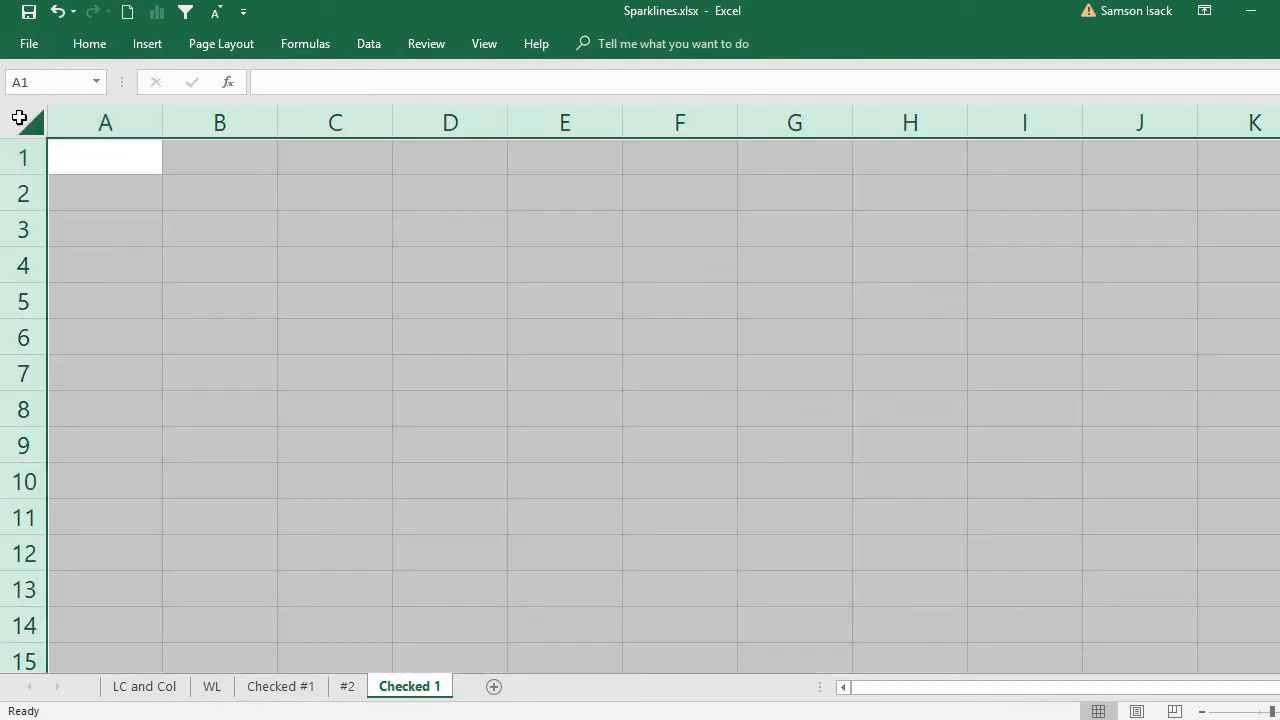
{"action": "left_click", "coordinate": [92, 46]}
{"action": "left_click", "coordinate": [813, 95]}
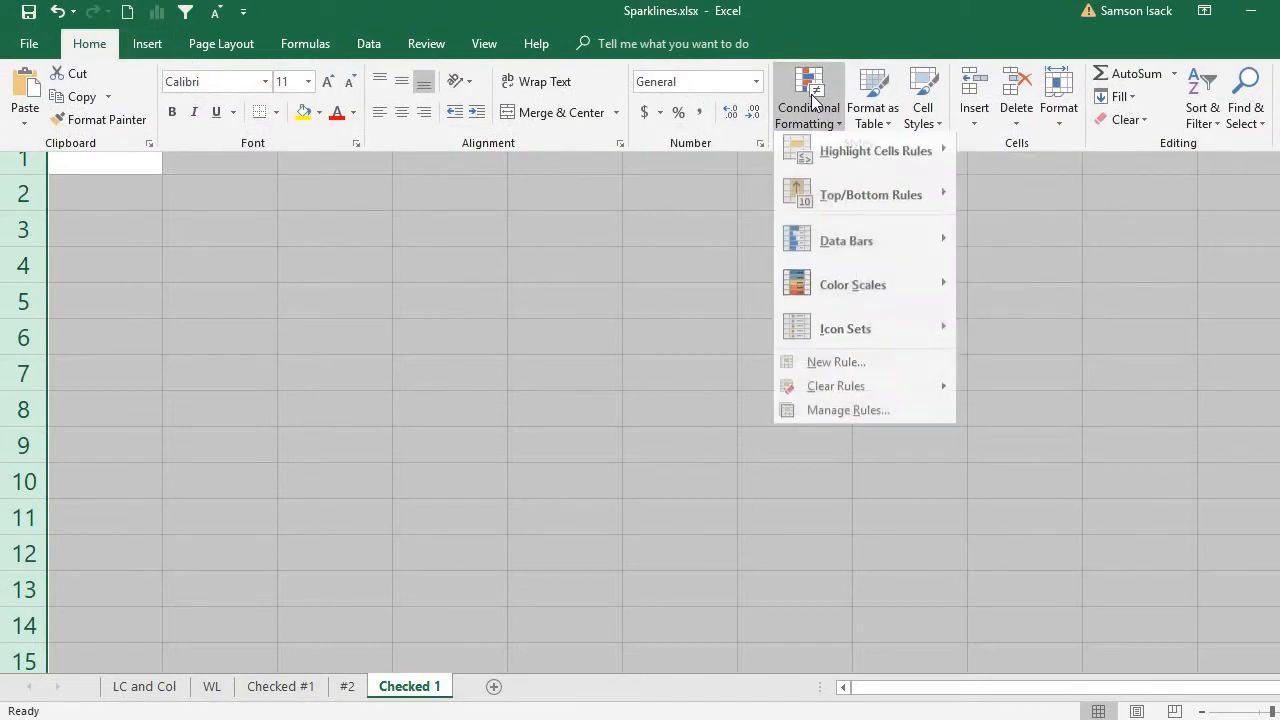
{"action": "left_click", "coordinate": [899, 368]}
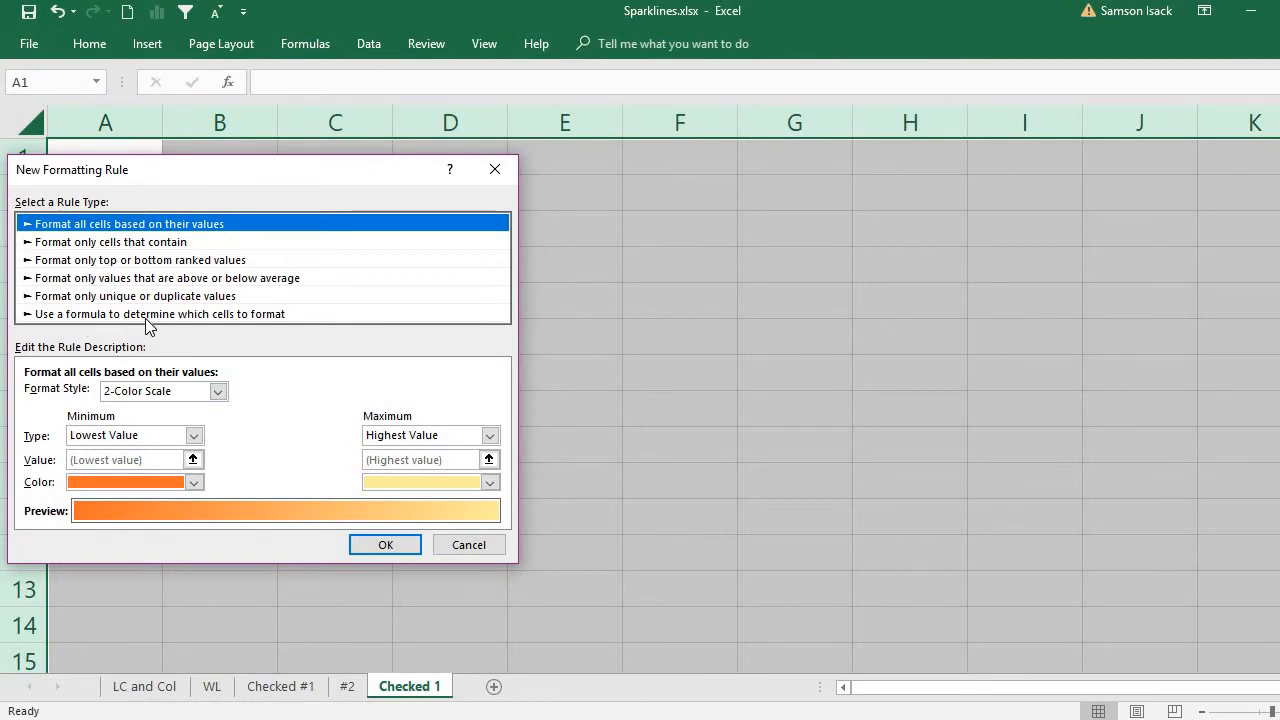
{"action": "left_click", "coordinate": [238, 314]}
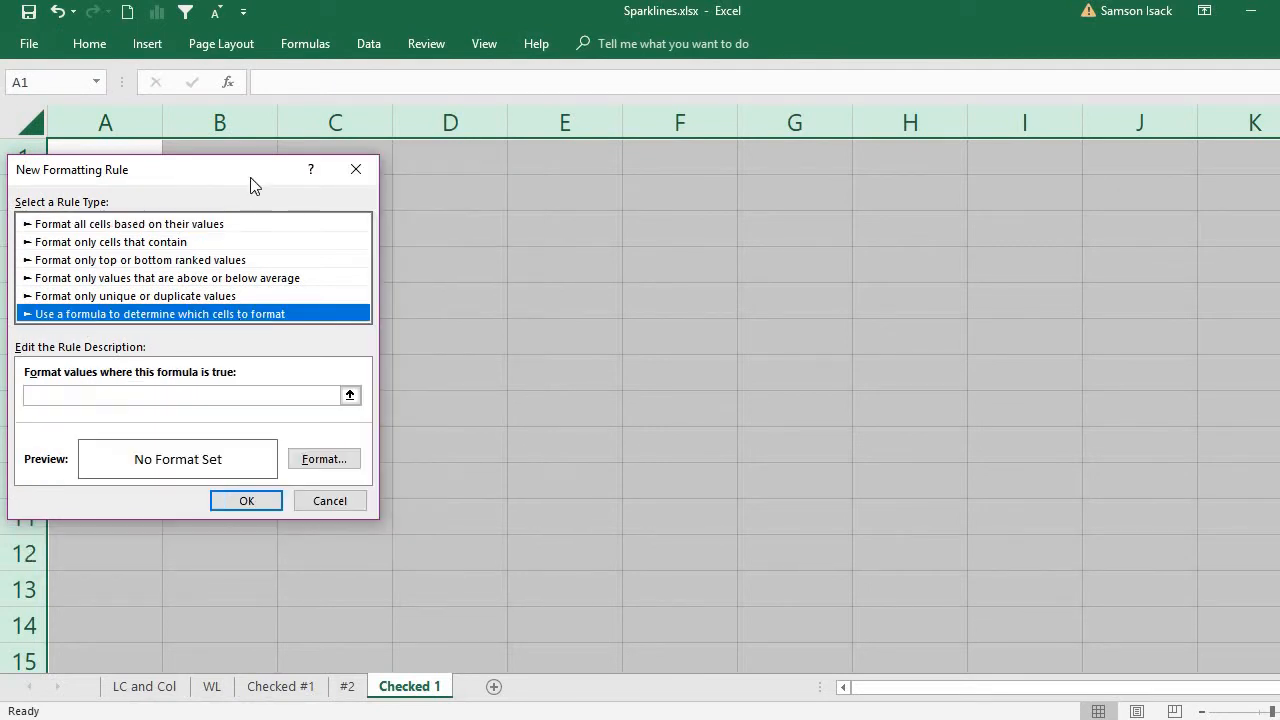
{"action": "left_click_drag", "start_coordinate": [266, 177], "coordinate": [822, 270]}
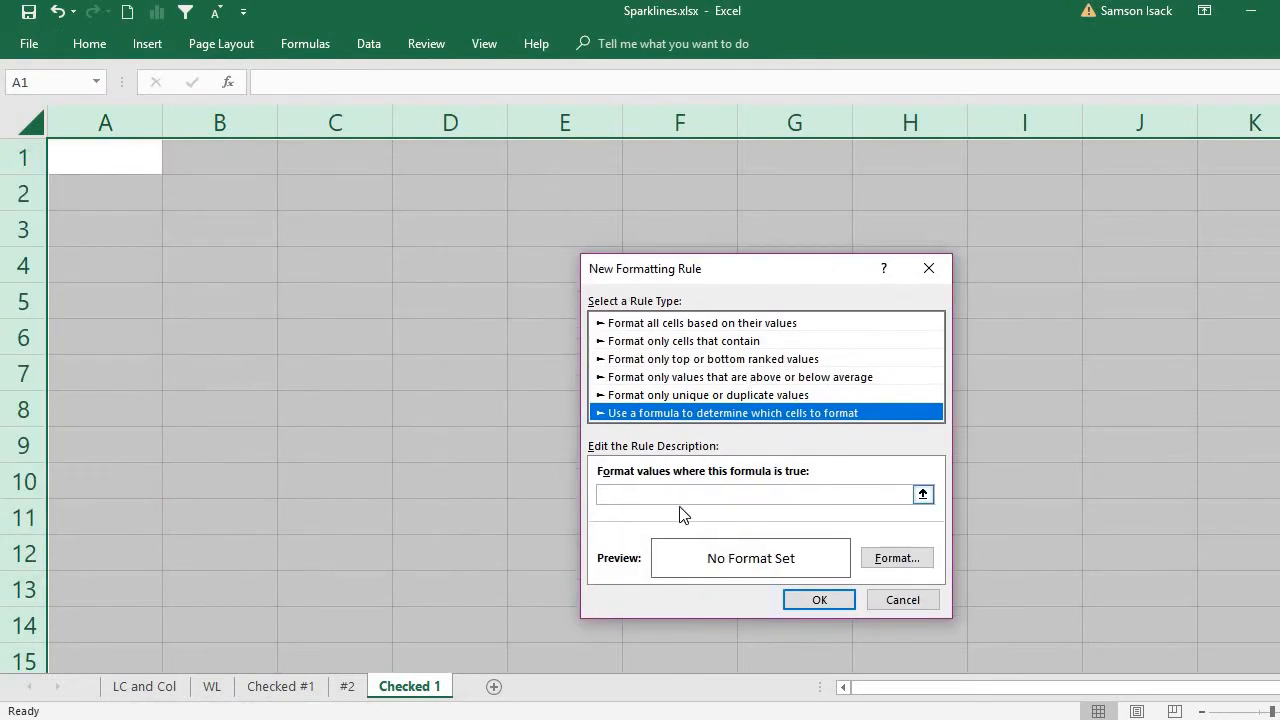
Create the rule with the formula =ISEVEN(ROW()) and a light blue fill, and check the formatting on rows 2, 4, 6 and 8
{"action": "left_click", "coordinate": [756, 493]}
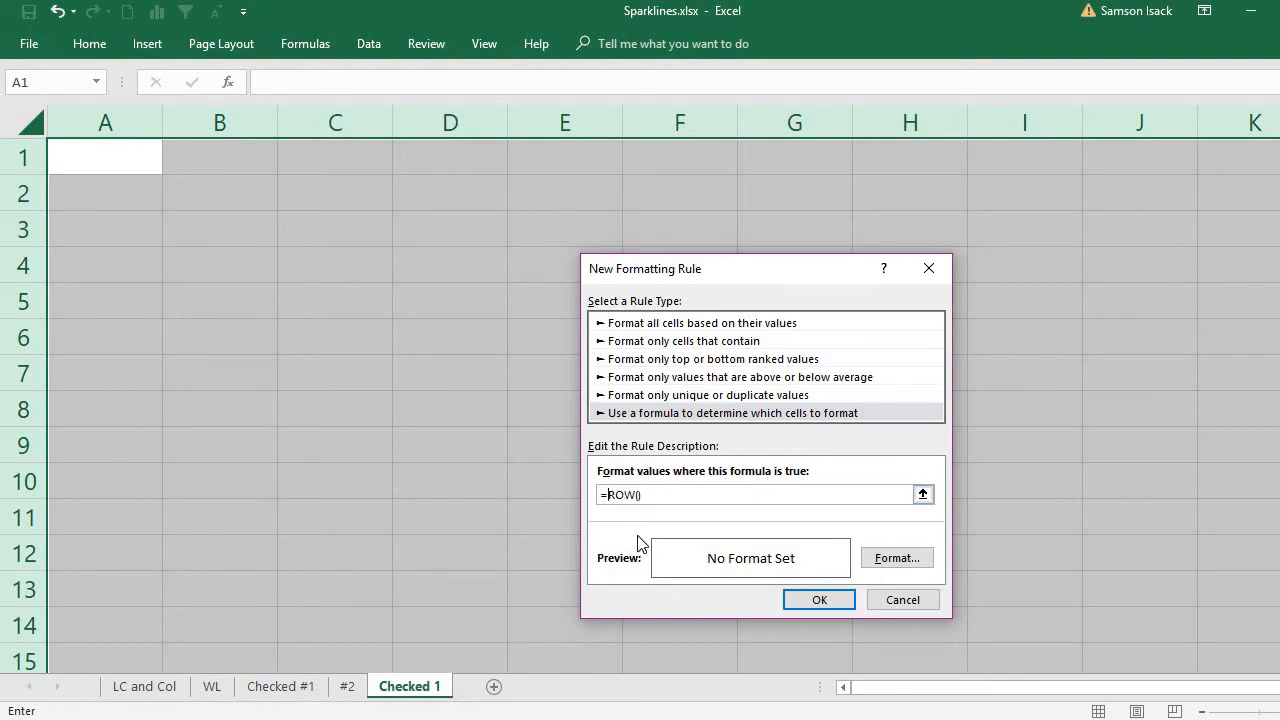
{"action": "type", "text": "ISEVEN("}
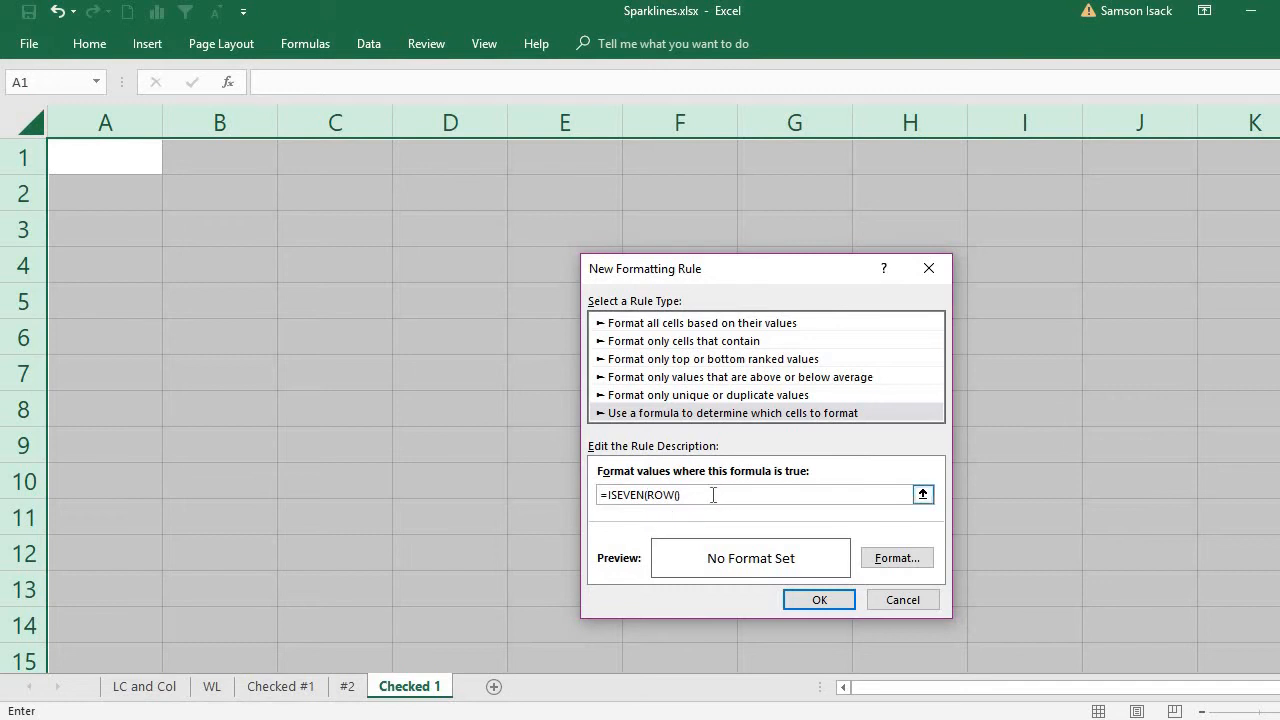
{"action": "left_click_drag", "start_coordinate": [755, 494], "coordinate": [564, 484]}
{"action": "left_click", "coordinate": [897, 558]}
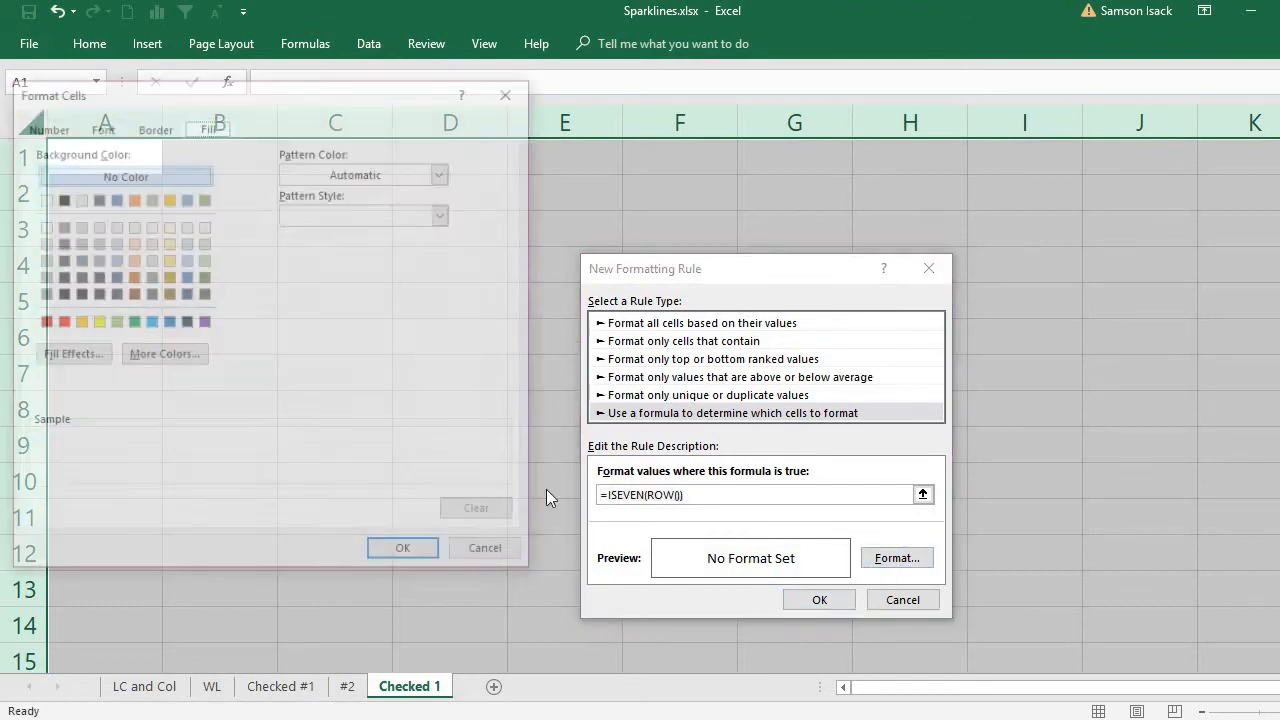
{"action": "left_click", "coordinate": [148, 322]}
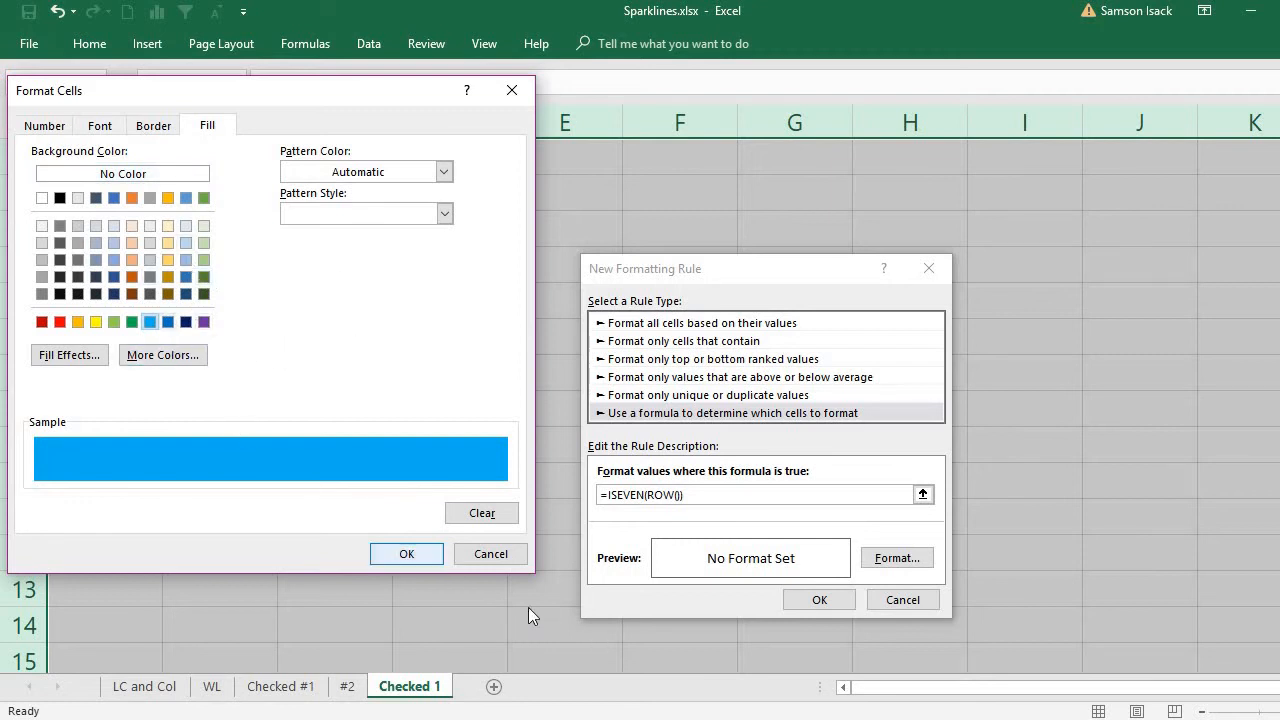
{"action": "left_click", "coordinate": [408, 556]}
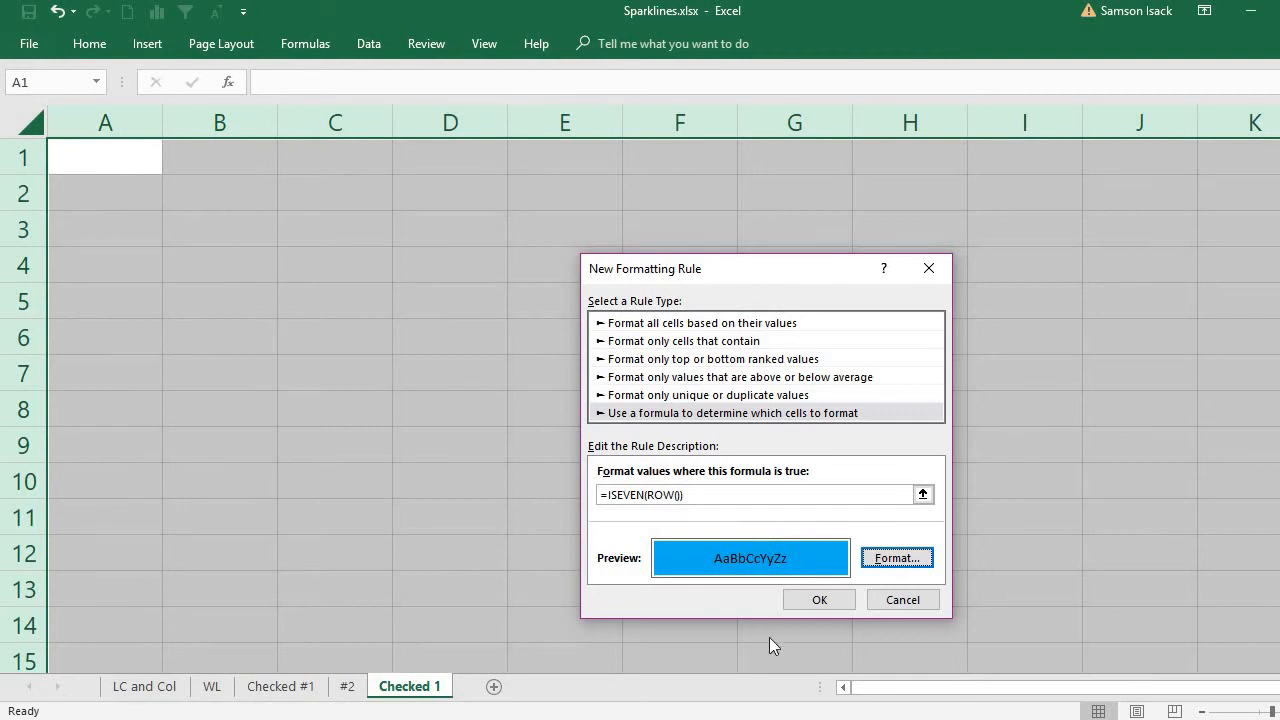
{"action": "left_click", "coordinate": [817, 600]}
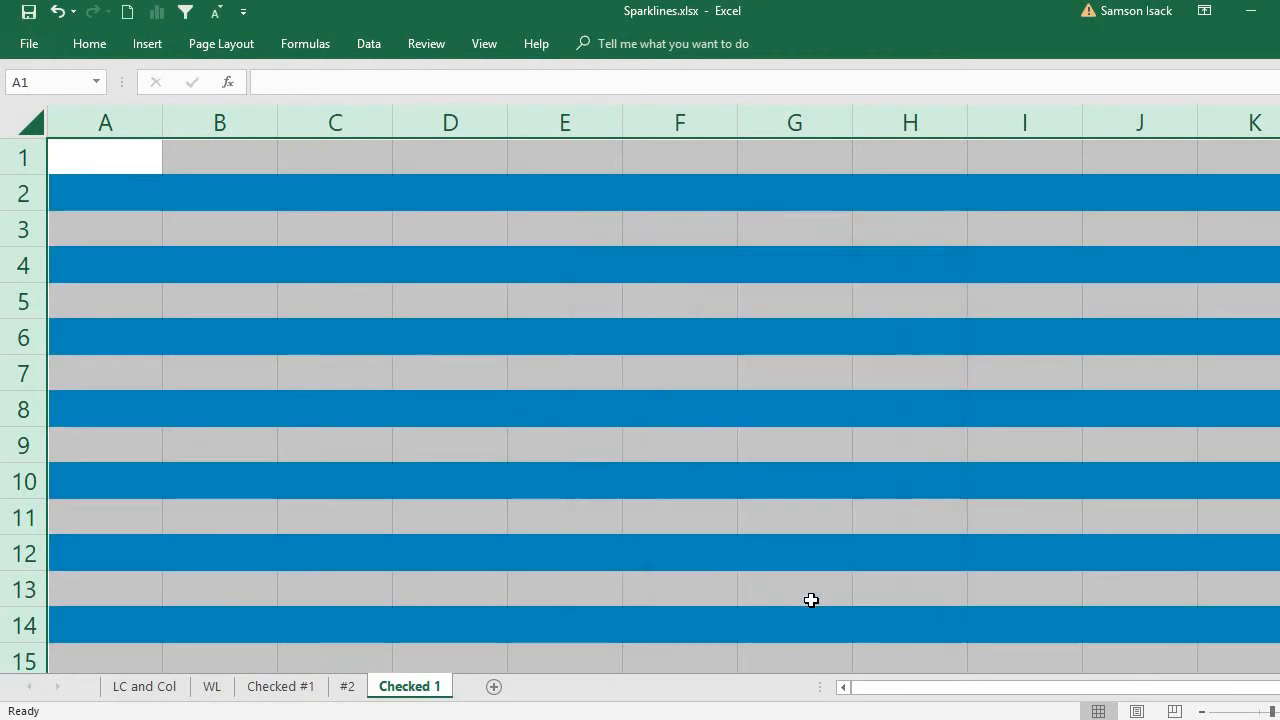
{"action": "left_click", "coordinate": [24, 193]}
{"action": "left_click", "coordinate": [24, 265]}
{"action": "left_click", "coordinate": [24, 337]}
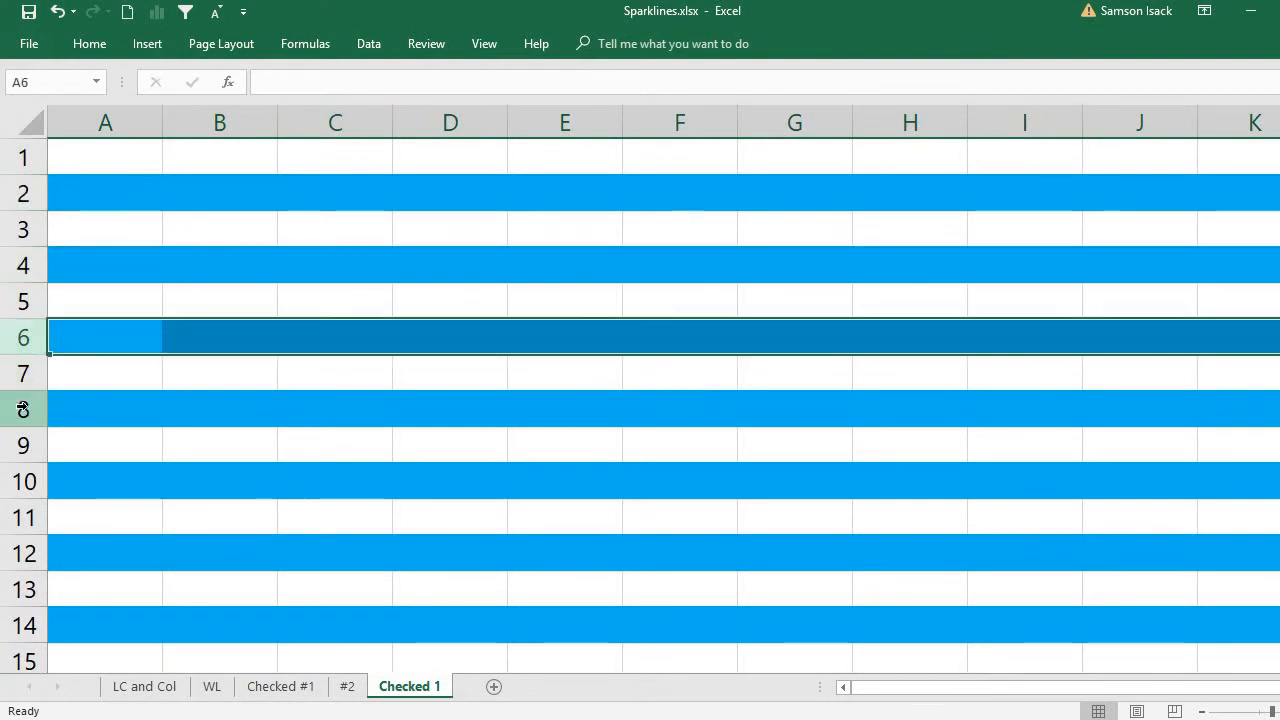
{"action": "left_click", "coordinate": [24, 409]}
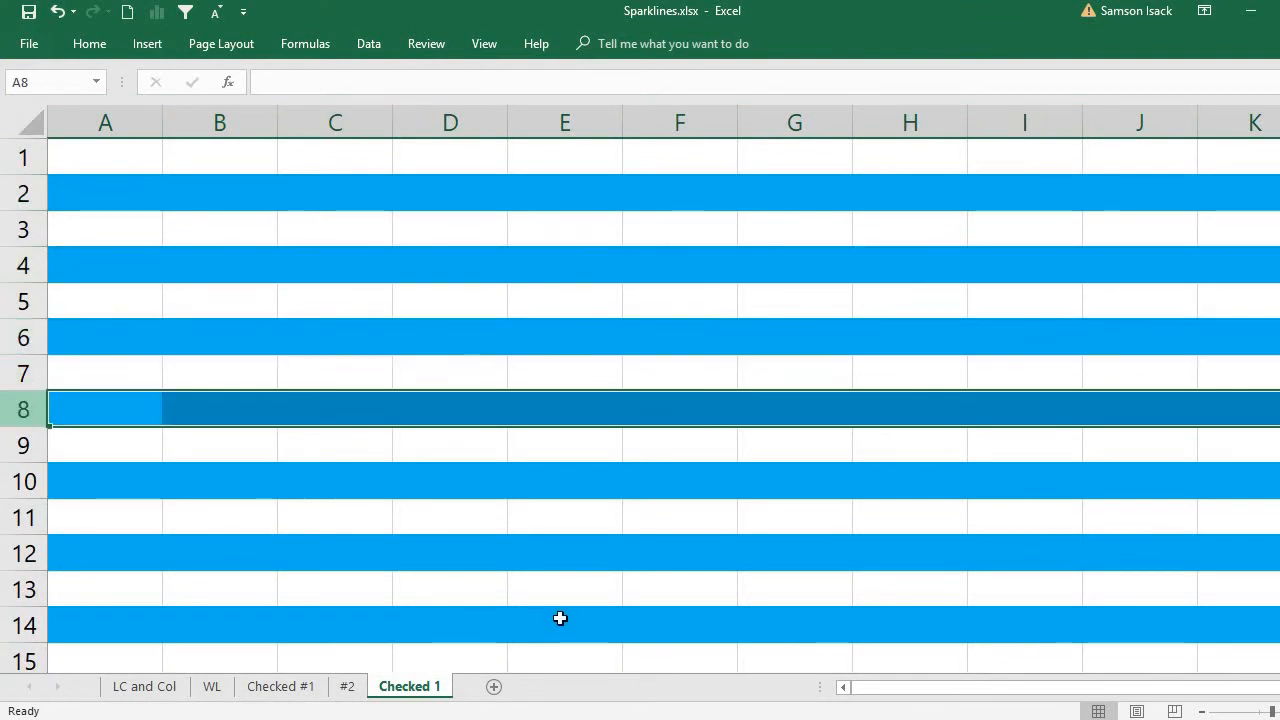
Start another formula-based conditional formatting rule for the whole sheet and set its formula to =ISEVEN(COLUMN())
{"action": "left_click", "coordinate": [32, 124]}
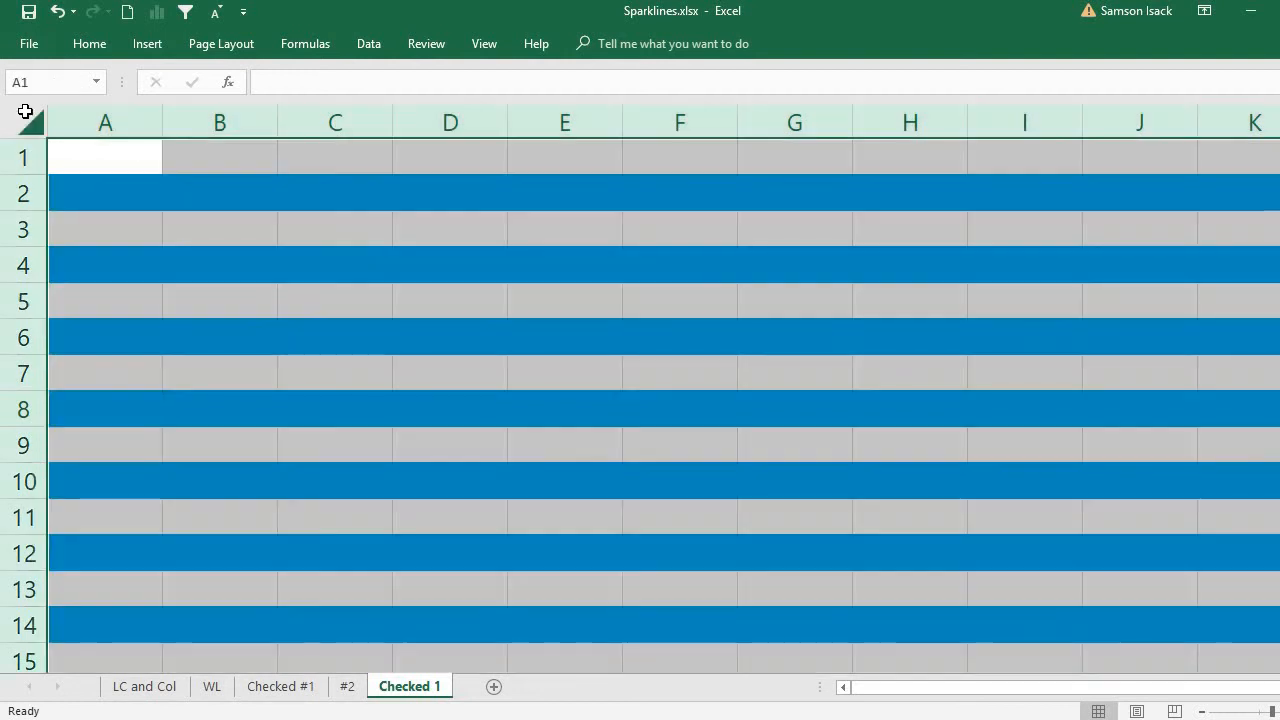
{"action": "left_click", "coordinate": [90, 44]}
{"action": "left_click", "coordinate": [780, 108]}
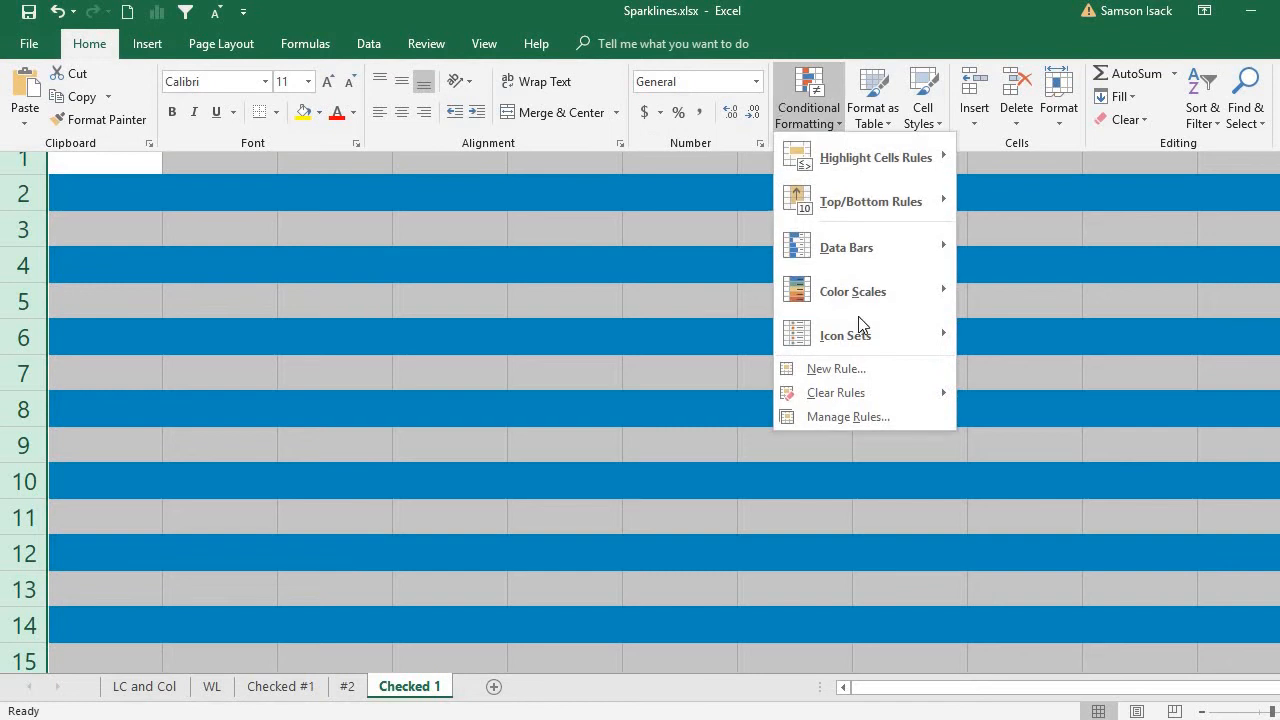
{"action": "left_click", "coordinate": [865, 369]}
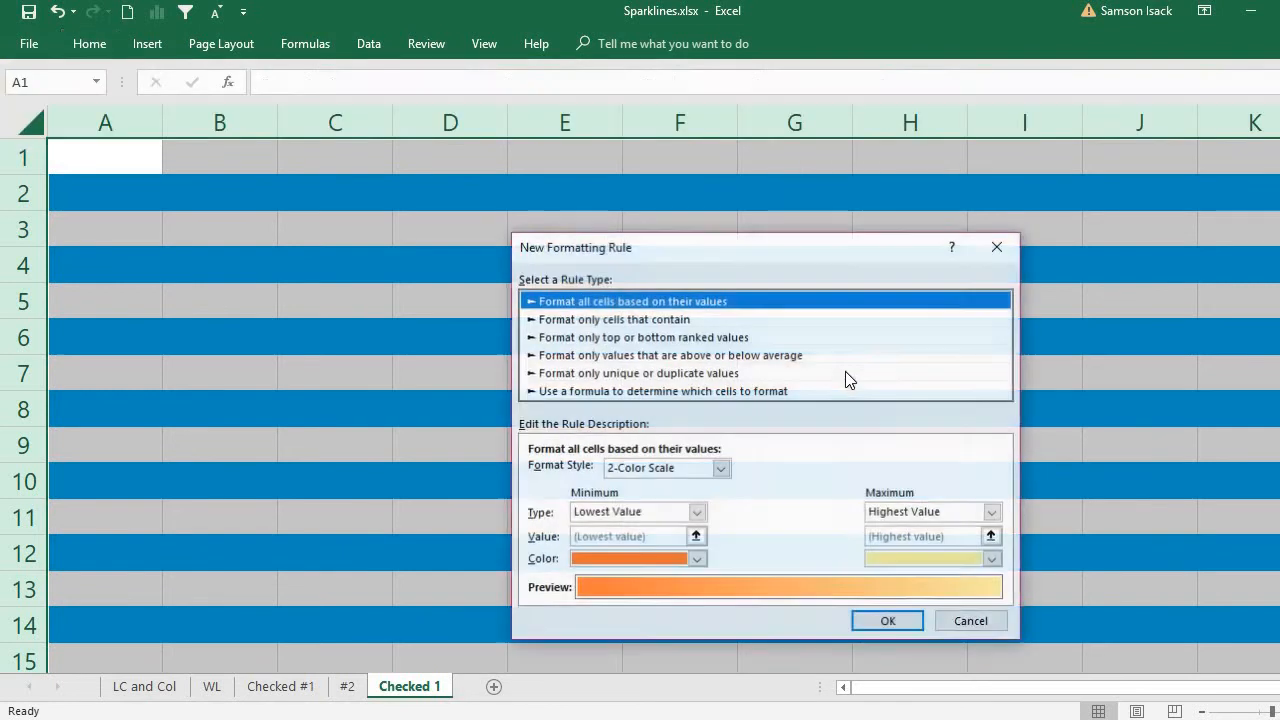
{"action": "left_click", "coordinate": [672, 391]}
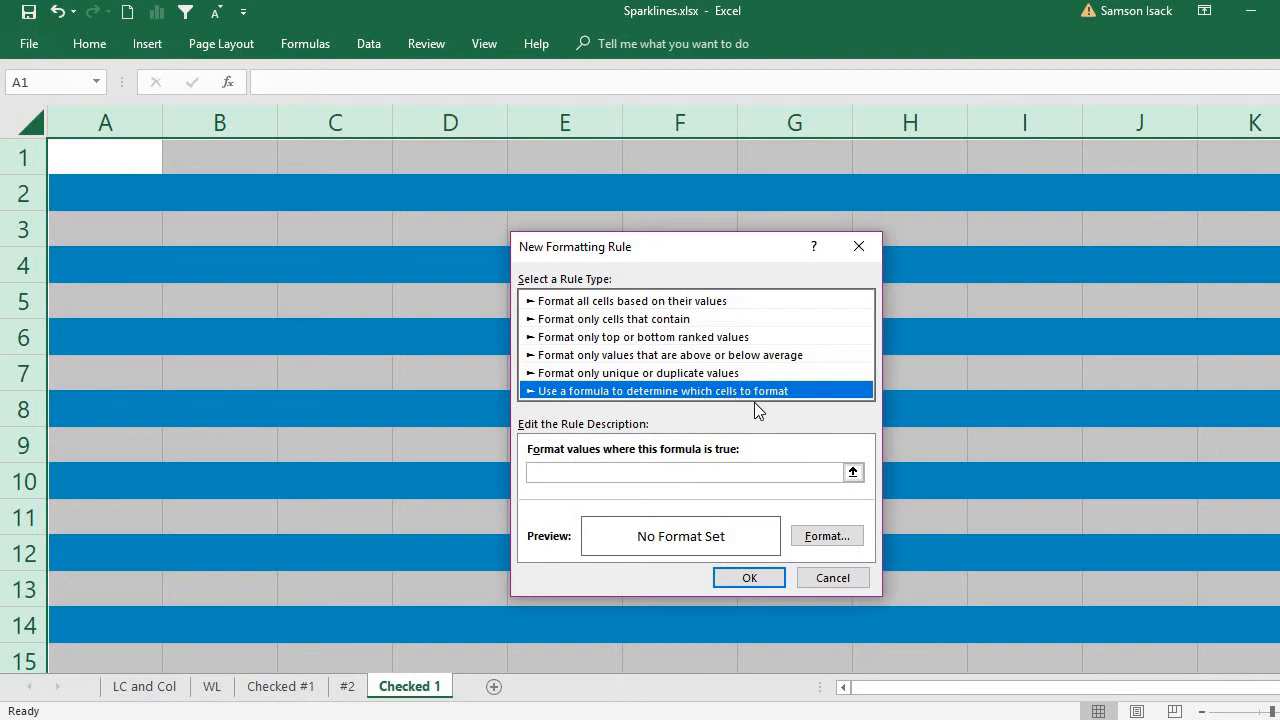
{"action": "left_click", "coordinate": [755, 472]}
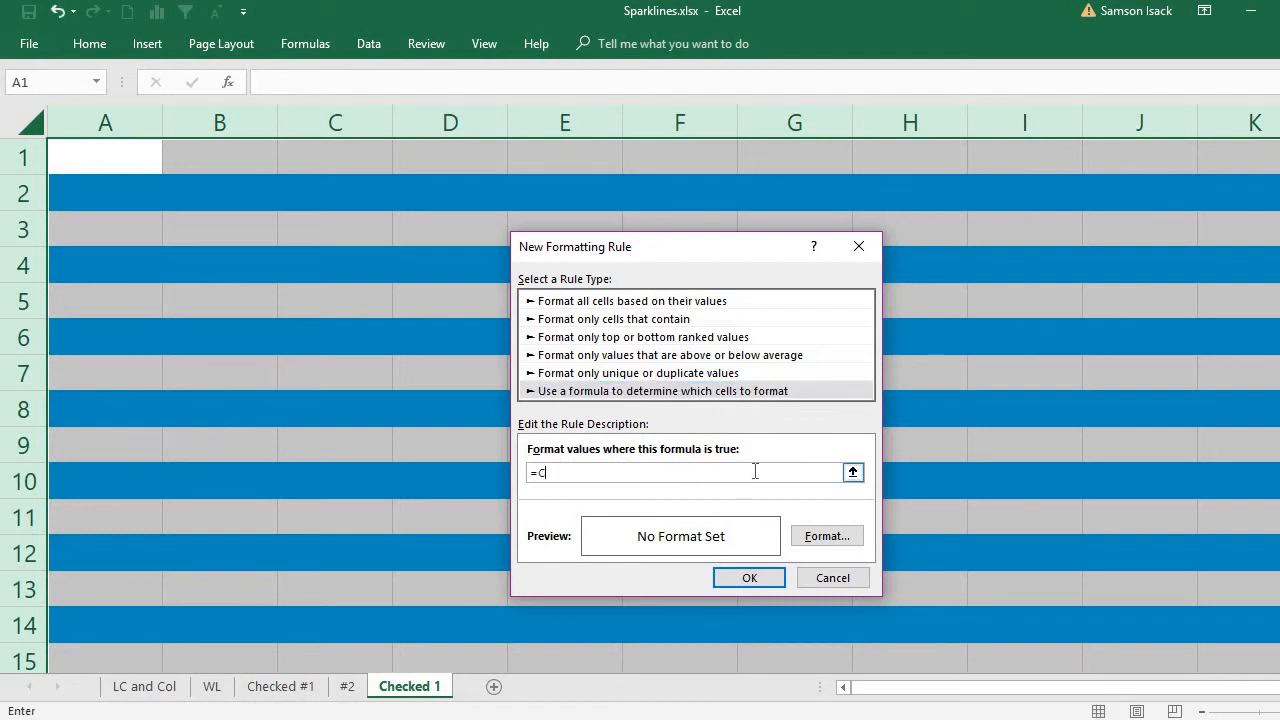
{"action": "type", "text": "=COLUMN("}
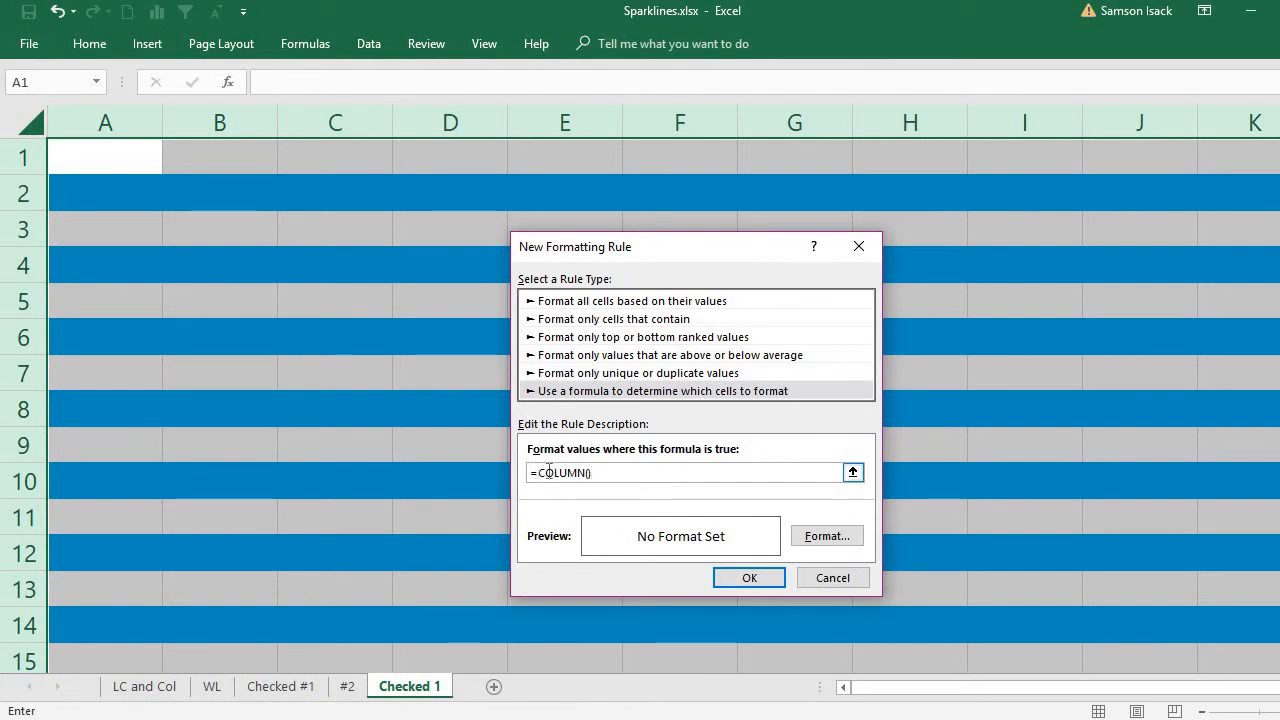
{"action": "type", "text": "ISEVEN"}
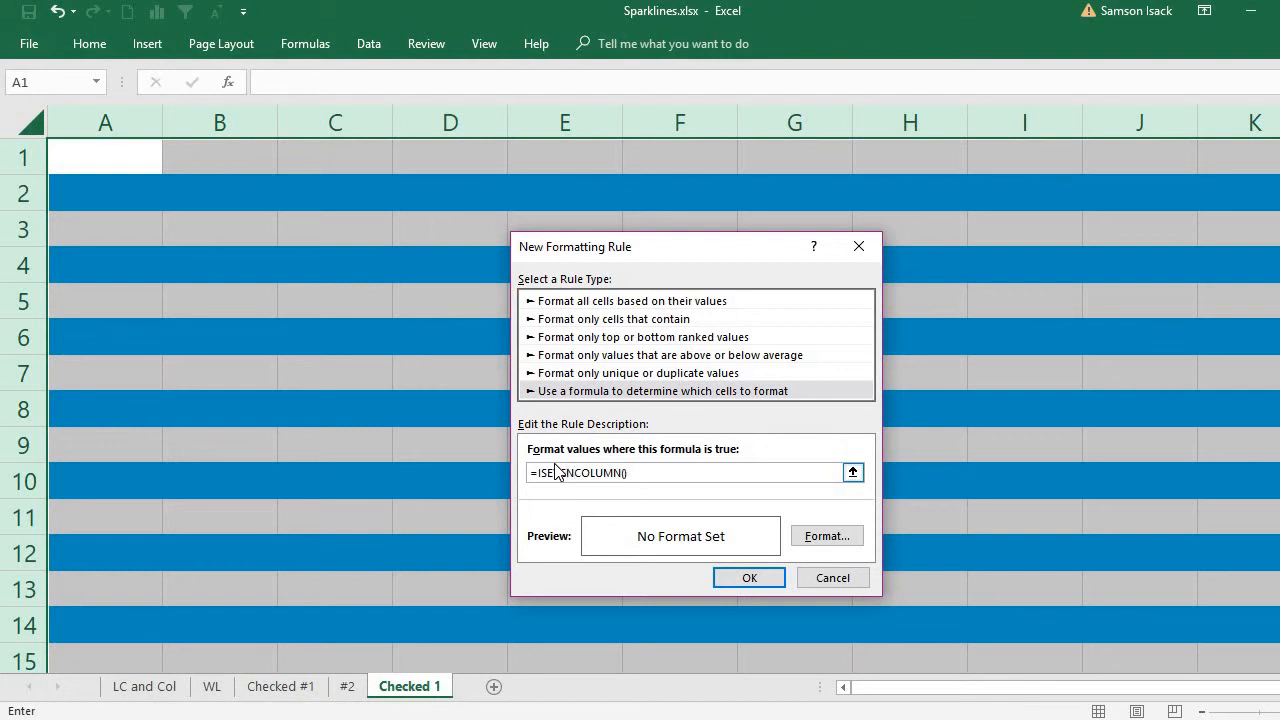
{"action": "type", "text": "("}
{"action": "left_click", "coordinate": [682, 471]}
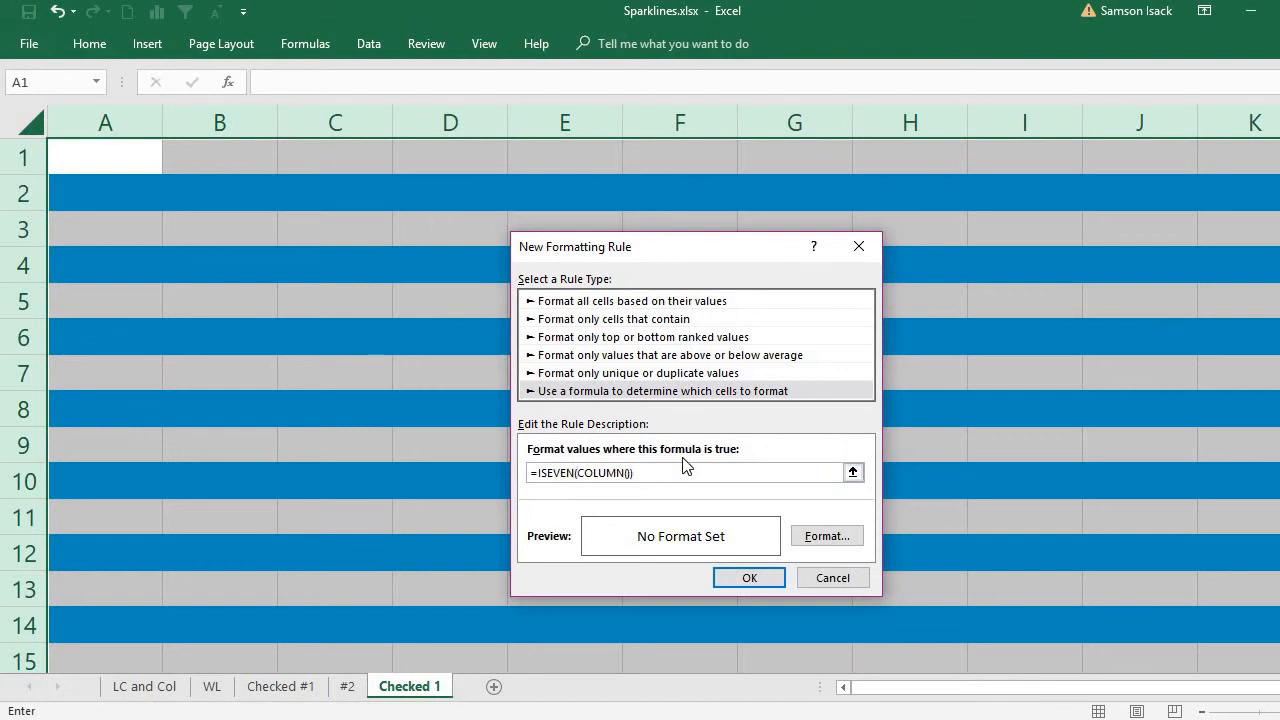
Apply the column rule with a light blue fill and check the formatting of columns B and D
{"action": "left_click", "coordinate": [857, 537]}
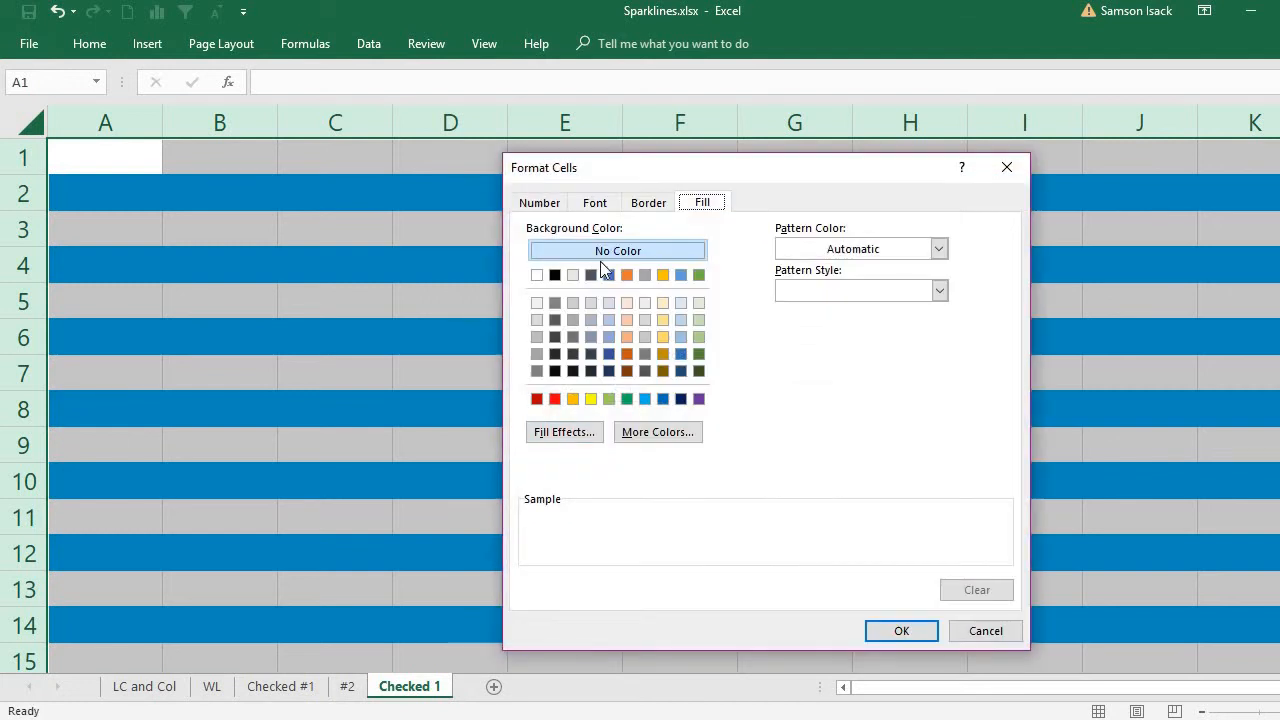
{"action": "left_click", "coordinate": [649, 399]}
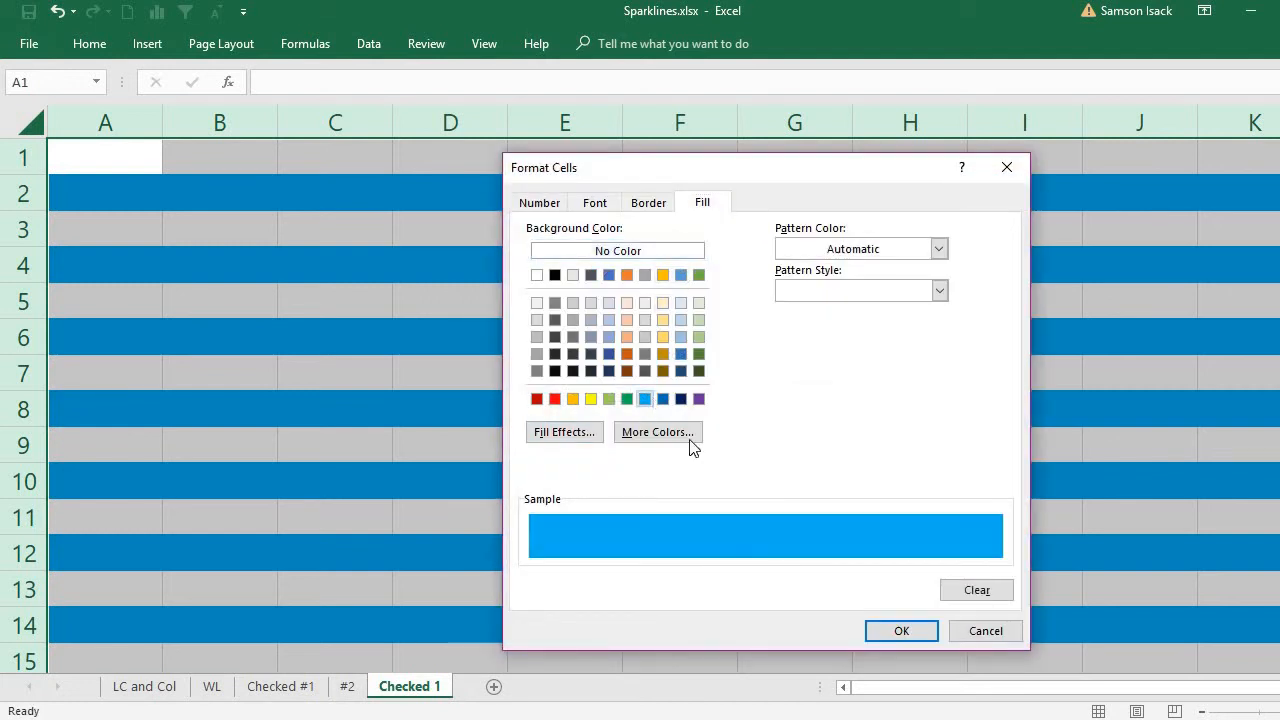
{"action": "left_click", "coordinate": [901, 631]}
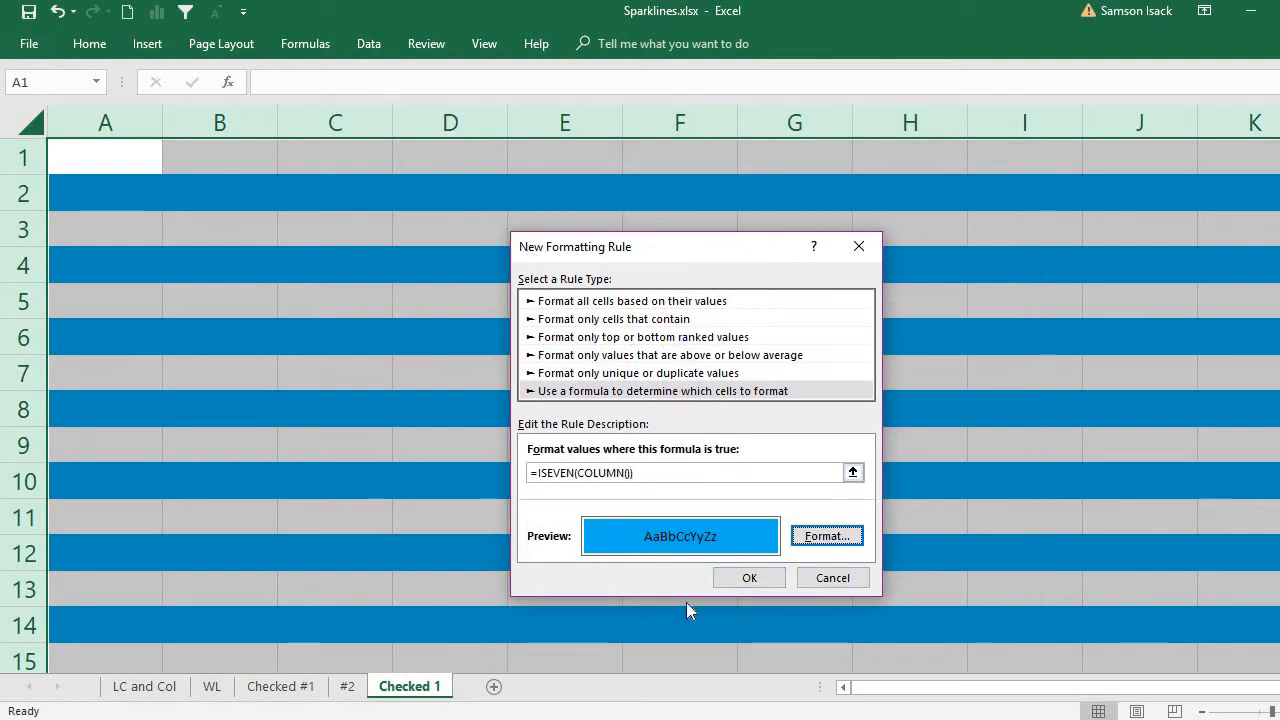
{"action": "left_click", "coordinate": [756, 584]}
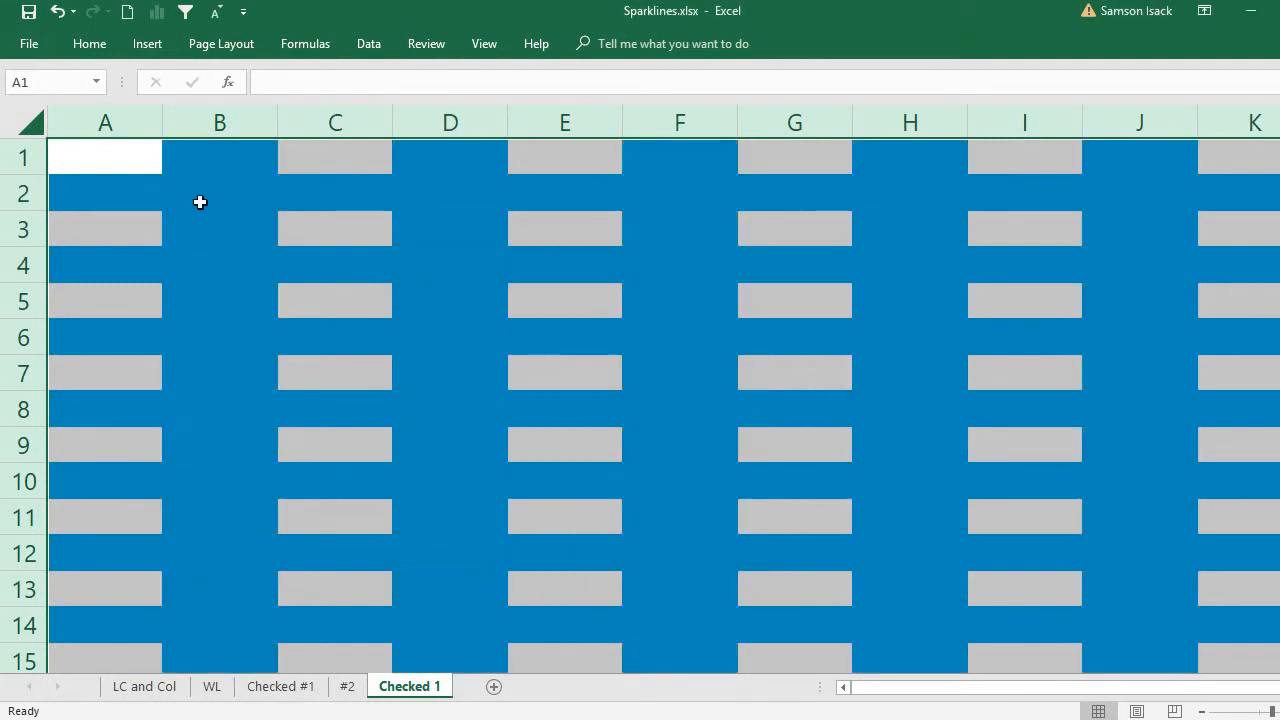
{"action": "left_click", "coordinate": [190, 160]}
{"action": "left_click", "coordinate": [134, 163]}
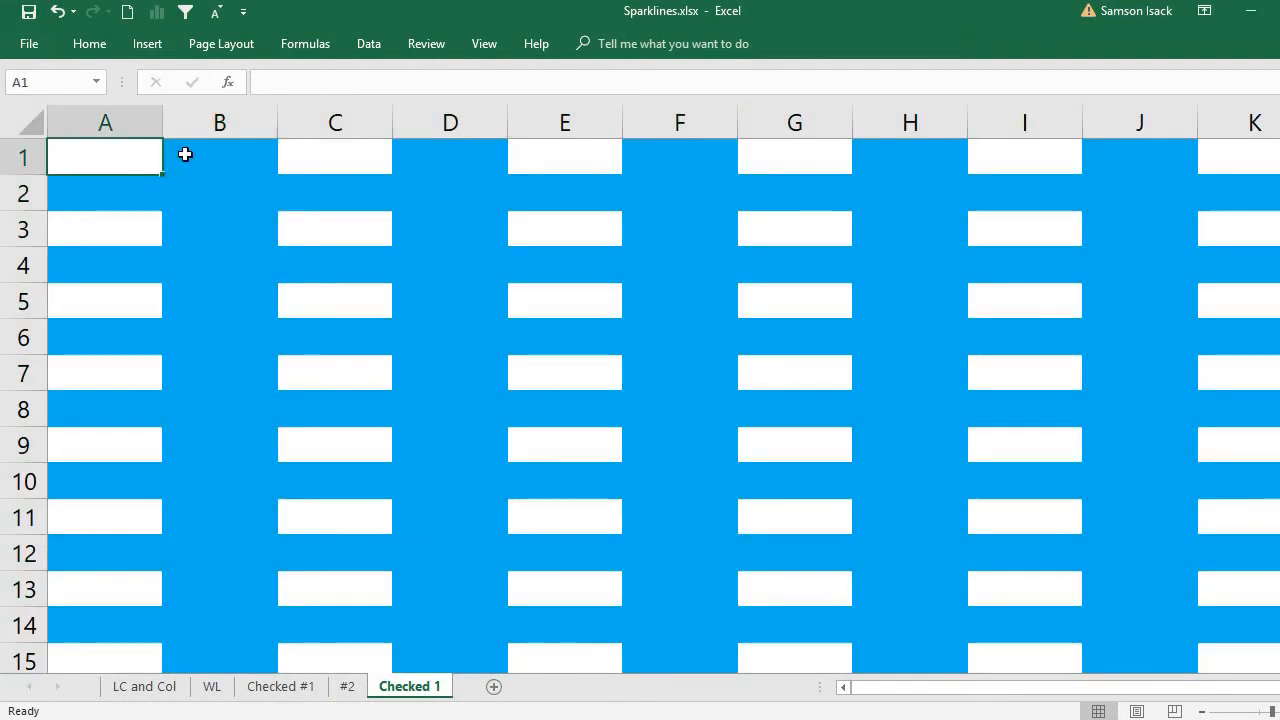
{"action": "left_click", "coordinate": [183, 157]}
{"action": "left_click", "coordinate": [207, 116]}
{"action": "left_click", "coordinate": [449, 122]}
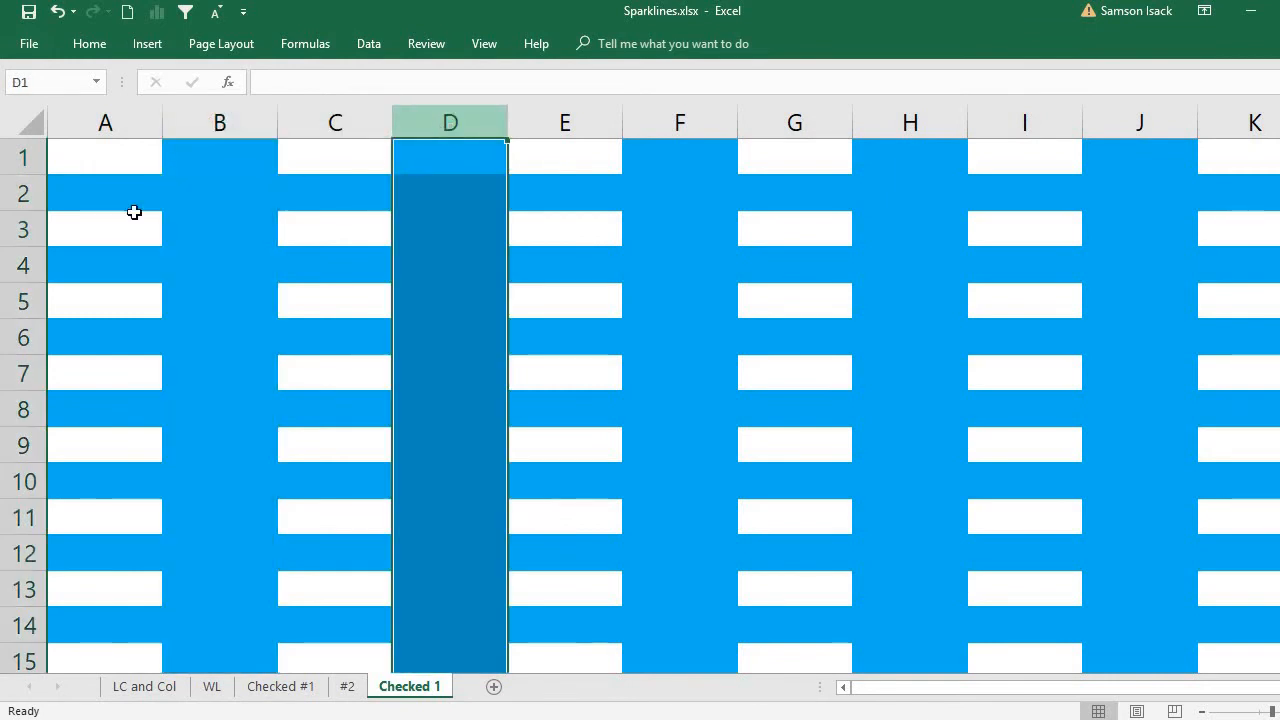
Make all rows of the sheet taller and all columns narrower, bringing the cells closer to square
{"action": "left_click", "coordinate": [26, 123]}
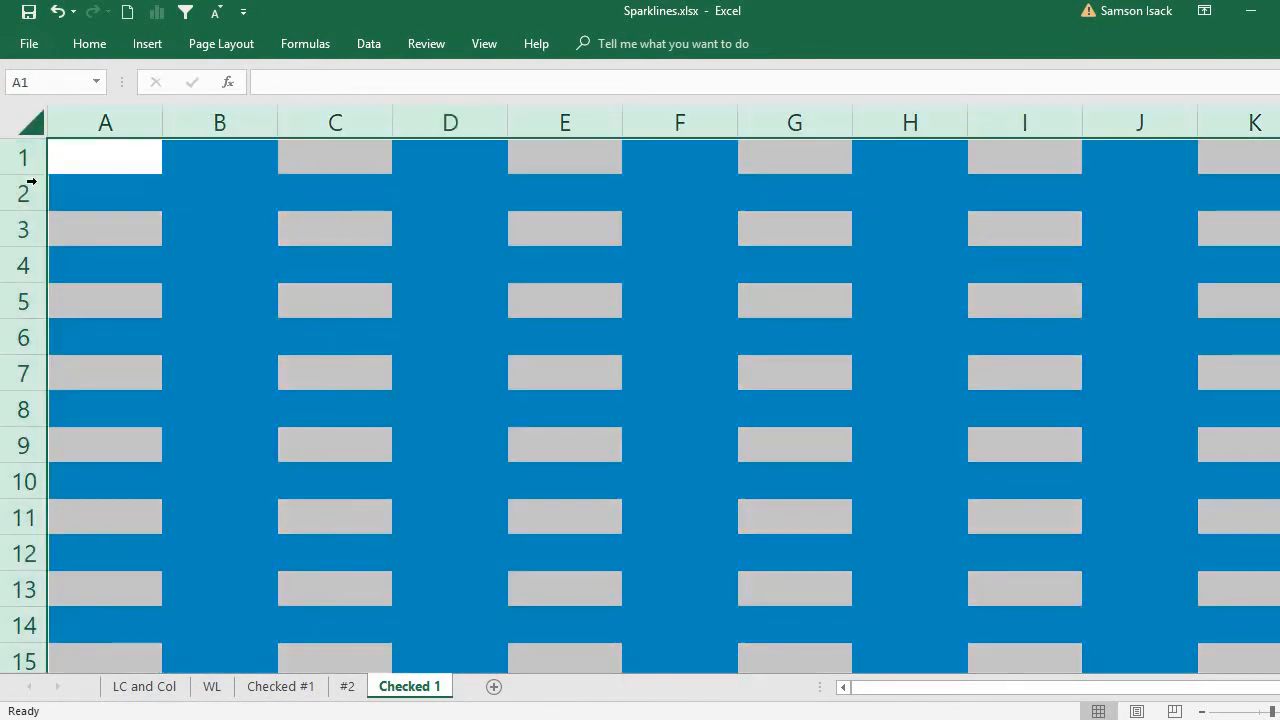
{"action": "left_click_drag", "start_coordinate": [38, 178], "coordinate": [37, 191]}
{"action": "left_click_drag", "start_coordinate": [157, 120], "coordinate": [132, 131]}
{"action": "left_click", "coordinate": [312, 406]}
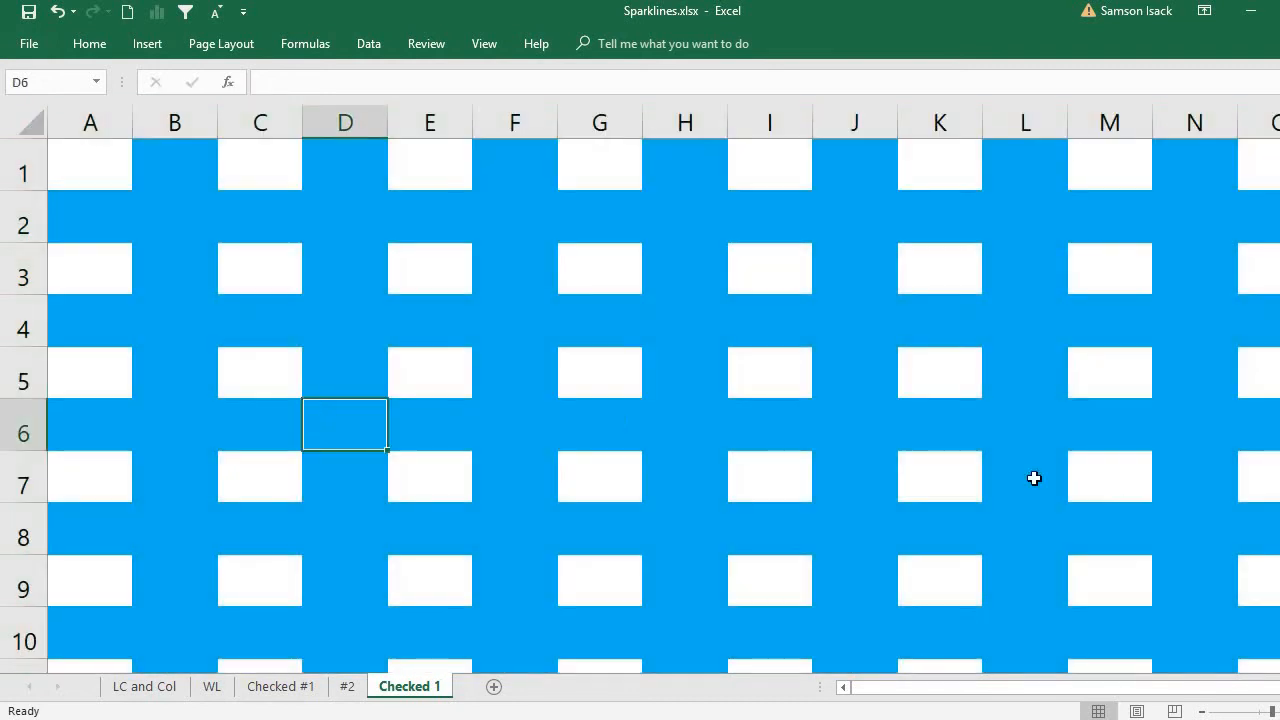
{"action": "left_click", "coordinate": [650, 424]}
{"action": "left_click", "coordinate": [342, 468]}
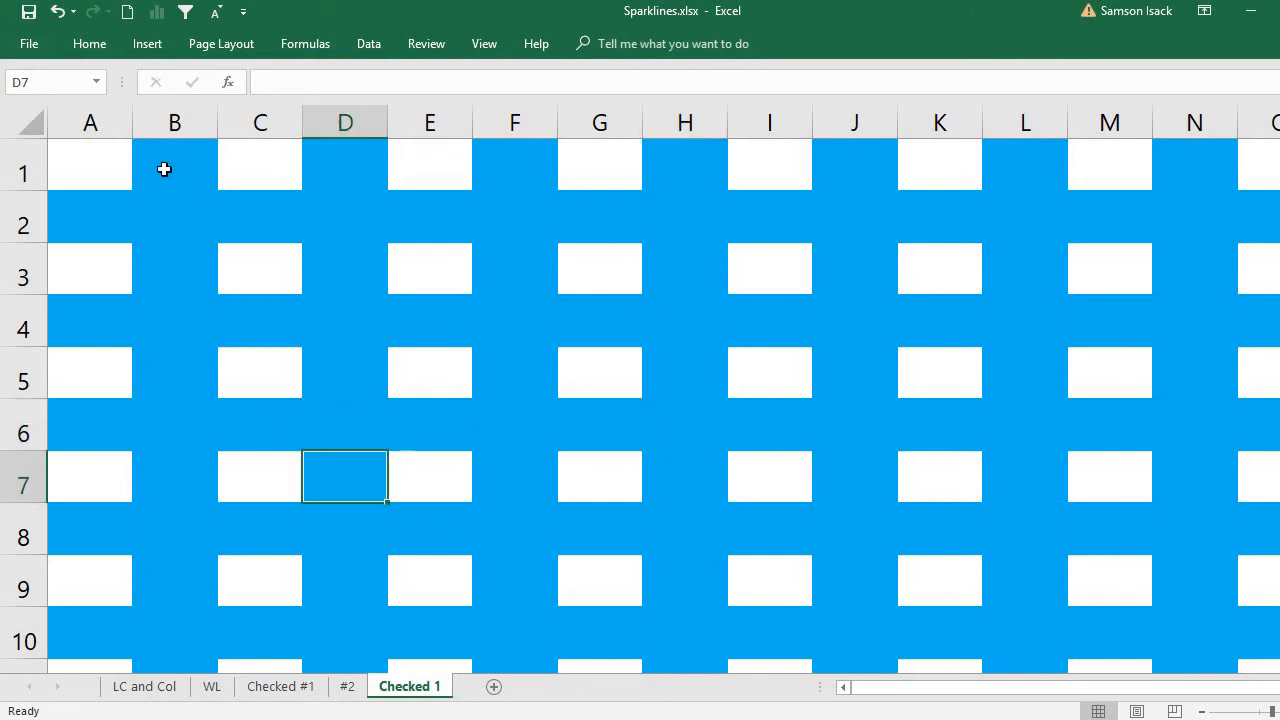
{"action": "left_click", "coordinate": [92, 175]}
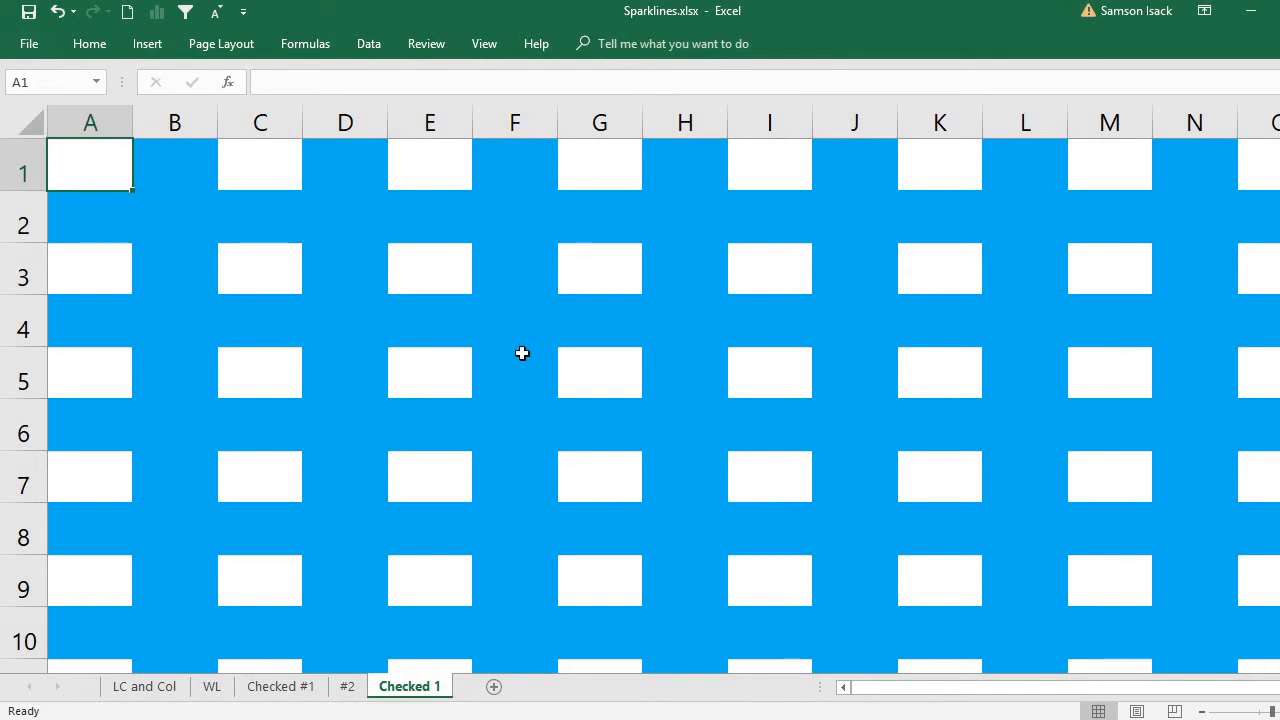
Review the red checkerboard on the #2 sheet and add a new worksheet after Checked 1
{"action": "left_click", "coordinate": [352, 697]}
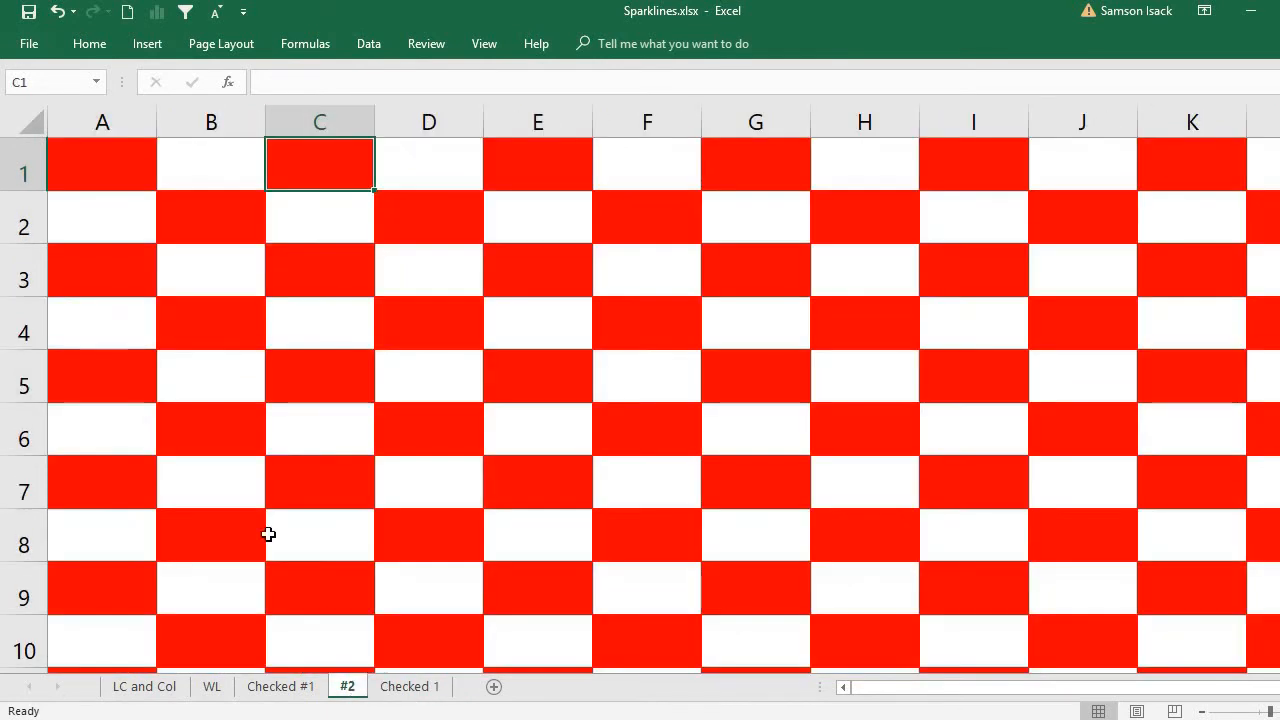
{"action": "left_click", "coordinate": [113, 171]}
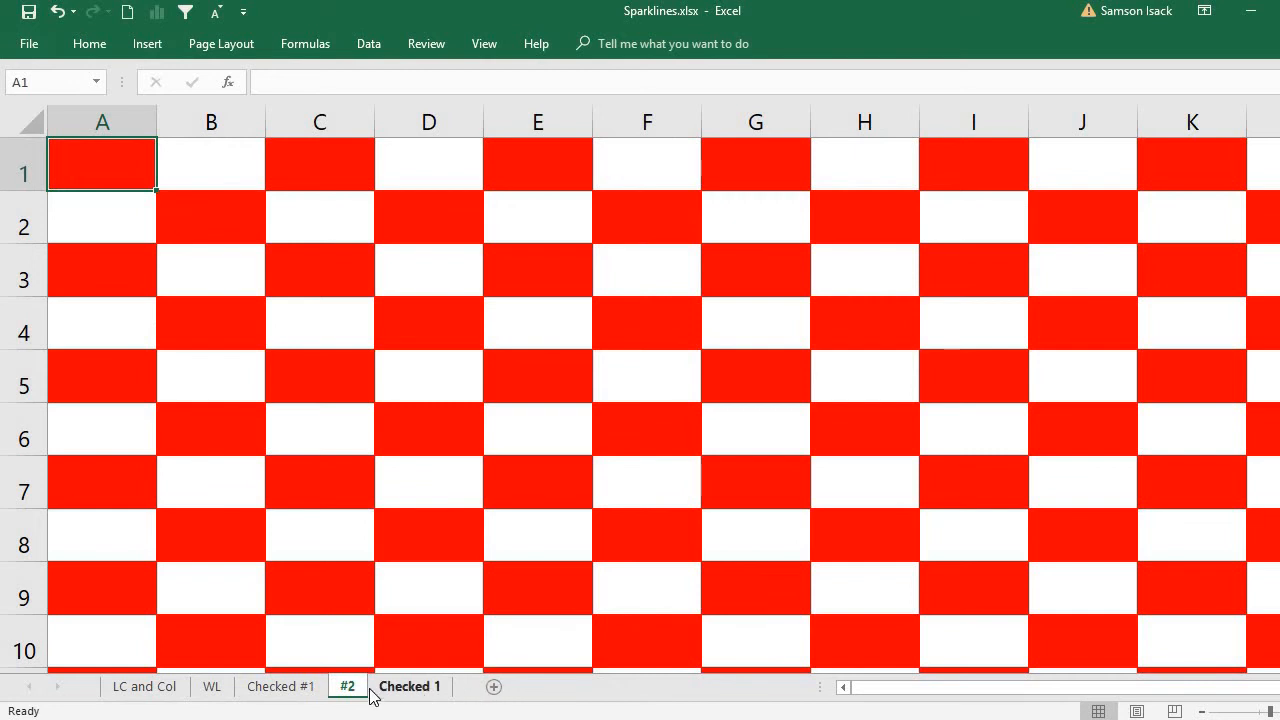
{"action": "left_click", "coordinate": [497, 690]}
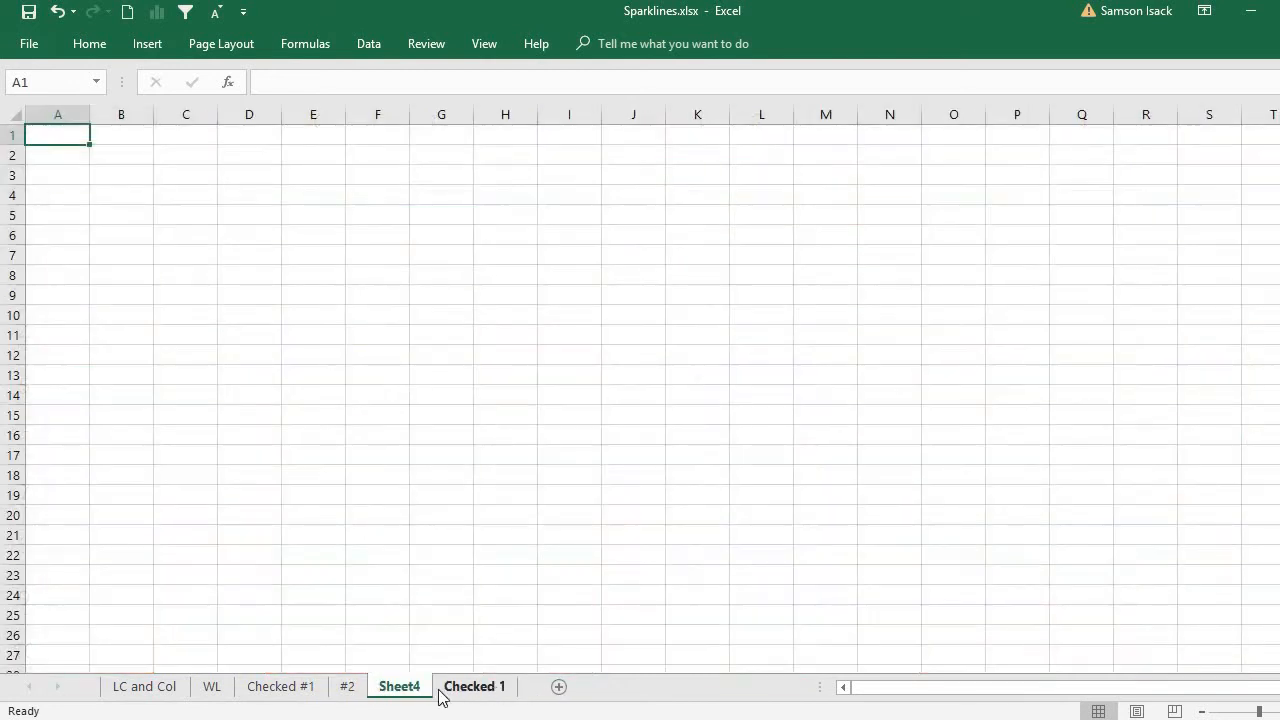
{"action": "mouse_move", "coordinate": [411, 694]}
{"action": "left_mouse_down"}
{"action": "mouse_move", "coordinate": [560, 705]}
{"action": "mouse_move", "coordinate": [497, 697]}
{"action": "left_mouse_up"}
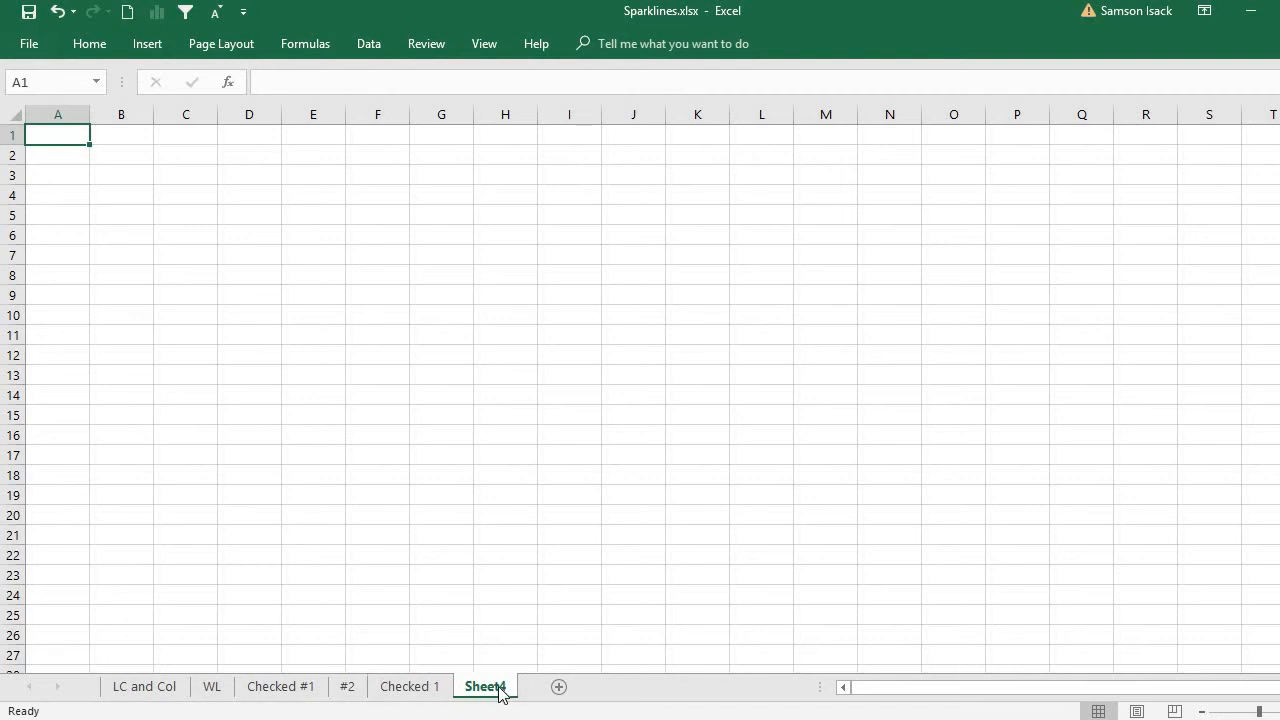
Rename the new worksheet as CHECKED #2 and select its cell A1
{"action": "double_click", "coordinate": [500, 688]}
{"action": "type", "text": "c"}
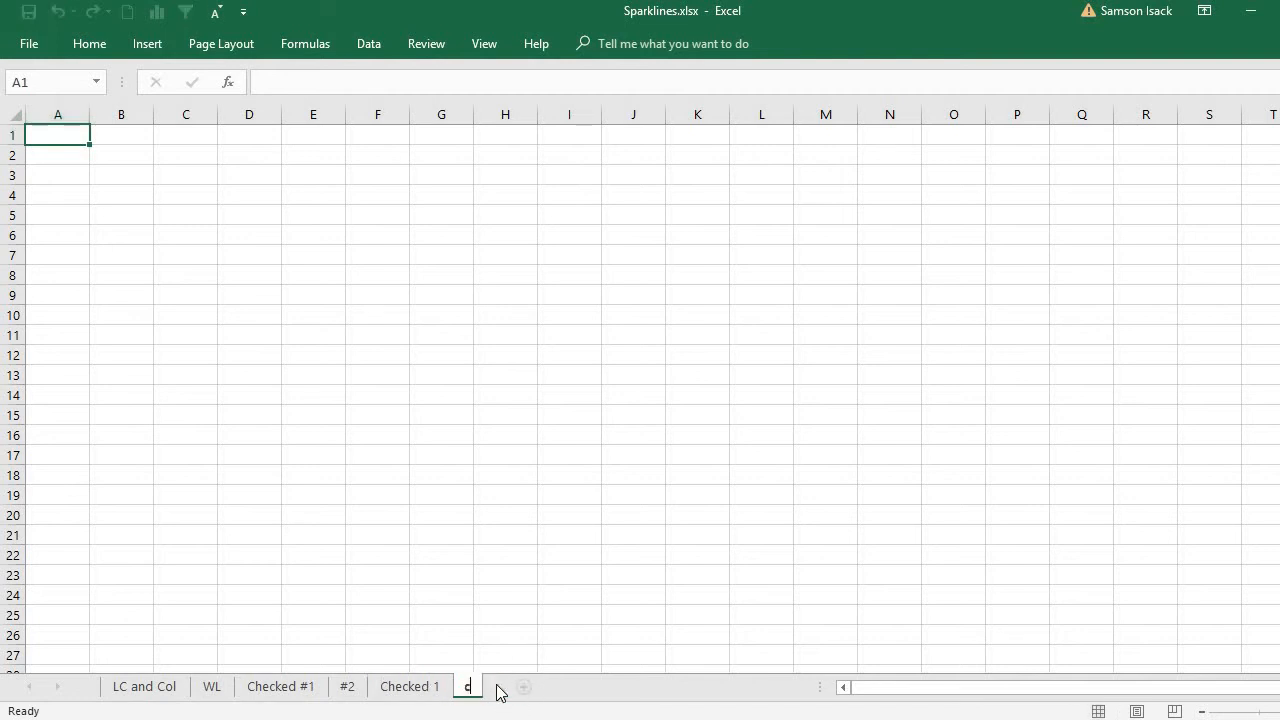
{"action": "type", "text": "HECKED"}
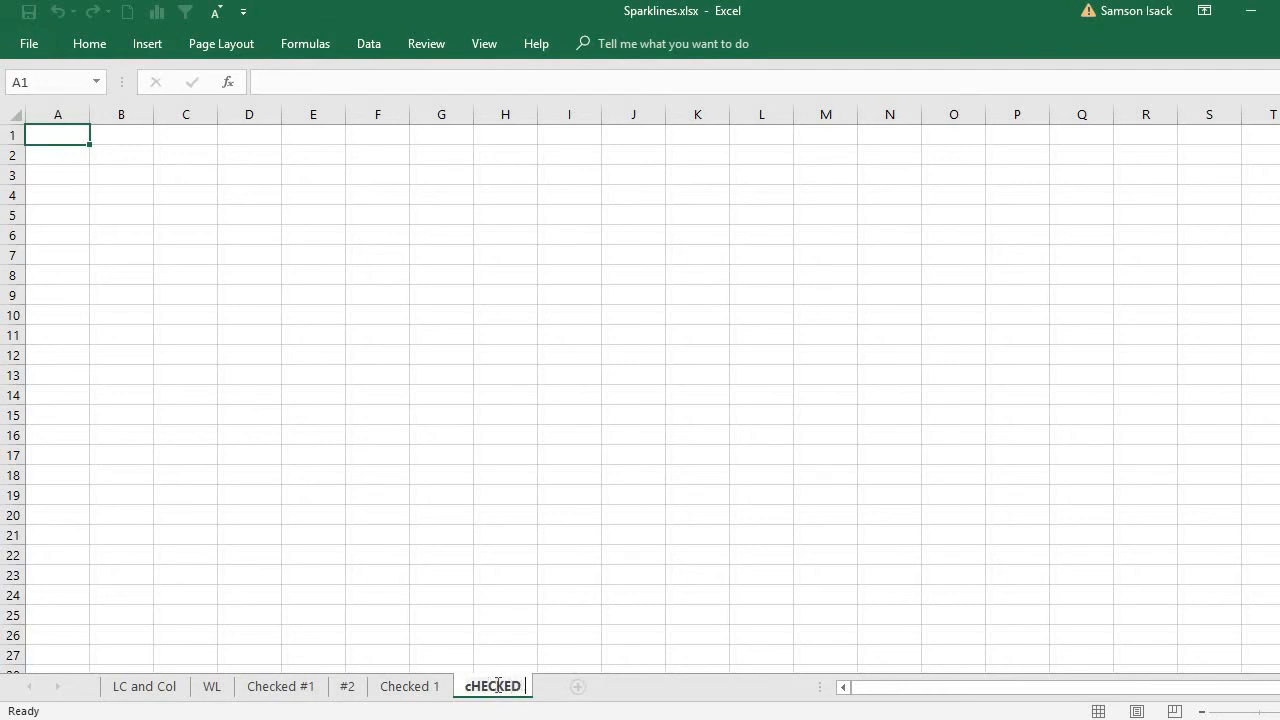
{"action": "type", "text": " #2"}
{"action": "key", "text": "BackSpace"}
{"action": "type", "text": "C"}
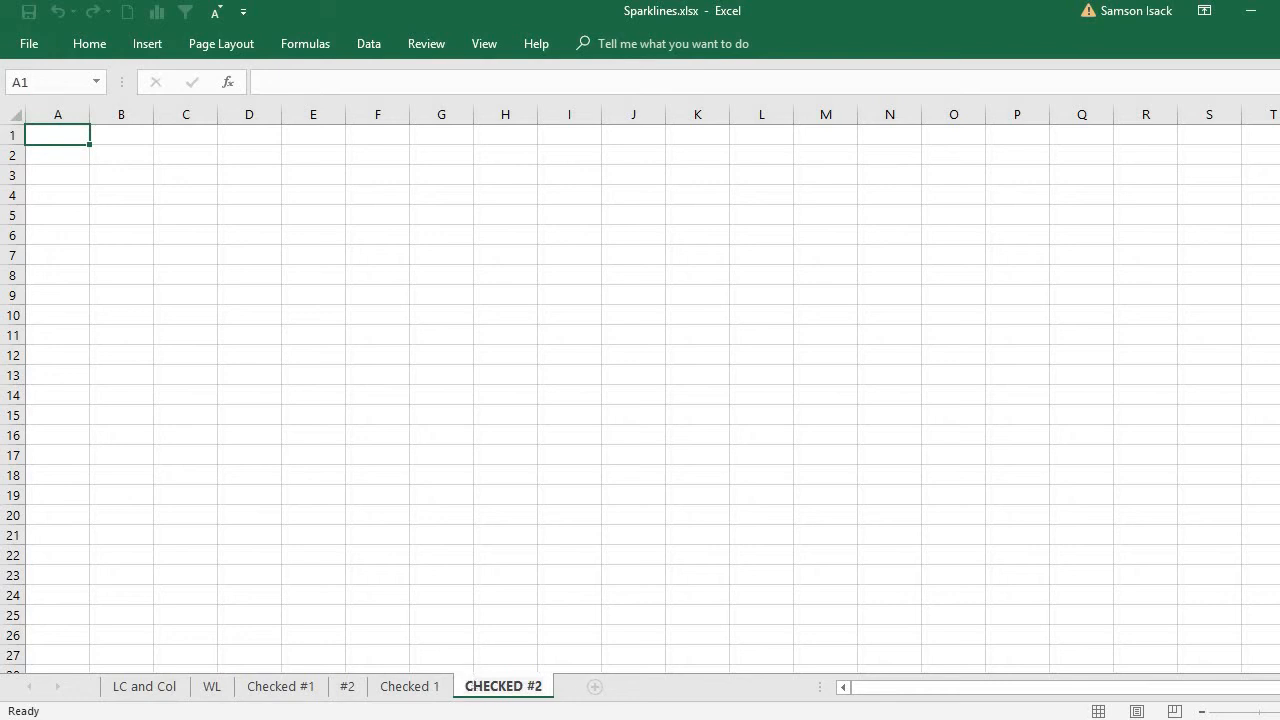
{"action": "key", "text": "Return"}
{"action": "left_click", "coordinate": [75, 131]}
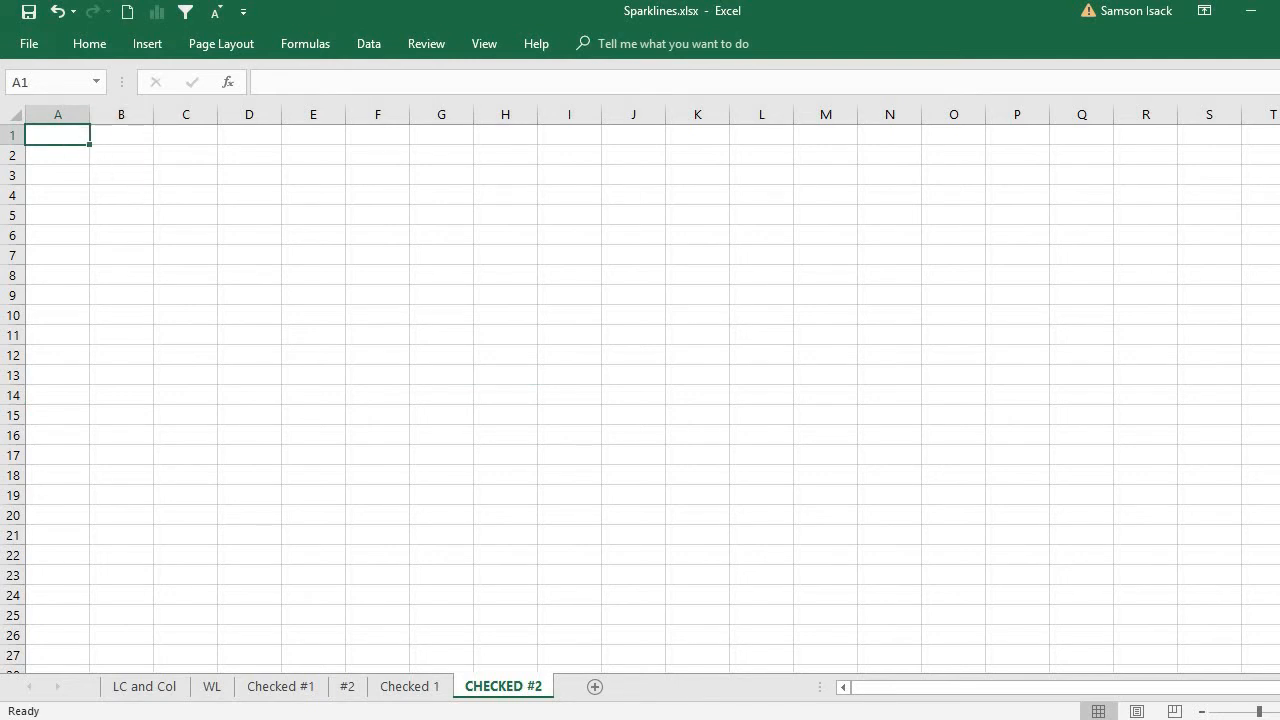
{"action": "scroll", "coordinate": [640, 390], "scroll_direction": "up", "scroll_amount": 5}
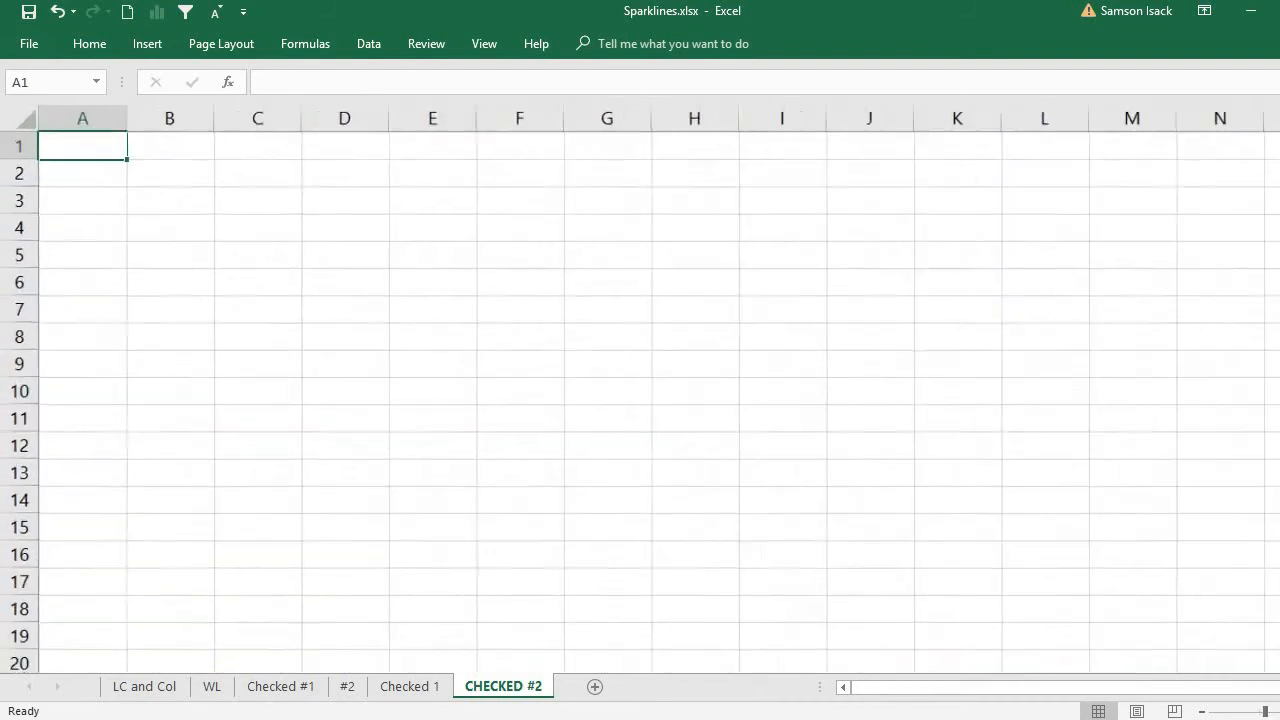
Enter the formula =ROW()+COLUMN() in cell A1
{"action": "left_click", "coordinate": [1279, 711]}
{"action": "left_click", "coordinate": [1279, 711]}
{"action": "left_click", "coordinate": [1279, 711]}
{"action": "left_click", "coordinate": [1279, 711]}
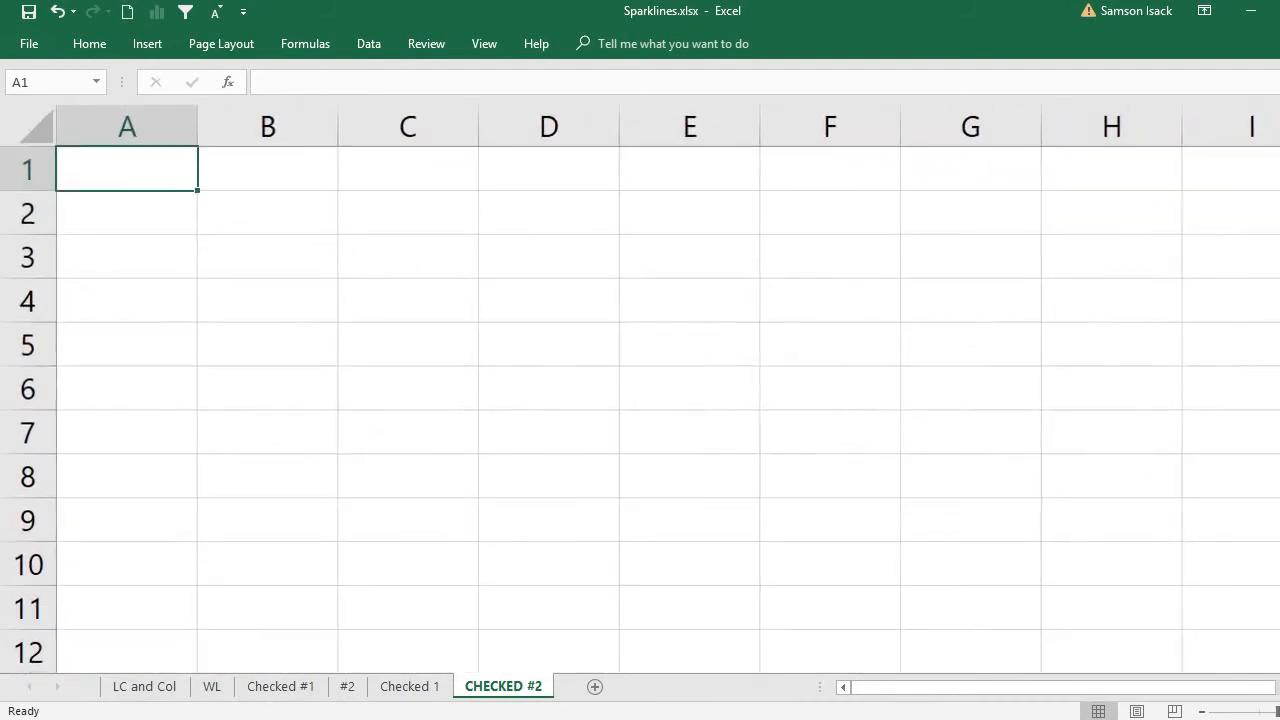
{"action": "left_click", "coordinate": [1202, 711]}
{"action": "left_click", "coordinate": [1202, 711]}
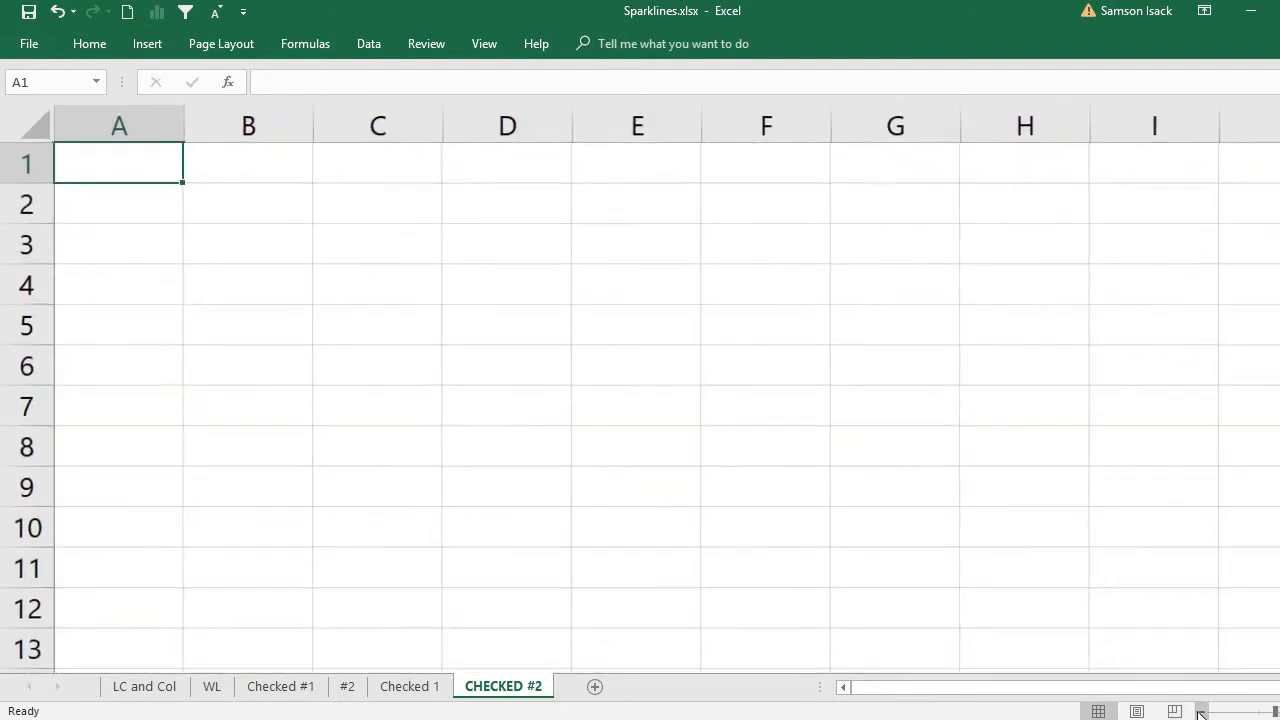
{"action": "left_click", "coordinate": [1202, 711]}
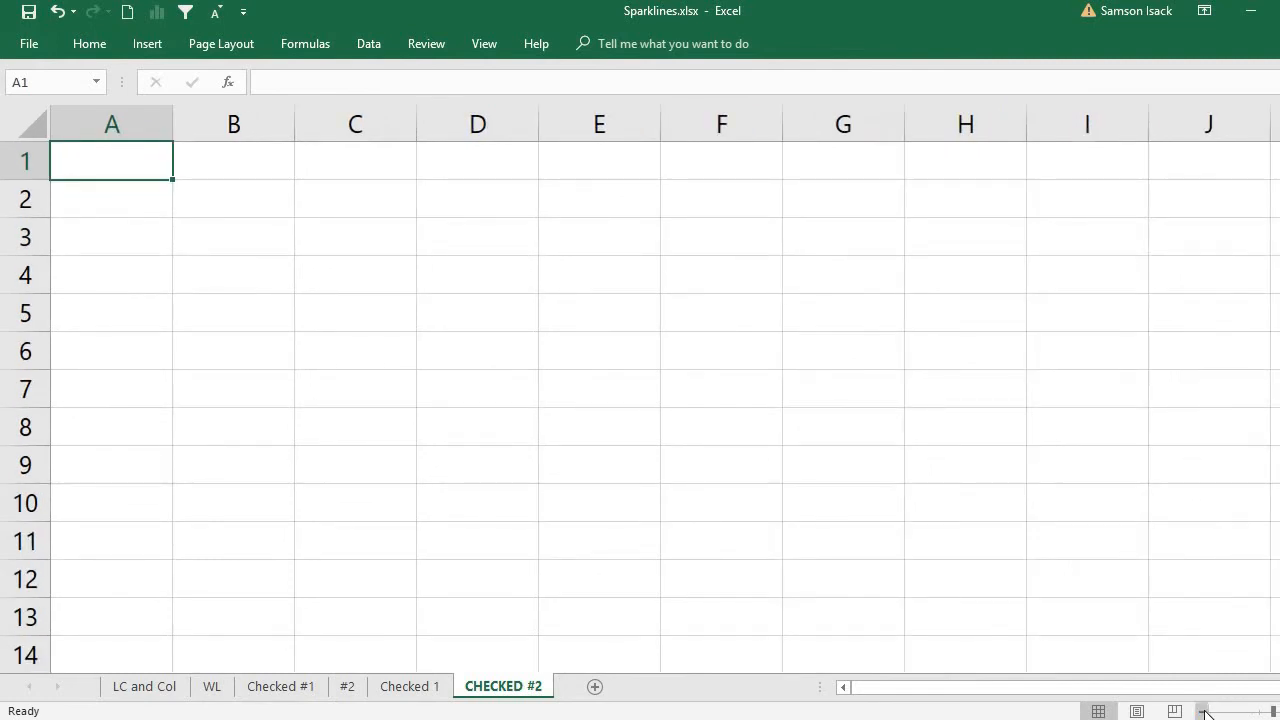
{"action": "left_click", "coordinate": [1203, 711]}
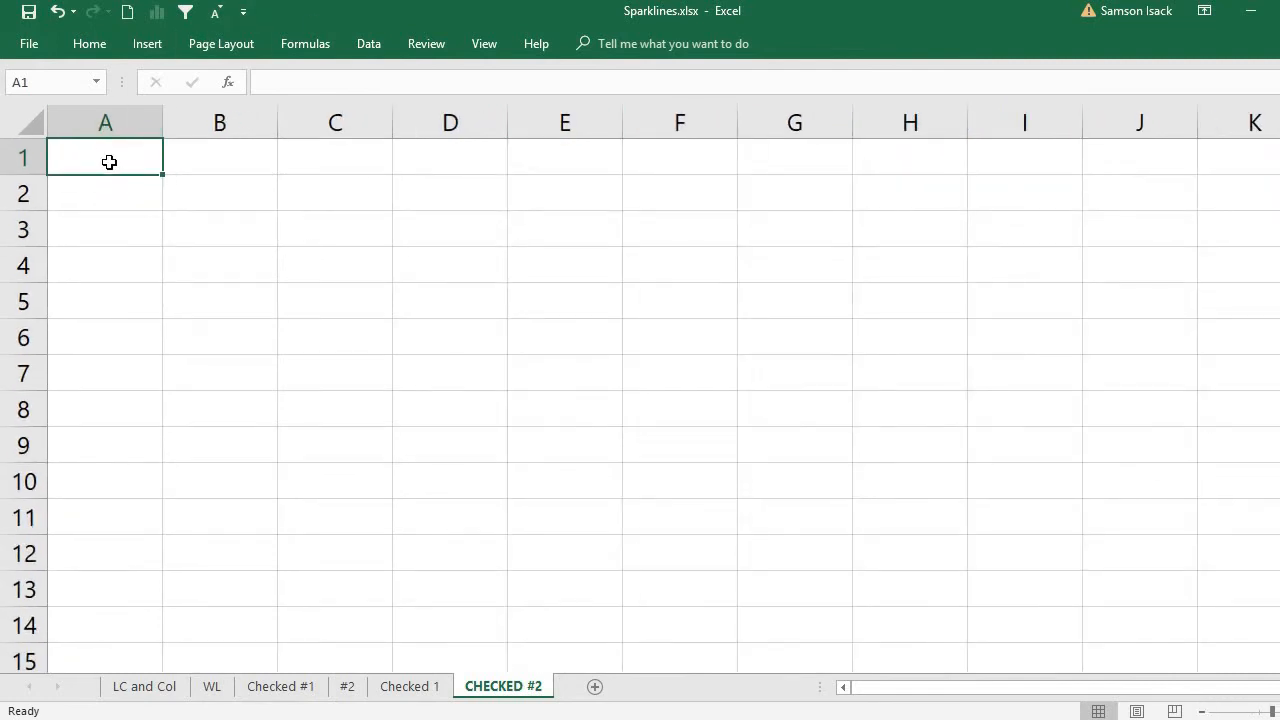
{"action": "type", "text": "="}
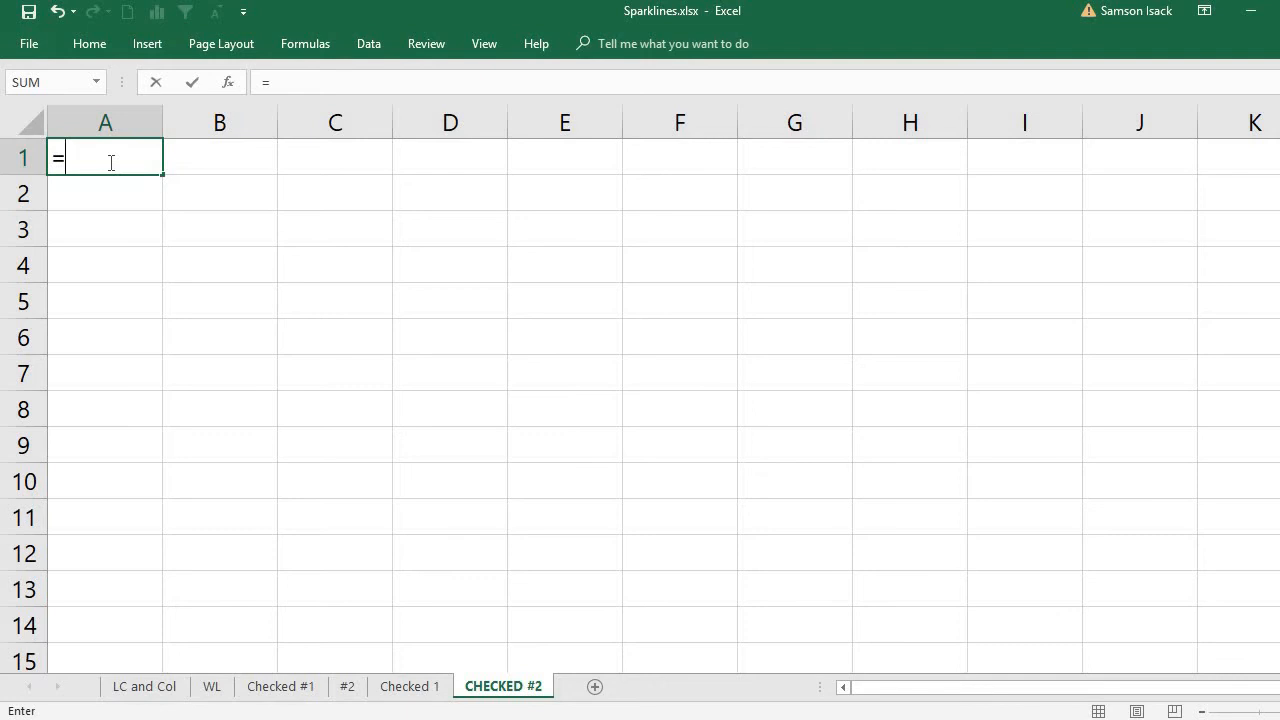
{"action": "type", "text": "ROW"}
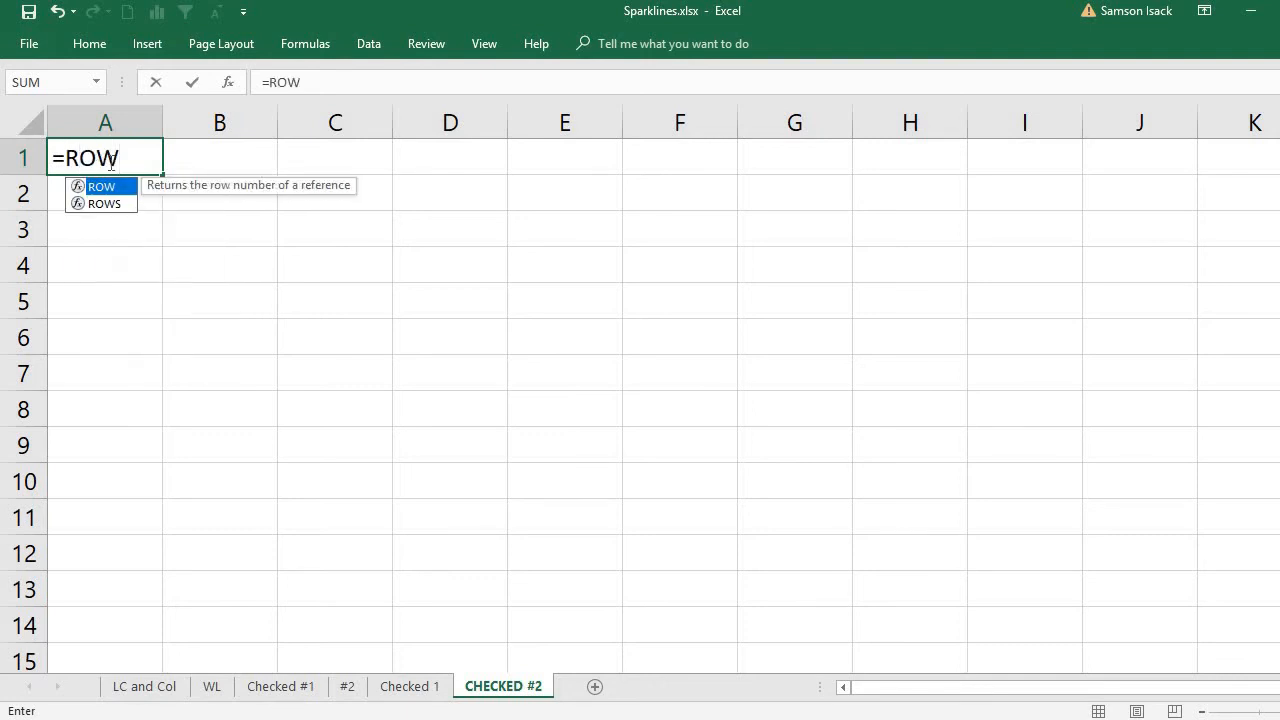
{"action": "type", "text": "()"}
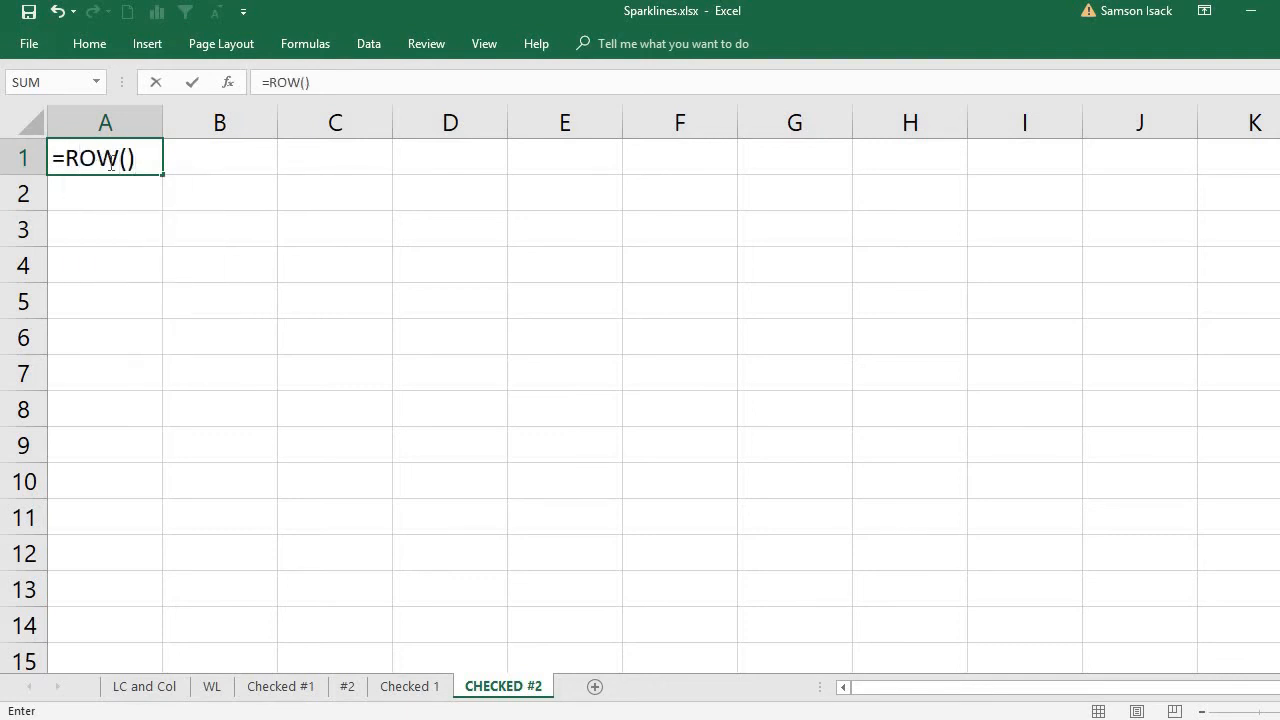
{"action": "type", "text": "+COL"}
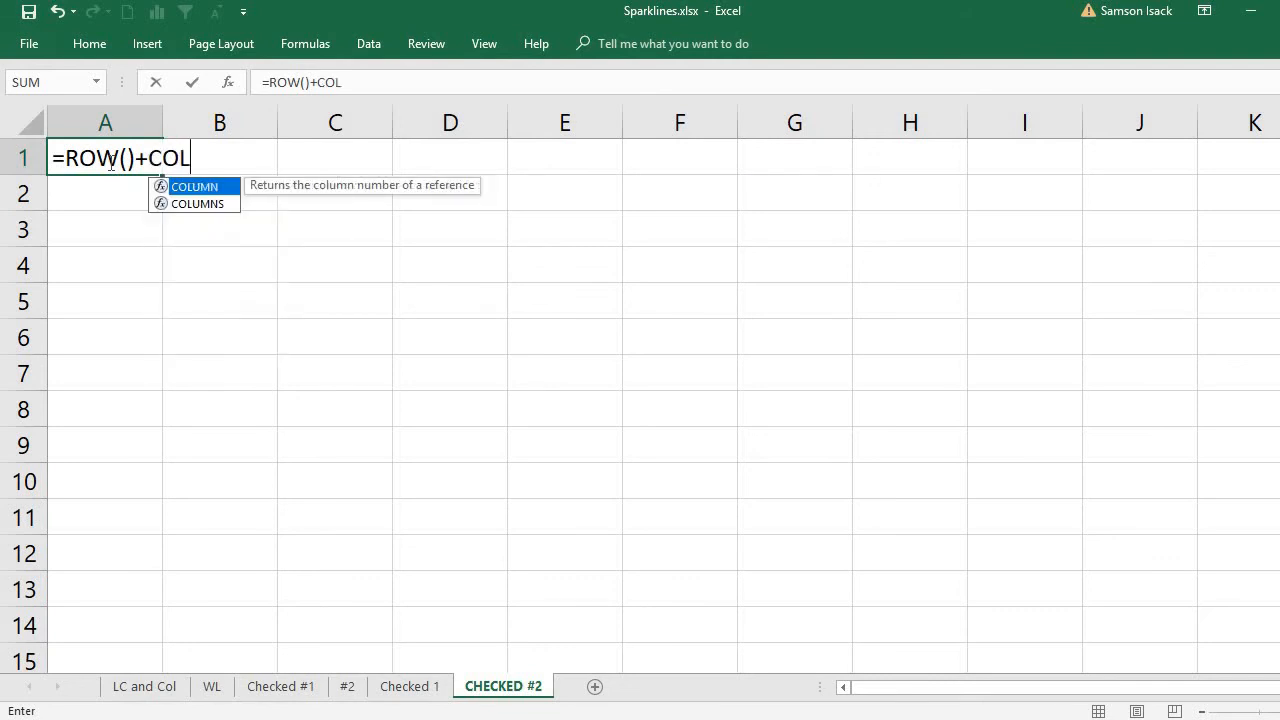
{"action": "type", "text": "UMN"}
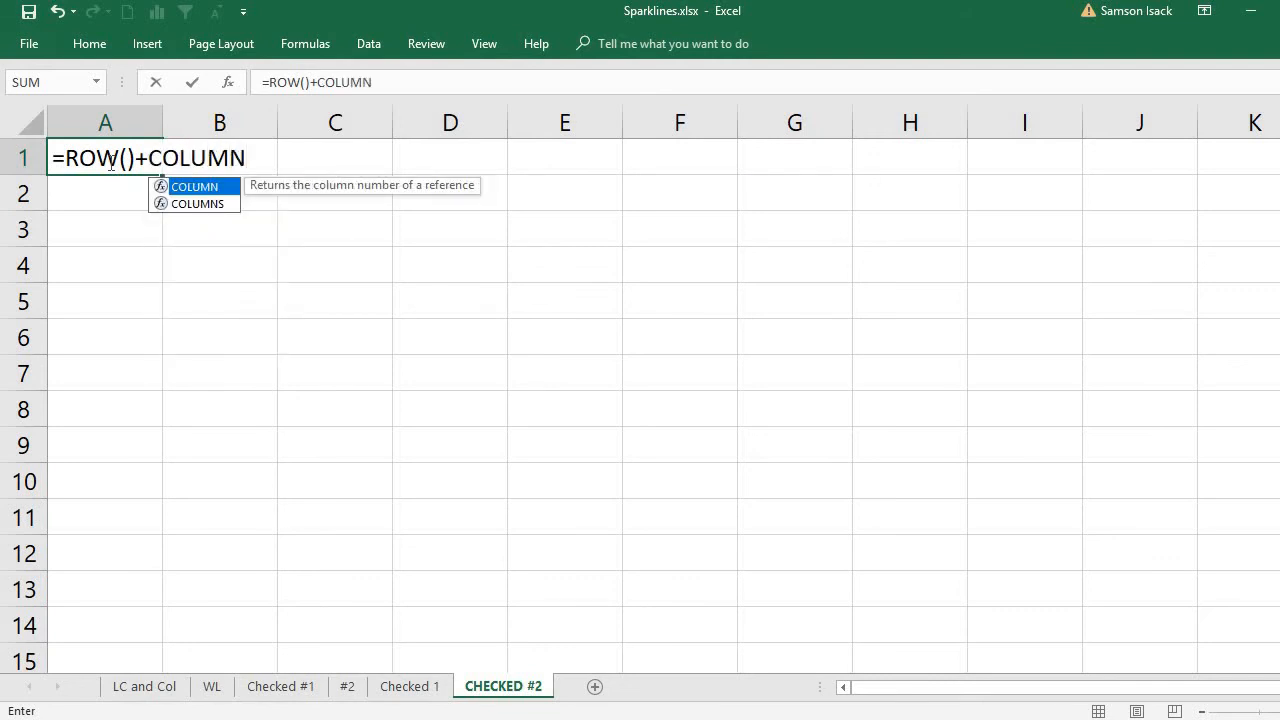
{"action": "type", "text": "()"}
{"action": "key", "text": "Return"}
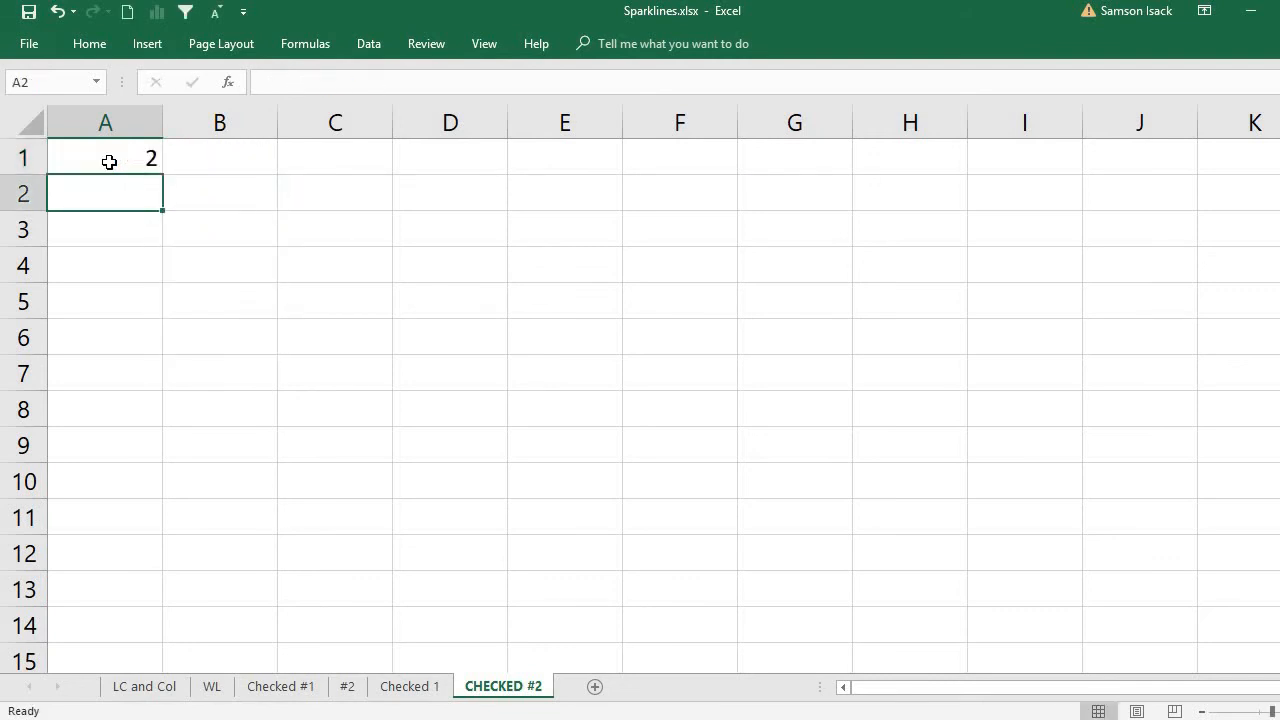
Fill the formula from A1 across row 1 through column S
{"action": "left_click", "coordinate": [109, 160]}
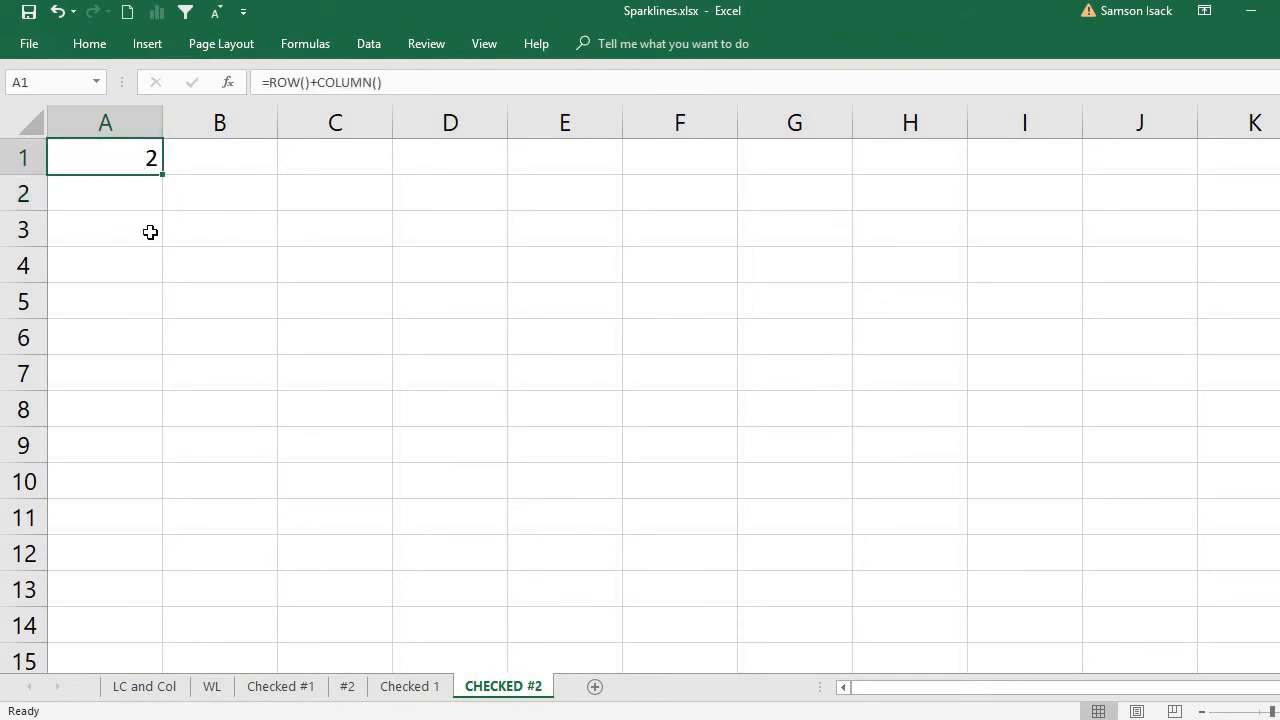
{"action": "left_click", "coordinate": [167, 173]}
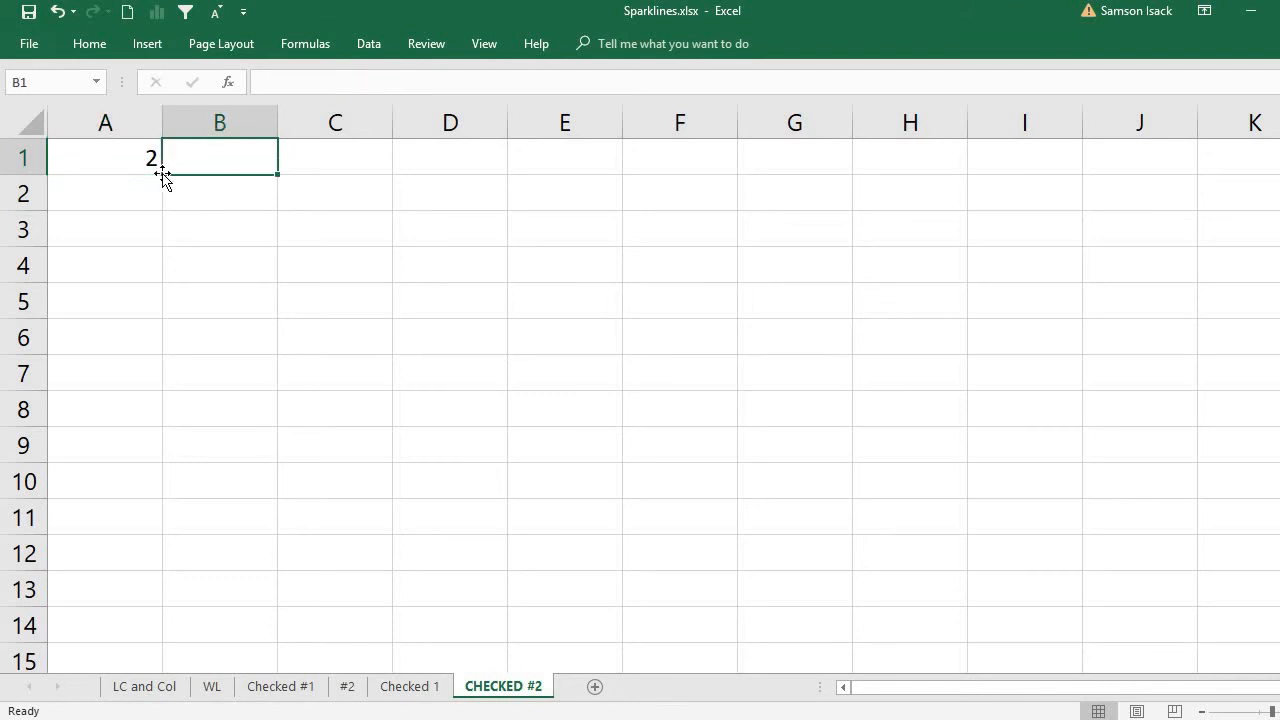
{"action": "left_click", "coordinate": [153, 169]}
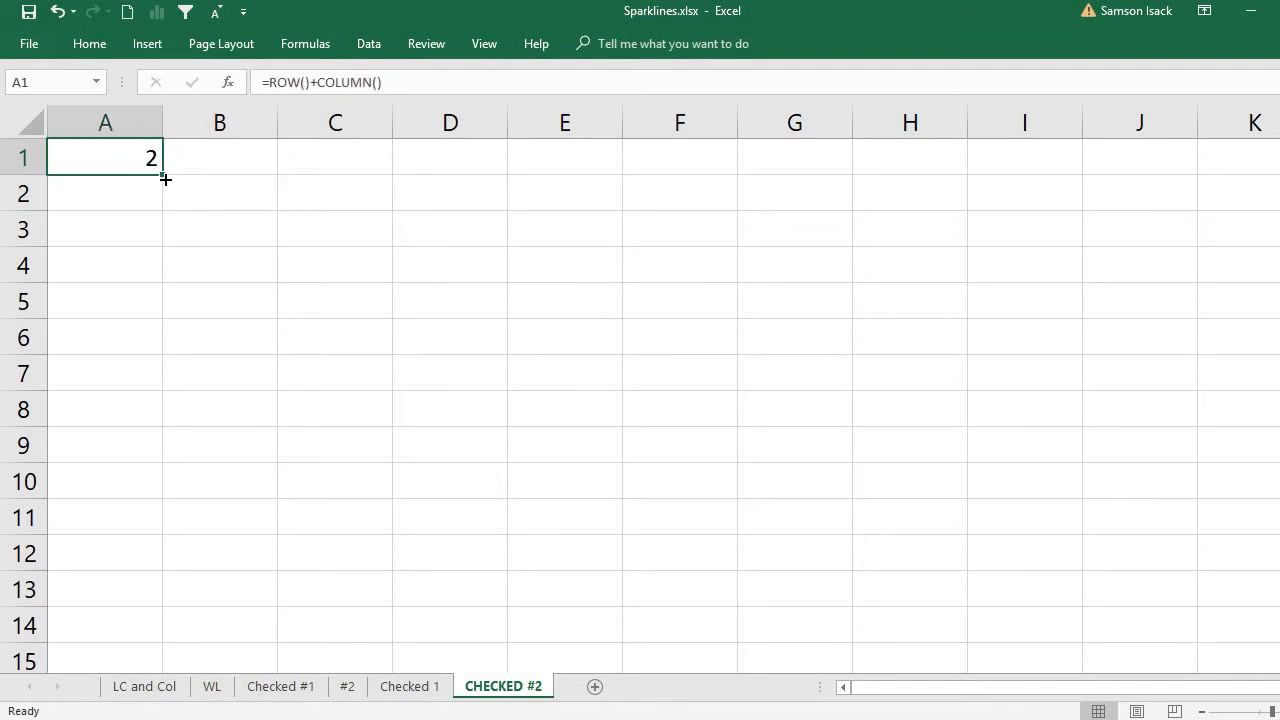
{"action": "left_click_drag", "start_coordinate": [198, 175], "coordinate": [234, 163]}
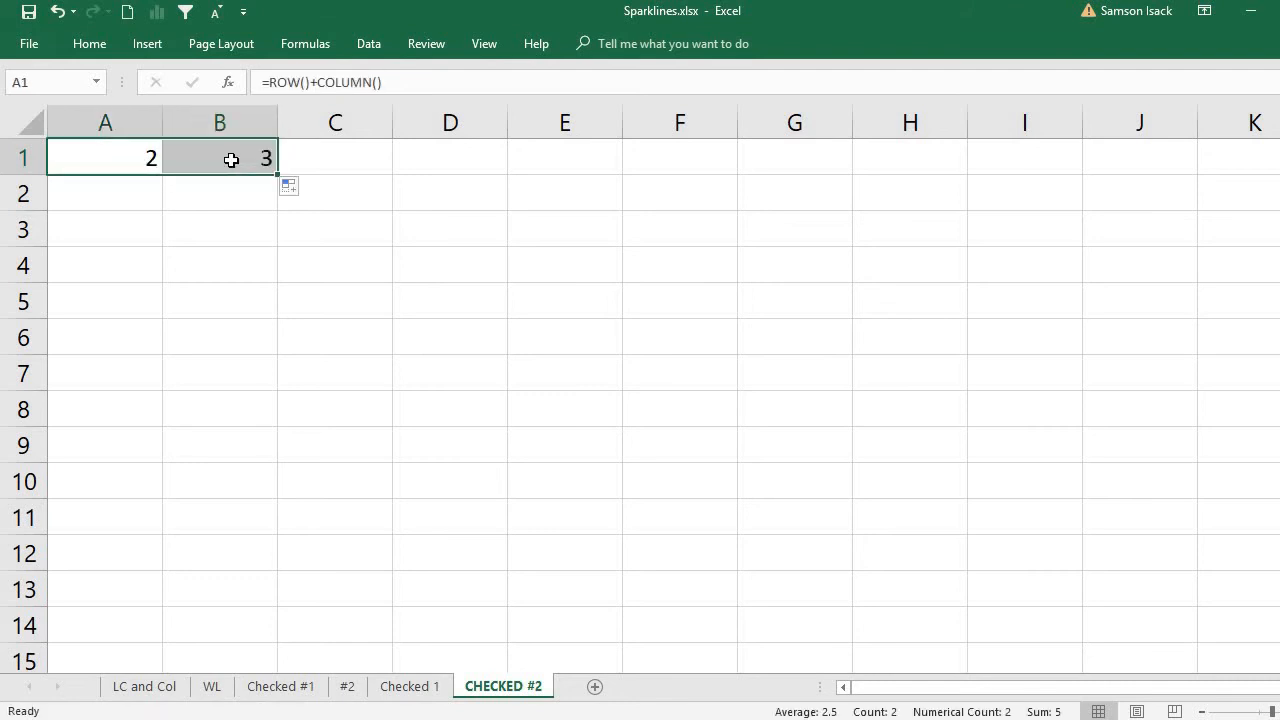
{"action": "left_click", "coordinate": [231, 160]}
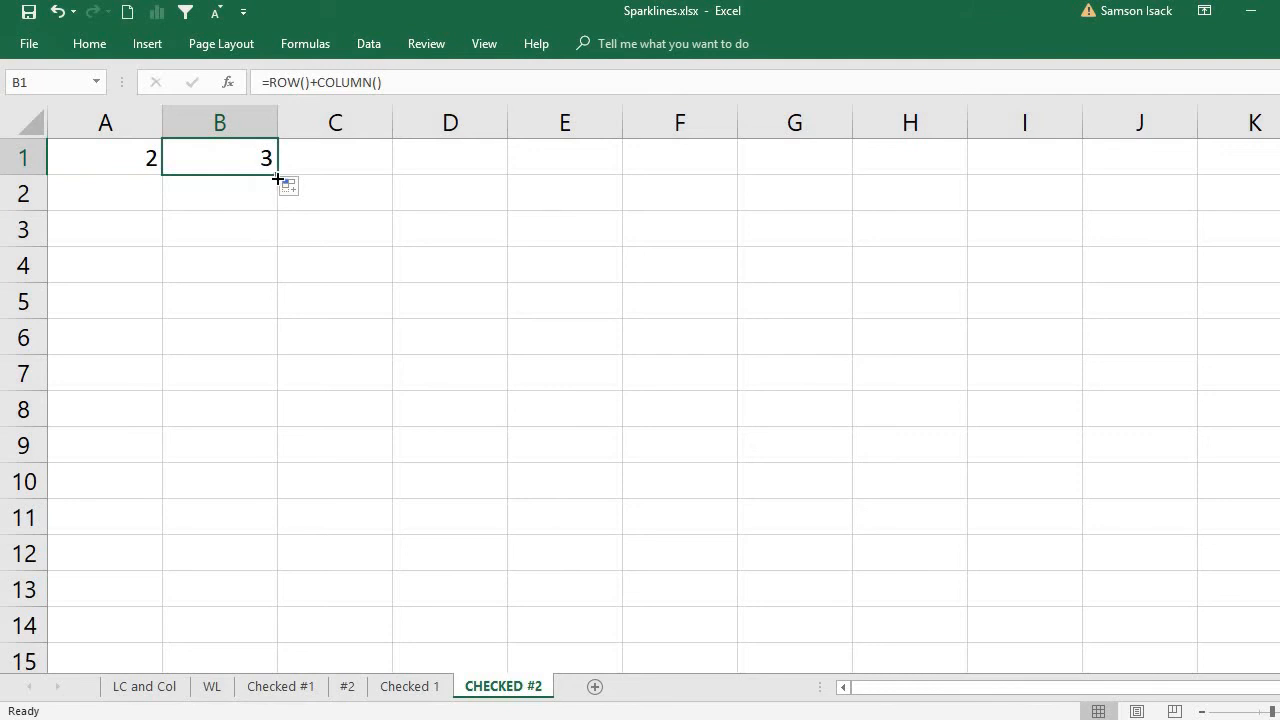
{"action": "left_click_drag", "start_coordinate": [325, 174], "coordinate": [937, 254]}
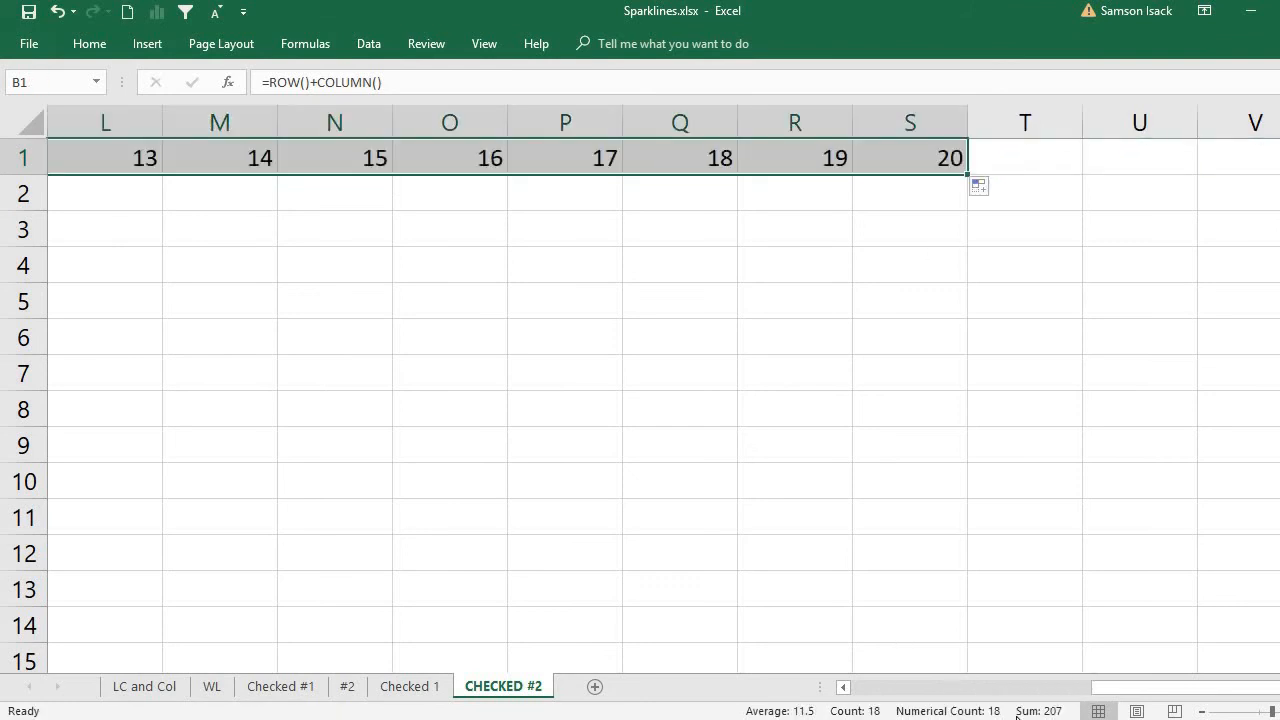
{"action": "left_click_drag", "start_coordinate": [968, 697], "coordinate": [823, 694]}
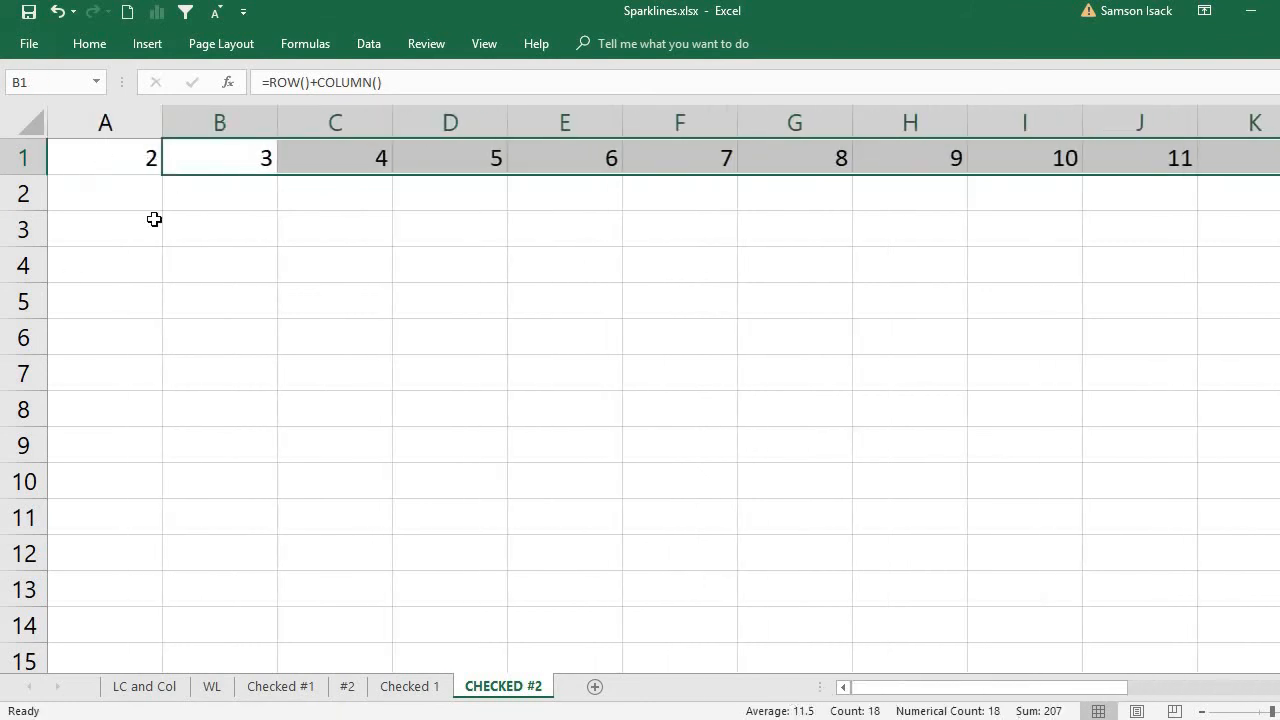
Fill the formula from A1 down and across to cover the range A1:G12
{"action": "left_click", "coordinate": [131, 176]}
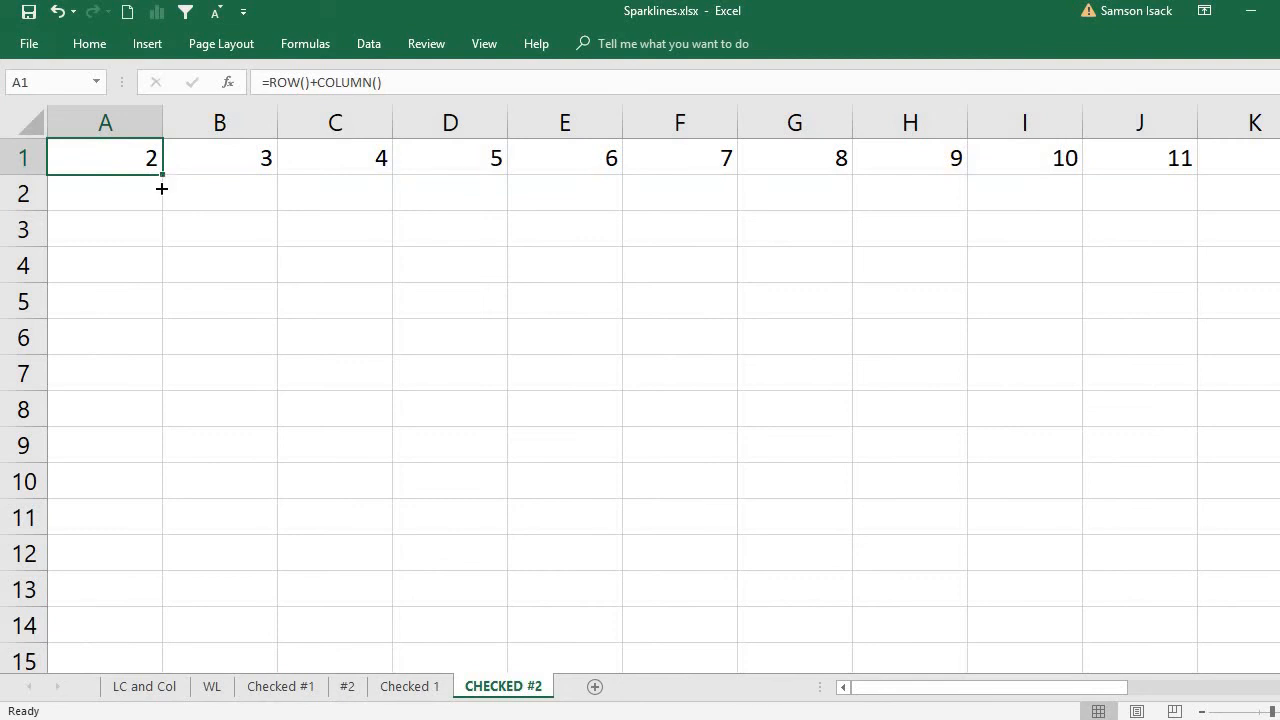
{"action": "left_click_drag", "start_coordinate": [161, 188], "coordinate": [166, 382]}
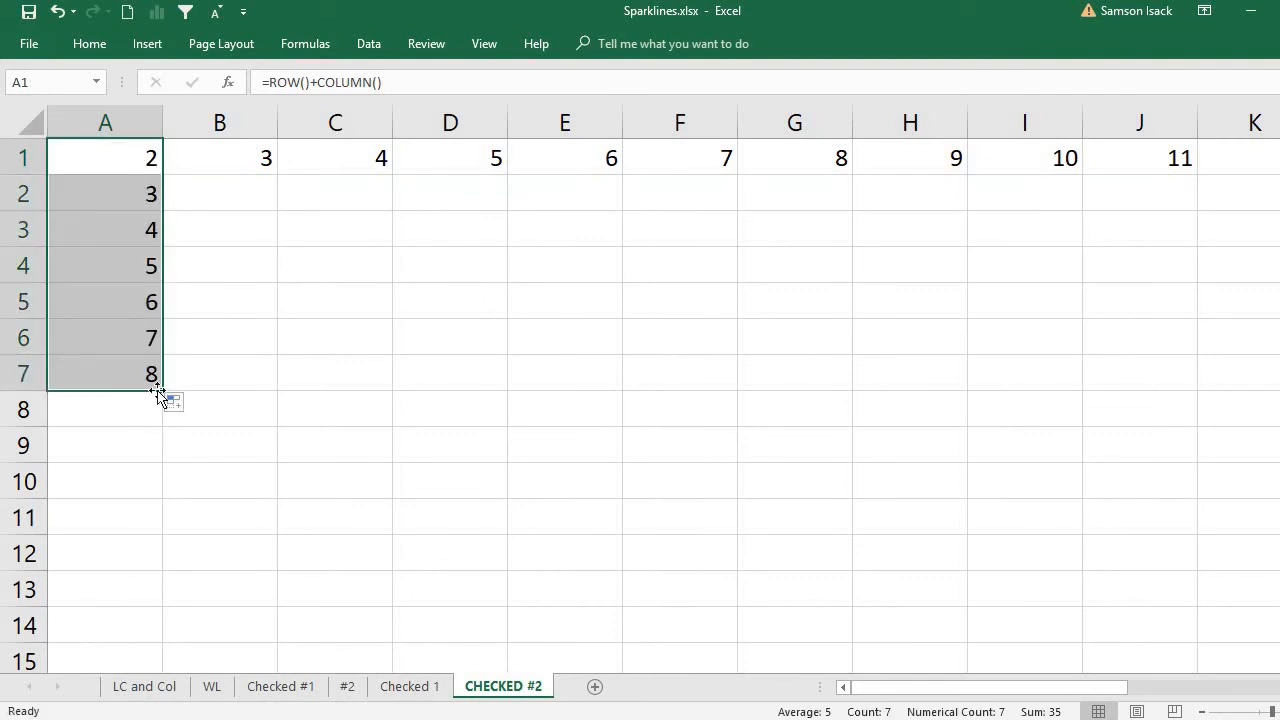
{"action": "left_click_drag", "start_coordinate": [161, 390], "coordinate": [893, 571]}
Examine the row-plus-column sums in the block, comparing cells A1, C1, B2, A3 and C3
{"action": "left_click", "coordinate": [123, 158]}
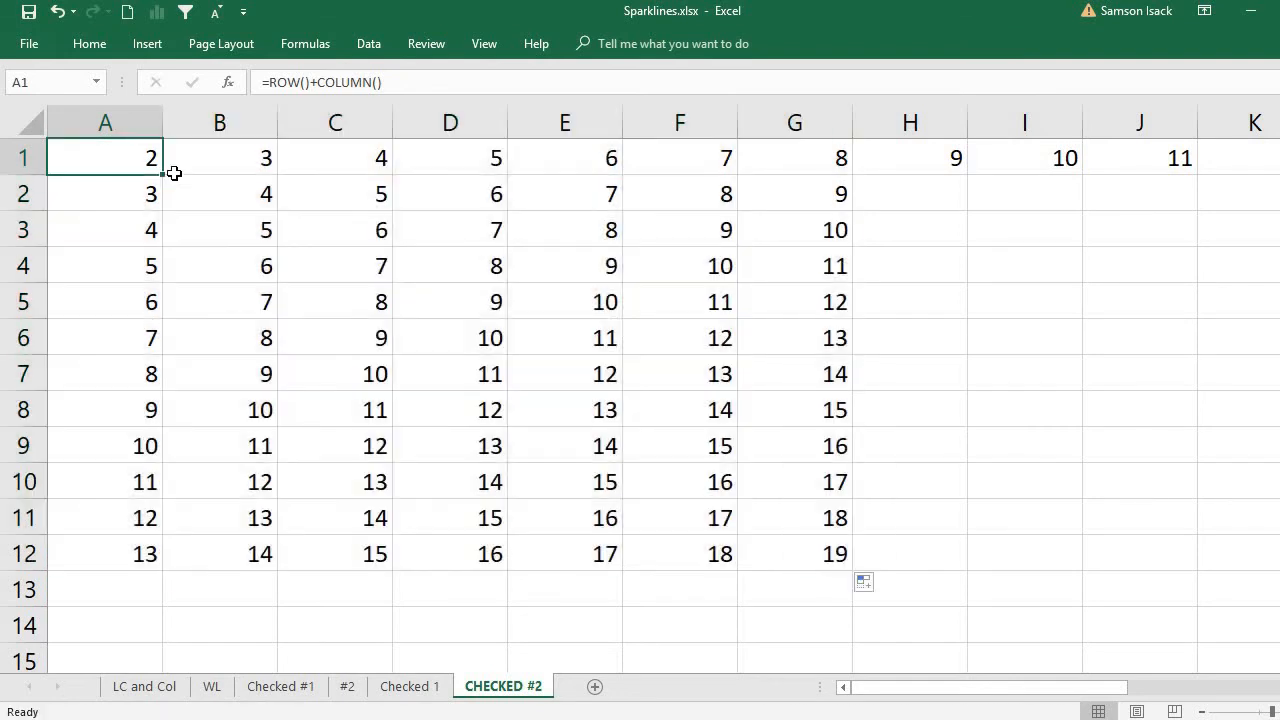
{"action": "left_click", "coordinate": [219, 192]}
{"action": "left_click", "coordinate": [328, 161]}
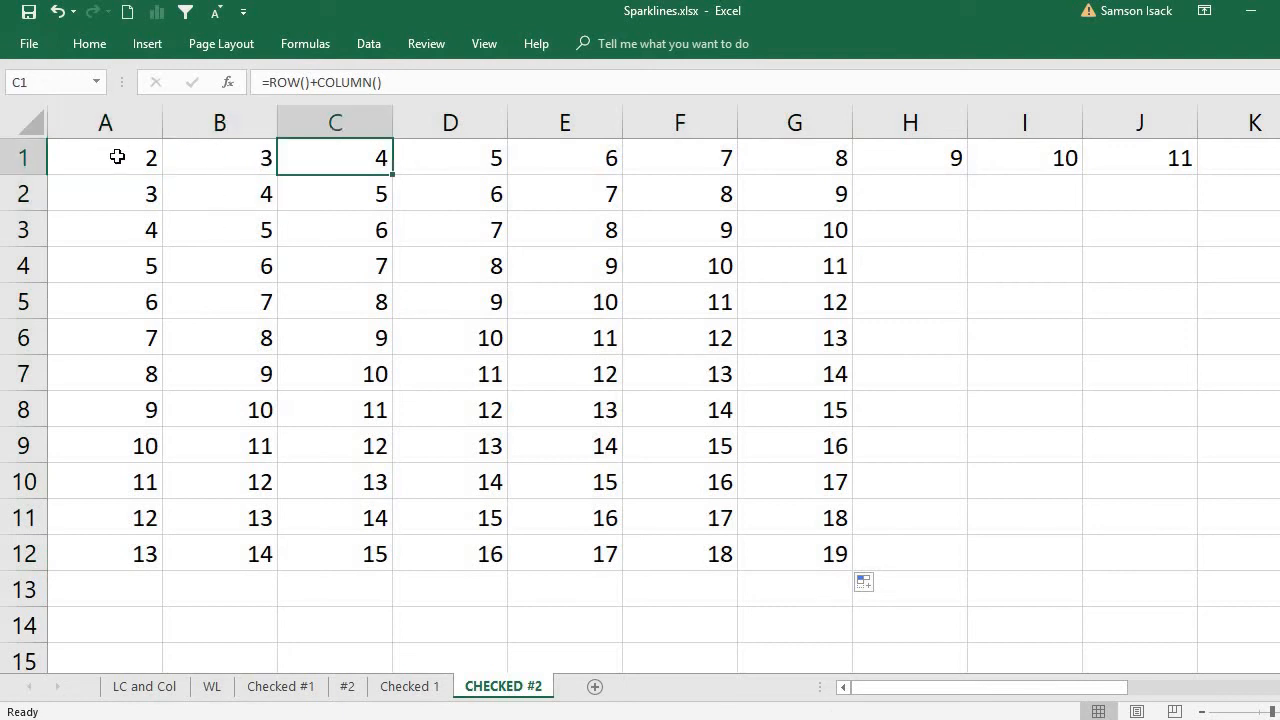
{"action": "left_click", "coordinate": [118, 157]}
{"action": "left_click", "coordinate": [303, 166]}
{"action": "left_click", "coordinate": [222, 195]}
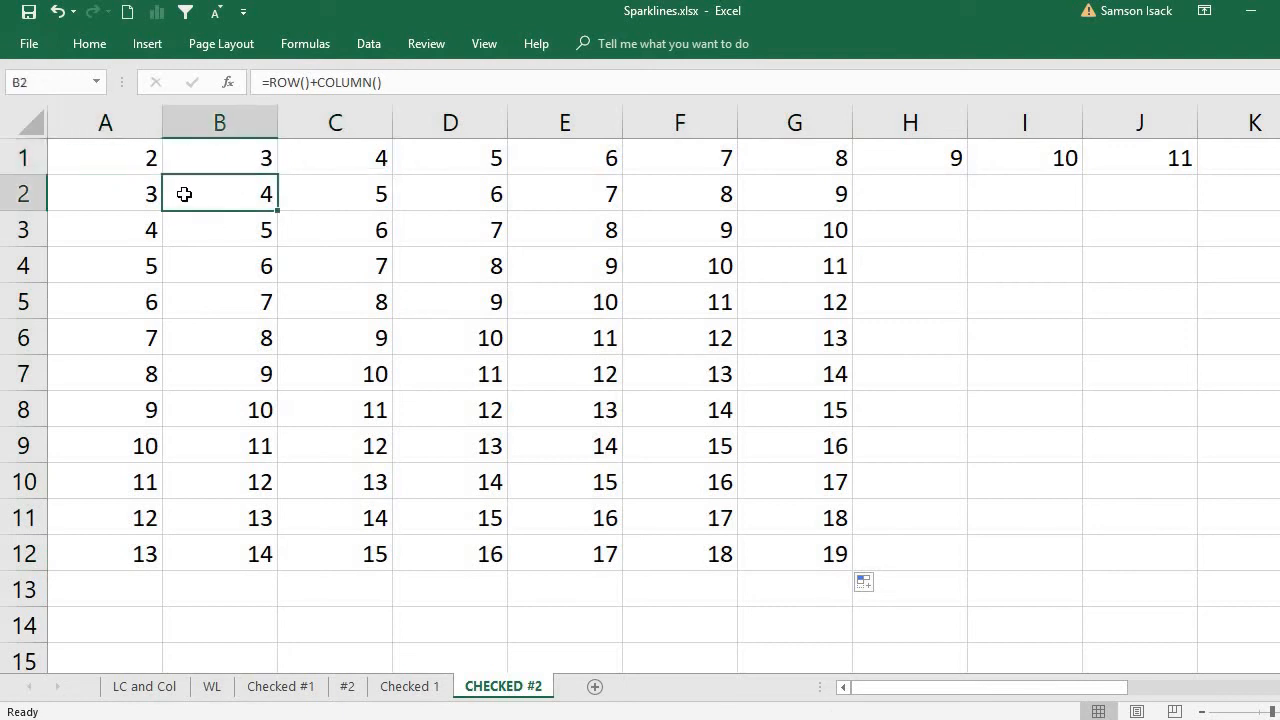
{"action": "left_click", "coordinate": [139, 236]}
{"action": "left_click", "coordinate": [331, 230]}
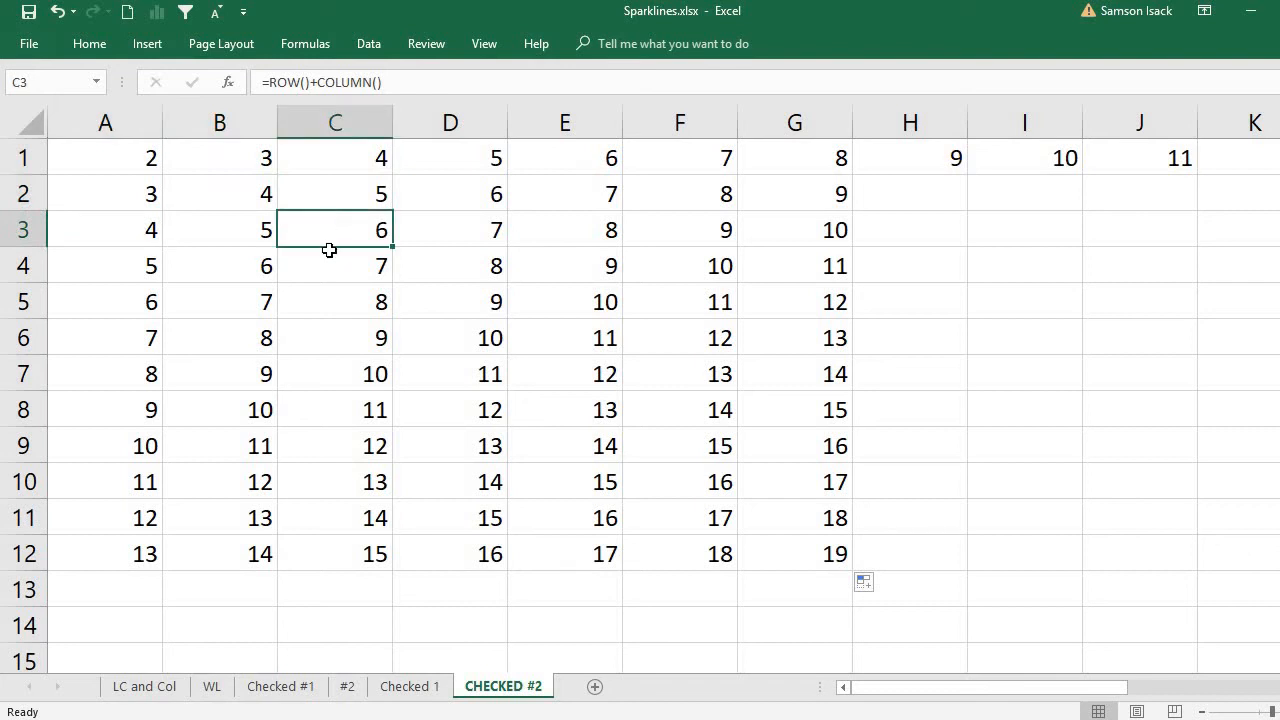
Highlight the ROW()+COLUMN() part of the formula in cell C3
{"action": "left_click", "coordinate": [272, 84]}
{"action": "left_click_drag", "start_coordinate": [272, 84], "coordinate": [463, 84]}
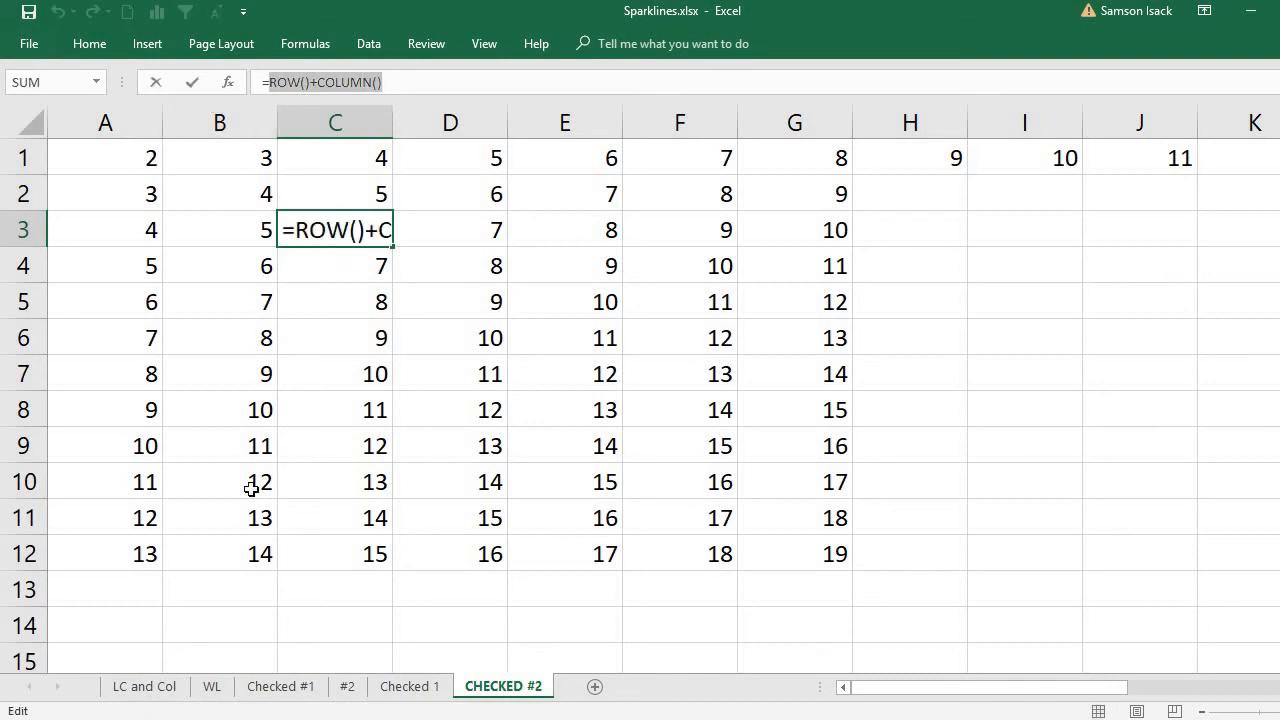
{"action": "left_click", "coordinate": [26, 132]}
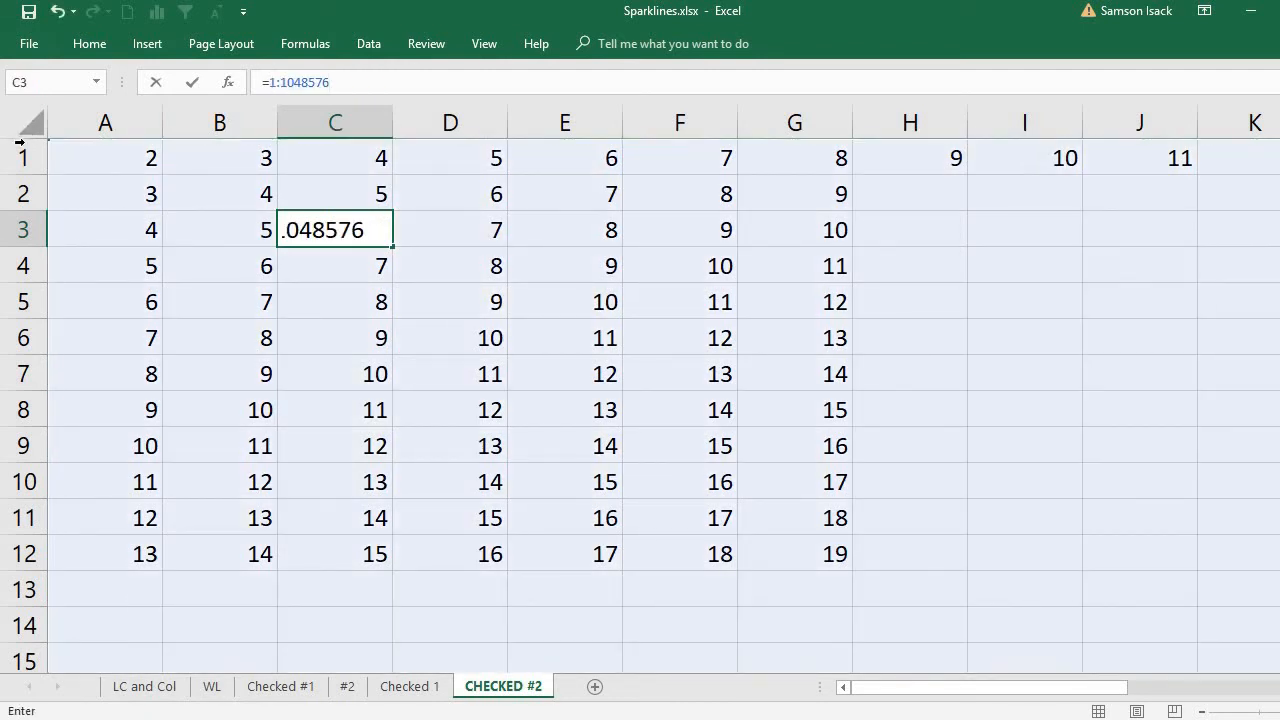
{"action": "left_click", "coordinate": [68, 155]}
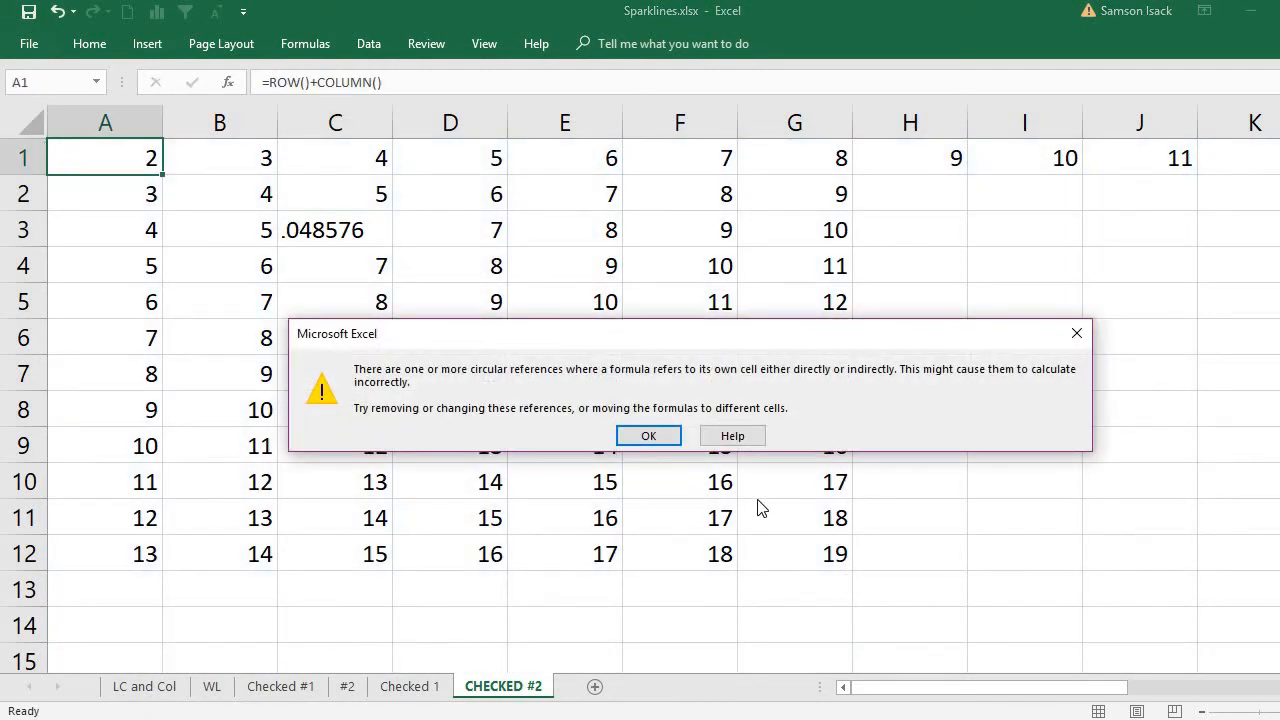
{"action": "left_click", "coordinate": [648, 436]}
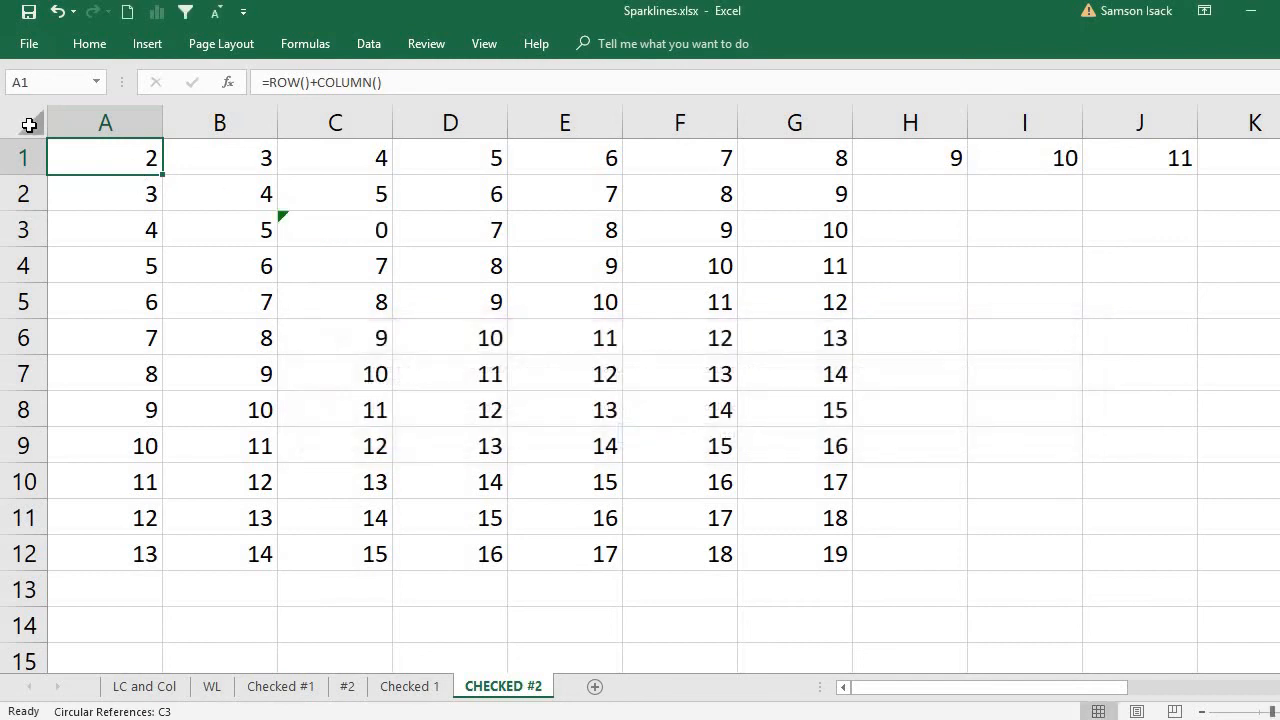
Clear the contents of the entire CHECKED #2 sheet and select cell A1
{"action": "left_click", "coordinate": [29, 124]}
{"action": "key", "text": "Delete"}
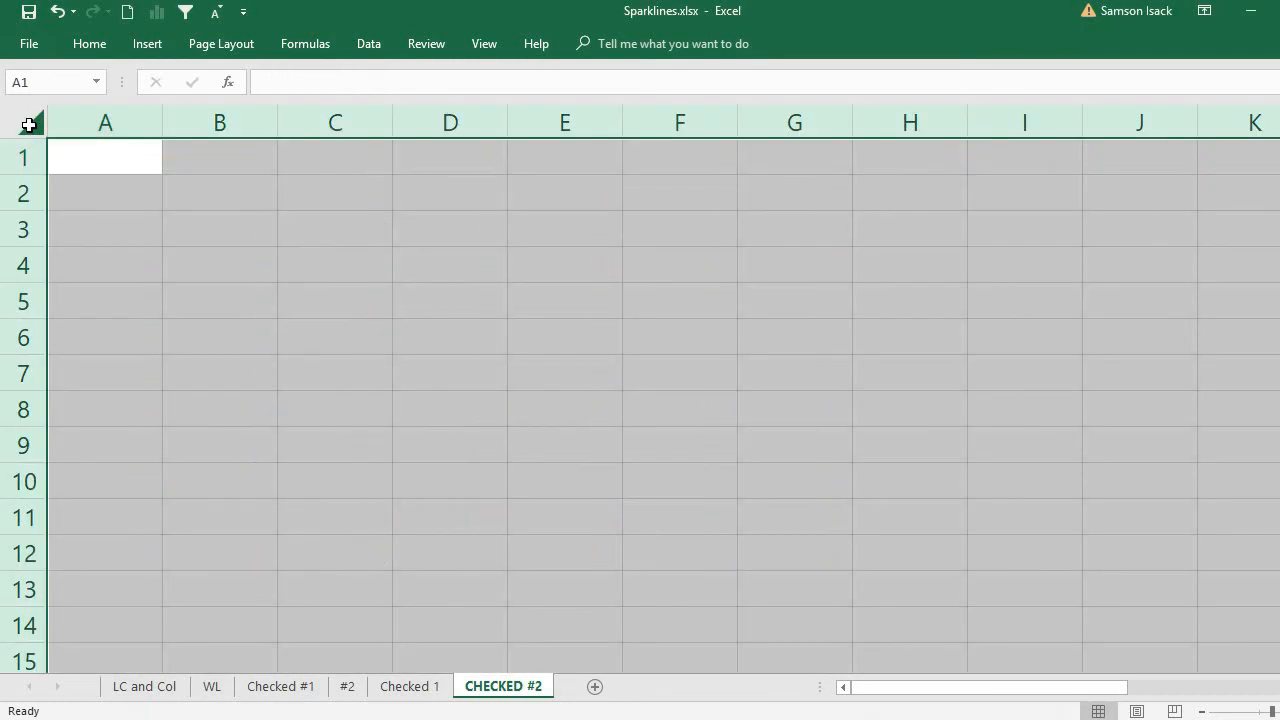
{"action": "left_click", "coordinate": [90, 145]}
Select the whole sheet and start a new conditional formatting rule that uses a formula to determine which cells to format
{"action": "left_click", "coordinate": [31, 124]}
{"action": "left_click", "coordinate": [102, 47]}
{"action": "left_click", "coordinate": [808, 88]}
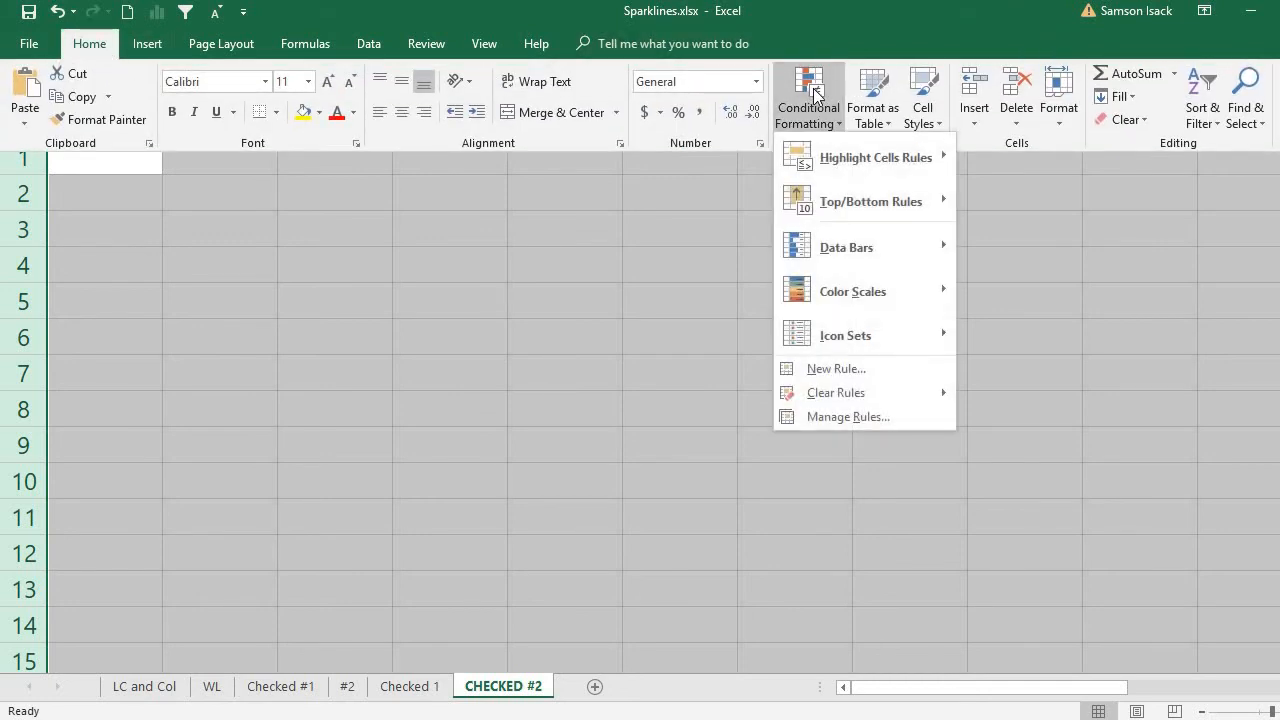
{"action": "left_click", "coordinate": [816, 372]}
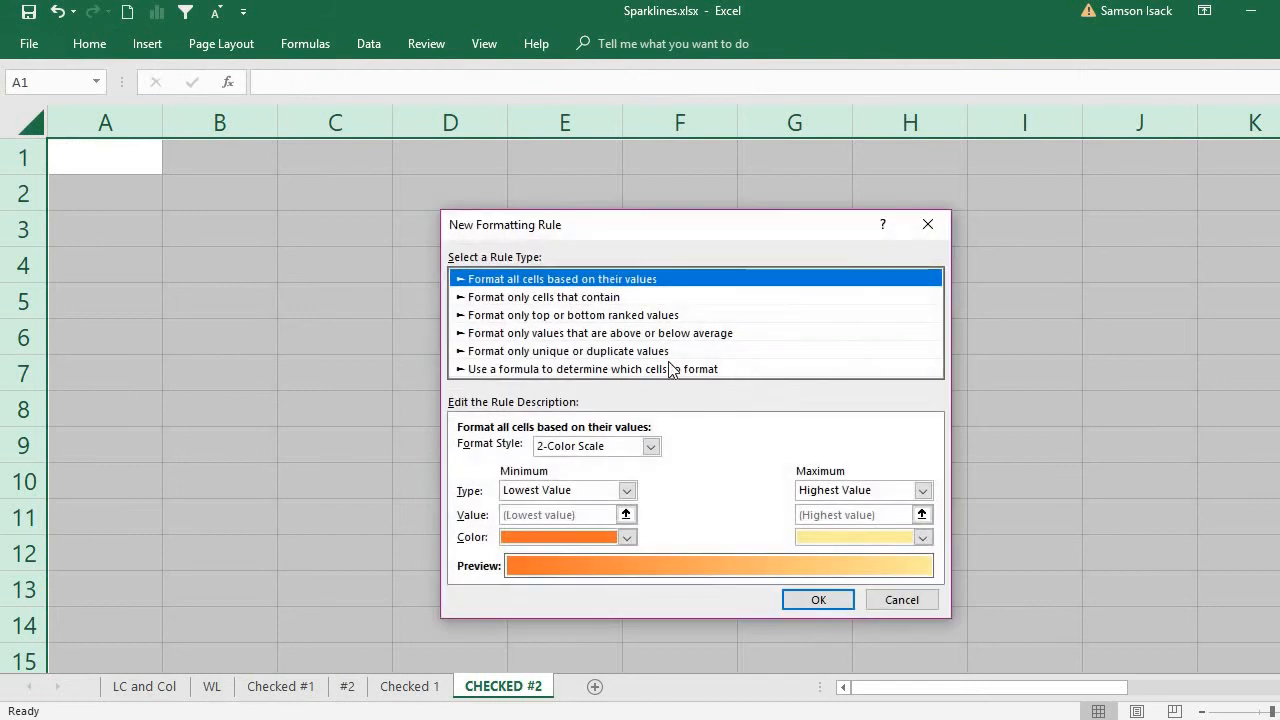
{"action": "left_click", "coordinate": [661, 369]}
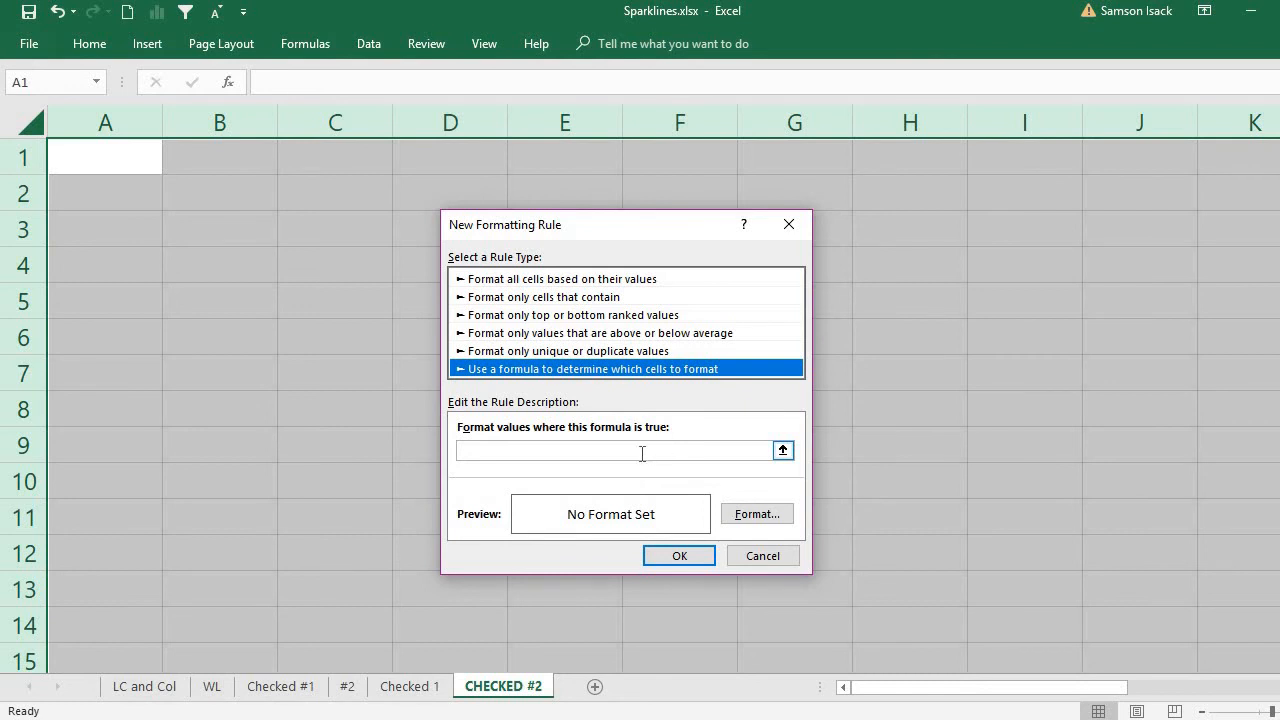
Enter =ISEVEN(ROW()+COLUMN()) as the formula of the new conditional formatting rule
{"action": "left_click", "coordinate": [642, 452]}
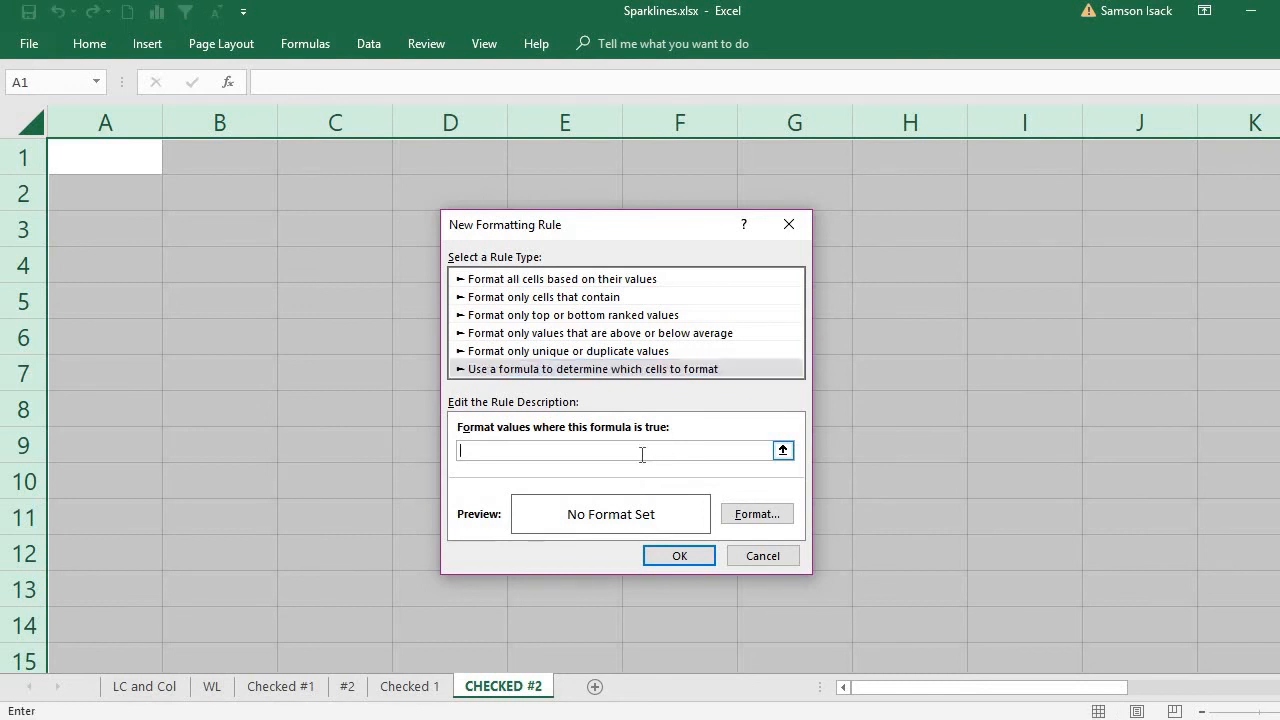
{"action": "type", "text": "=ROW()+COLUMN("}
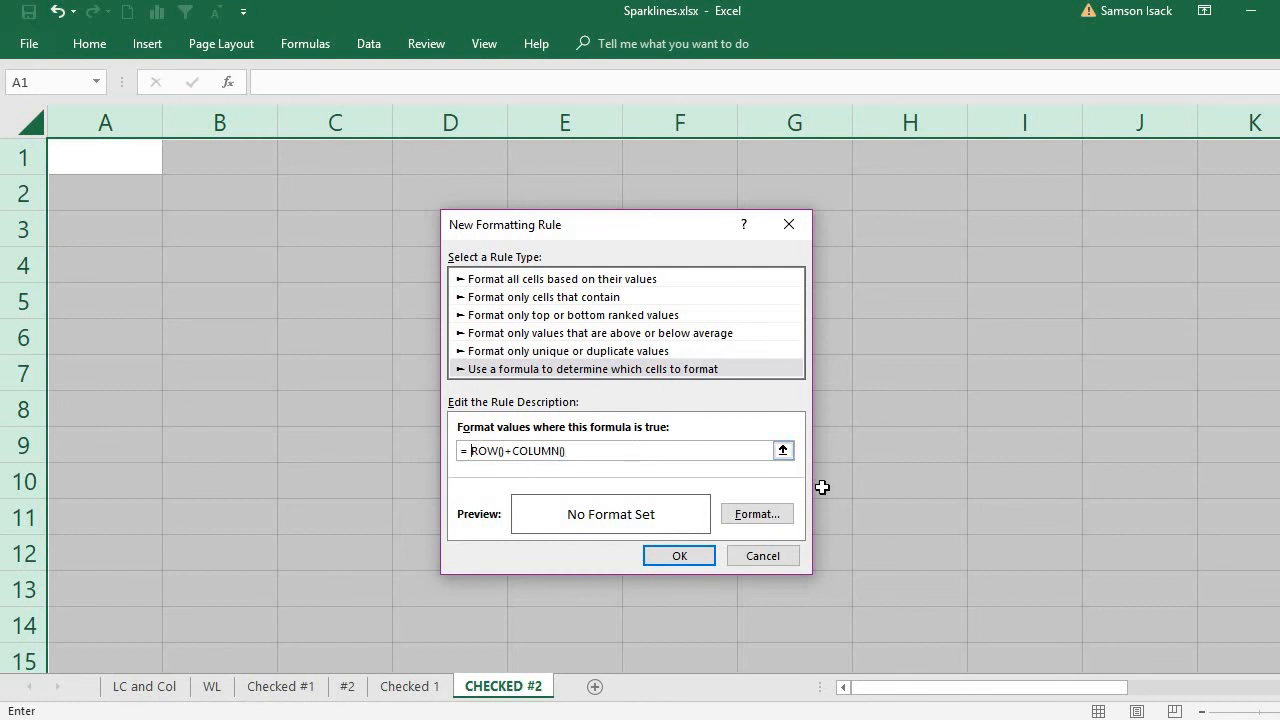
{"action": "type", "text": "ISEVE"}
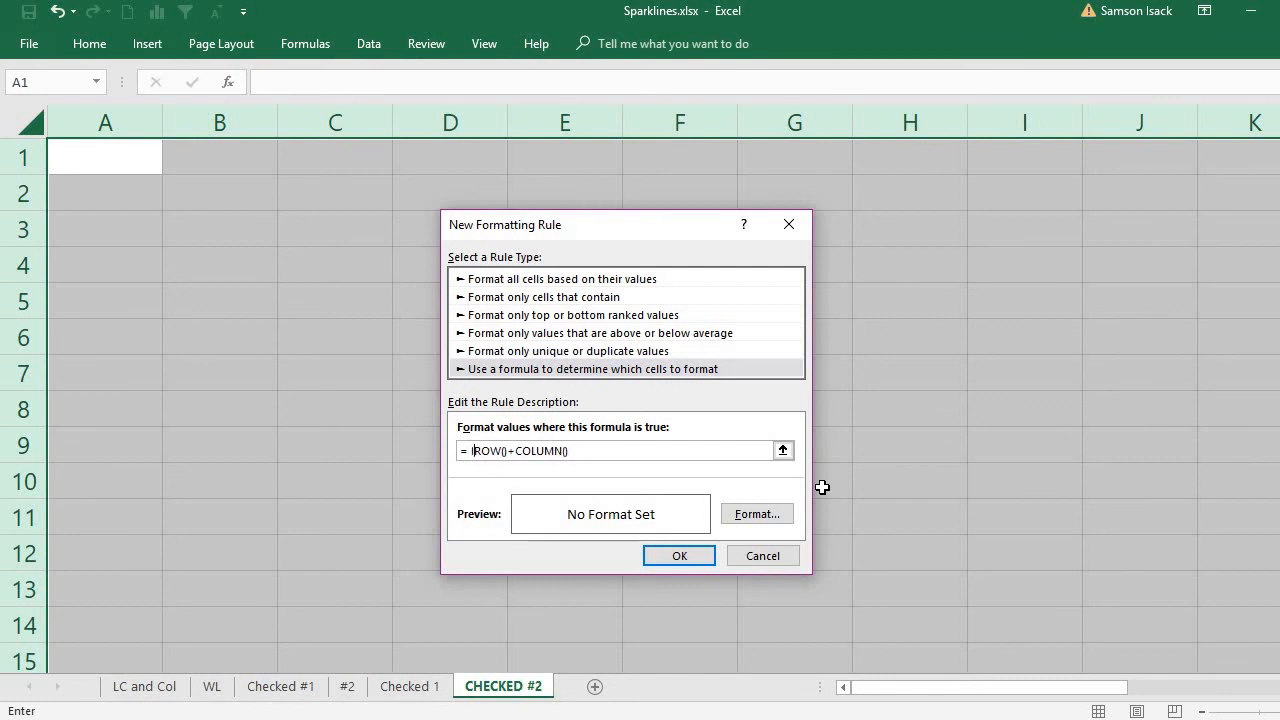
{"action": "type", "text": "N"}
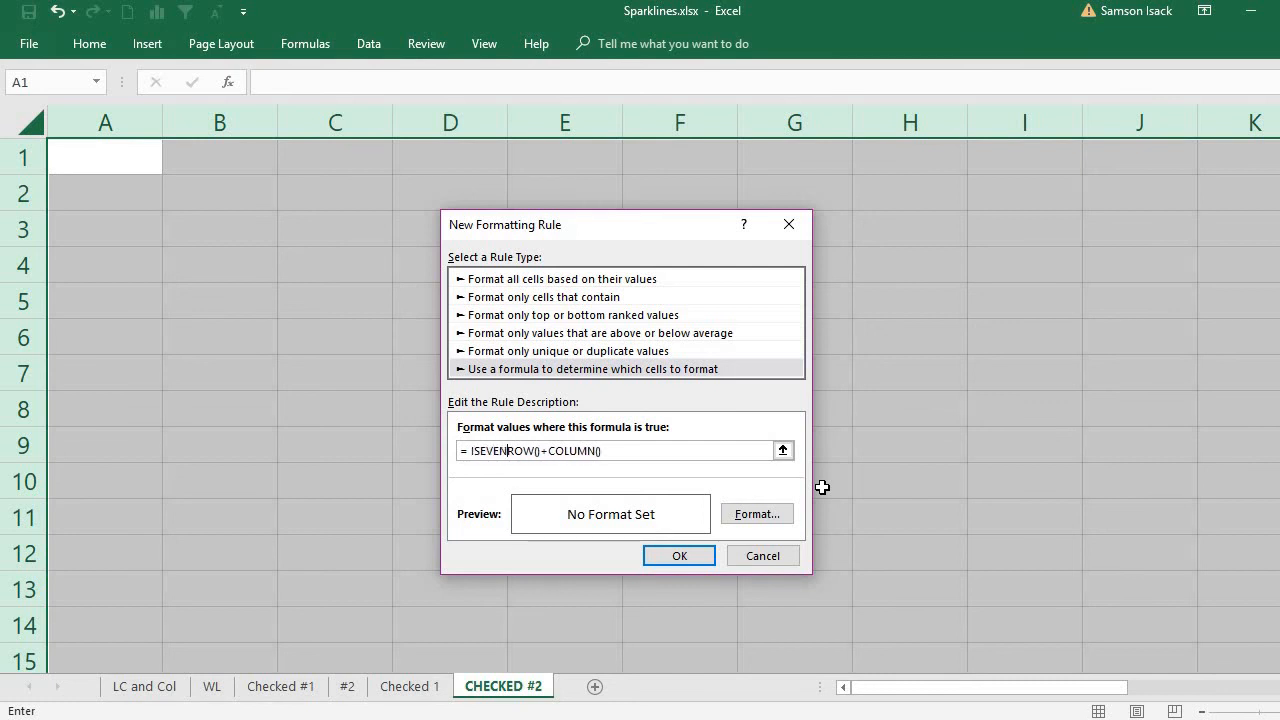
{"action": "type", "text": "("}
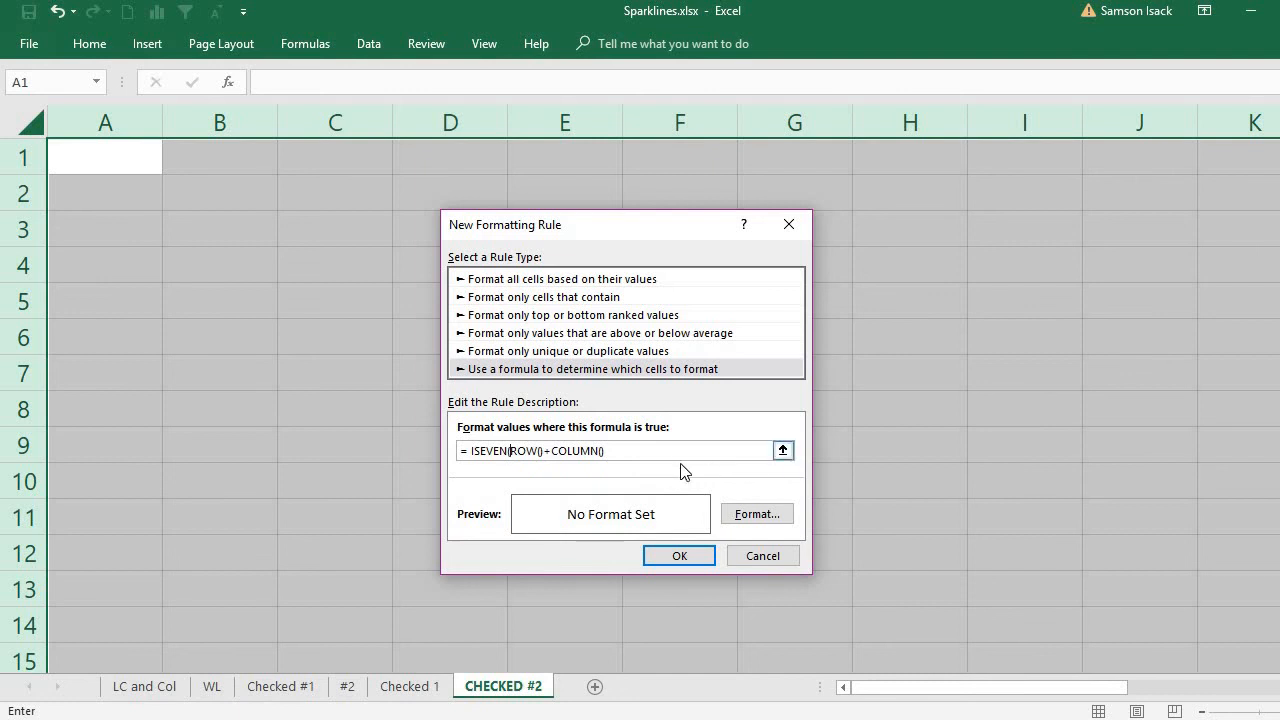
{"action": "left_click", "coordinate": [676, 450]}
Give the rule a bright red fill, apply it to the whole sheet and select cell A1
{"action": "left_click", "coordinate": [769, 516]}
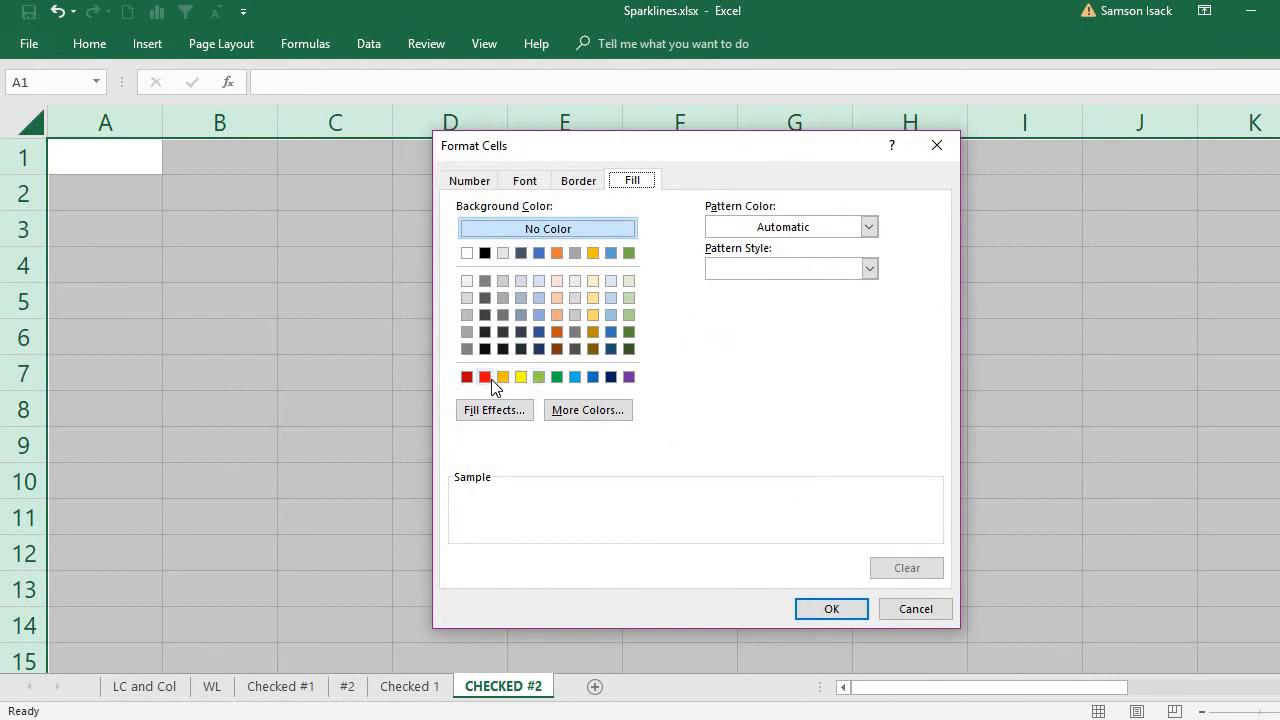
{"action": "left_click", "coordinate": [491, 380]}
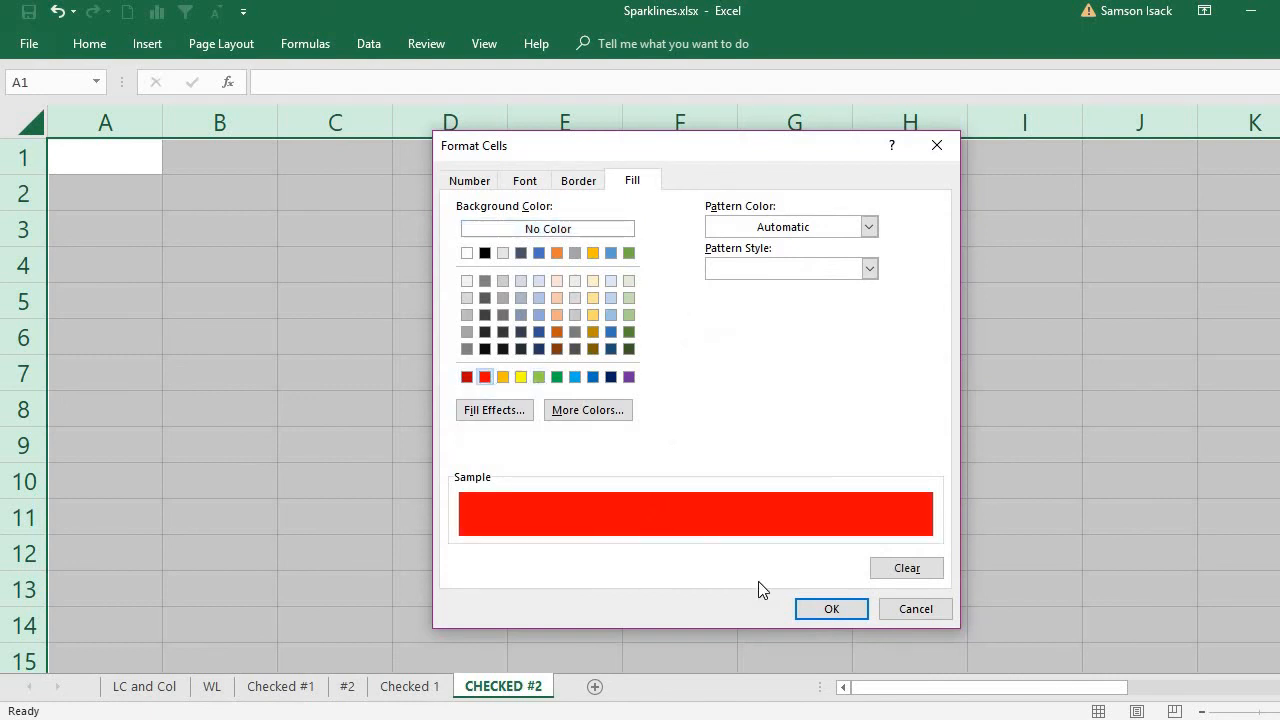
{"action": "left_click", "coordinate": [860, 612]}
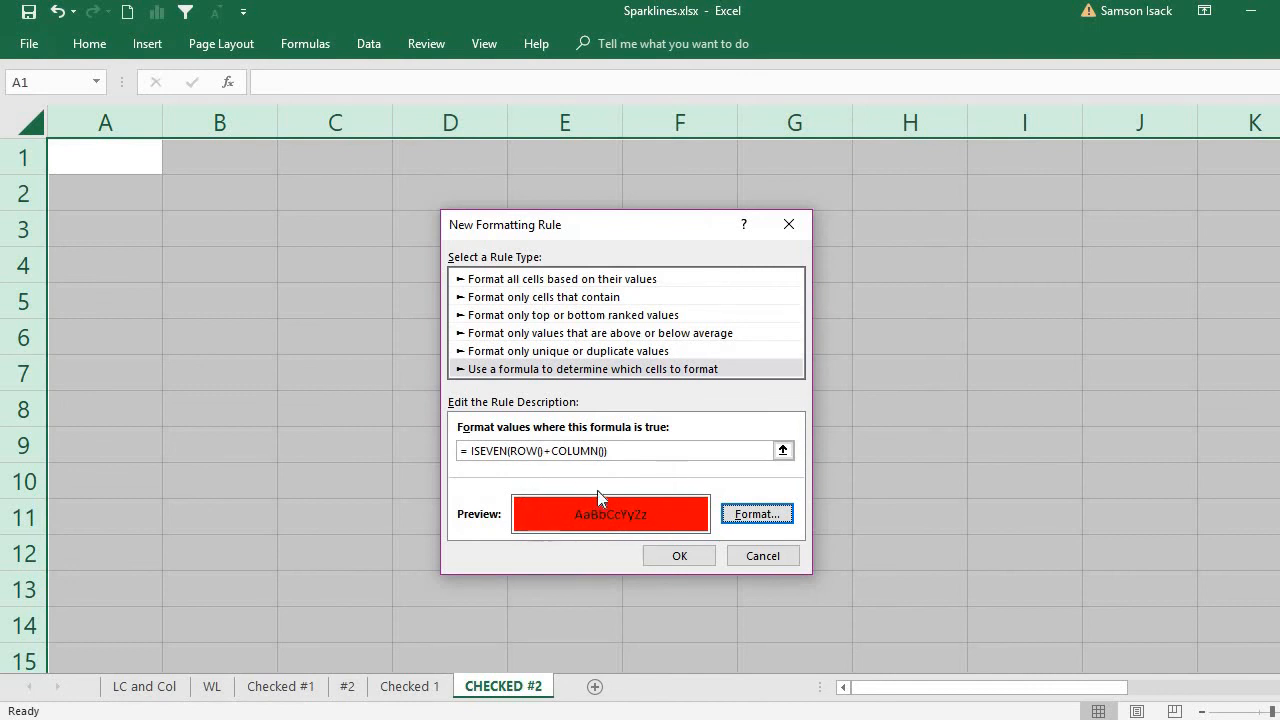
{"action": "left_click", "coordinate": [752, 516]}
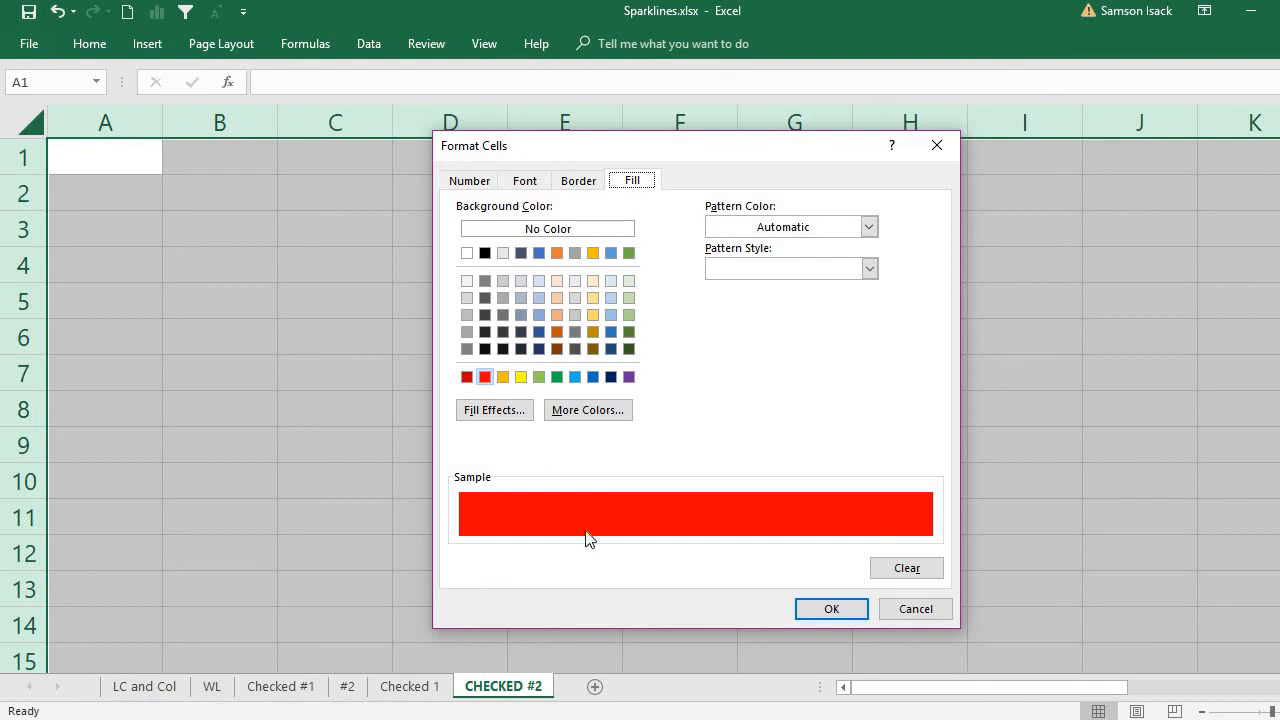
{"action": "left_click", "coordinate": [846, 608]}
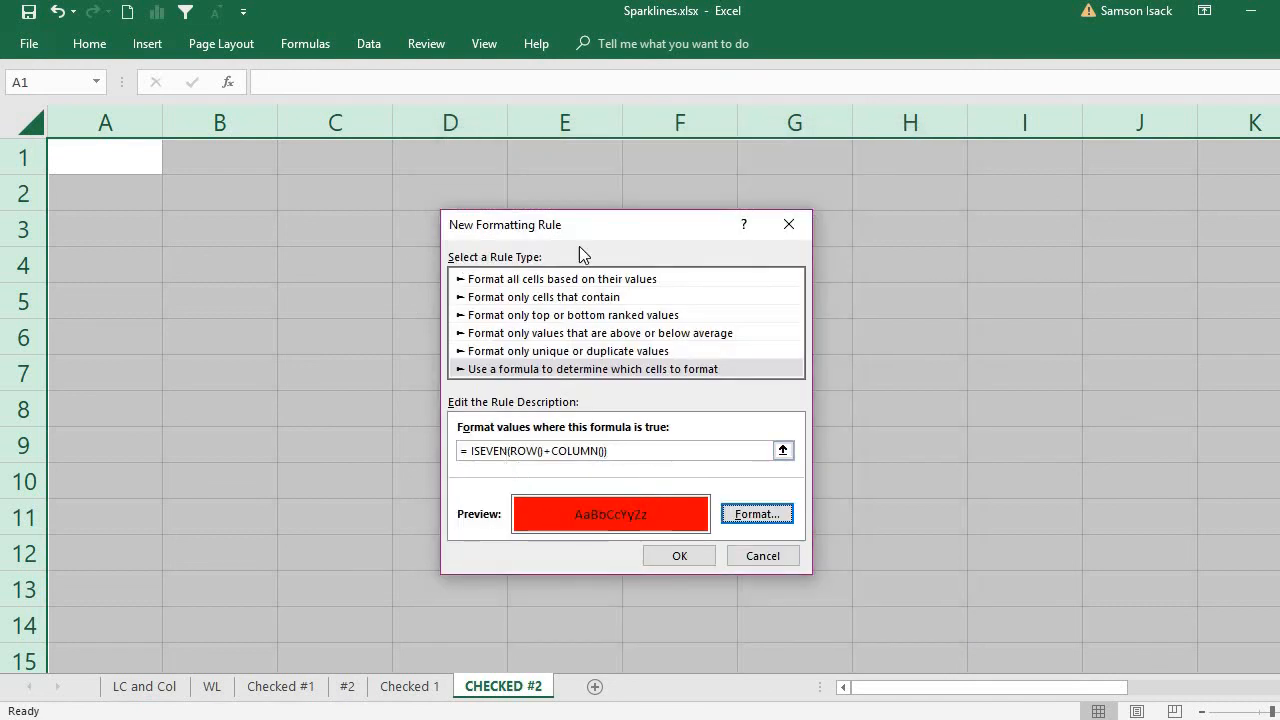
{"action": "left_click", "coordinate": [700, 562]}
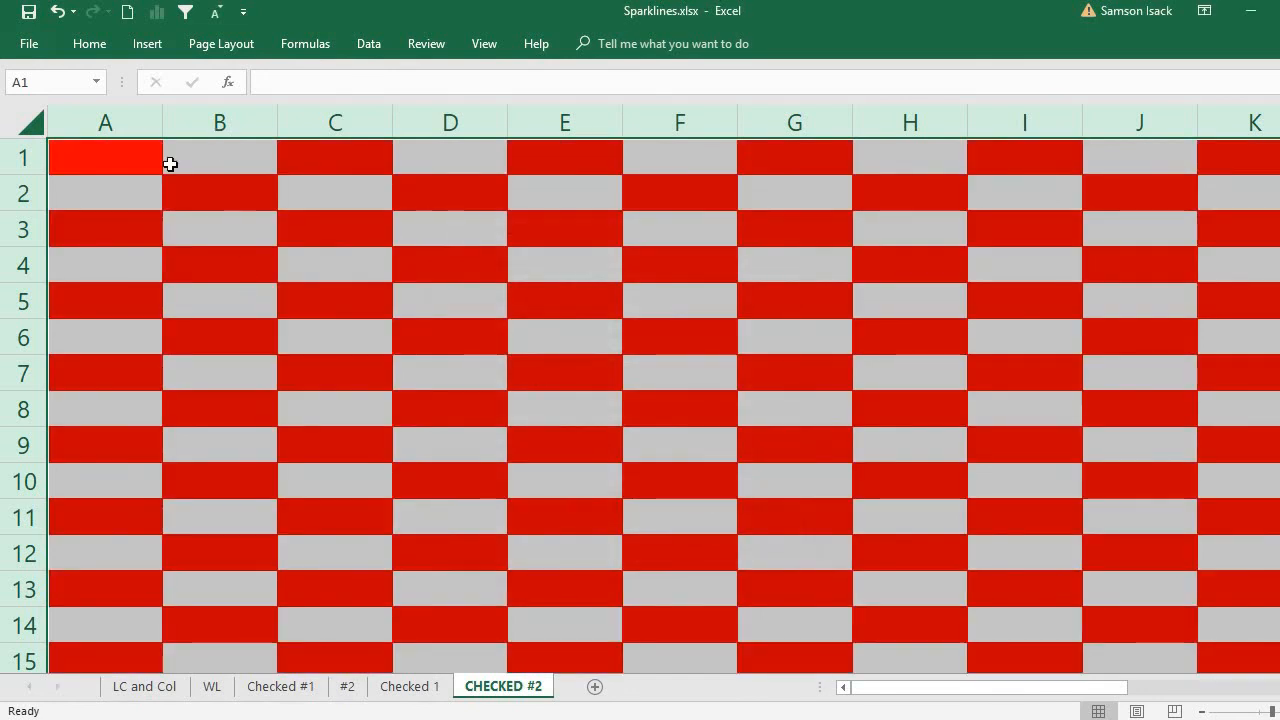
{"action": "left_click", "coordinate": [94, 162]}
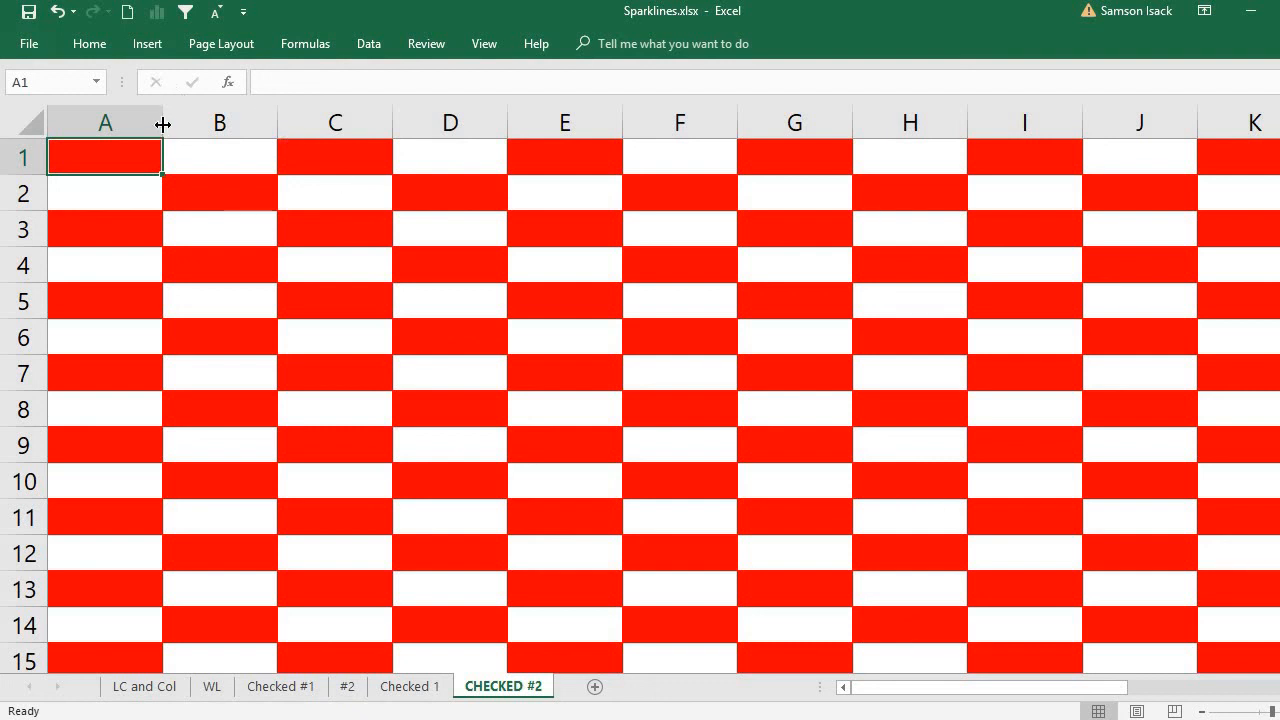
Narrow all columns of the CHECKED #2 sheet equally to about two thirds of their original width and select cell A1
{"action": "left_click_drag", "start_coordinate": [162, 121], "coordinate": [134, 131]}
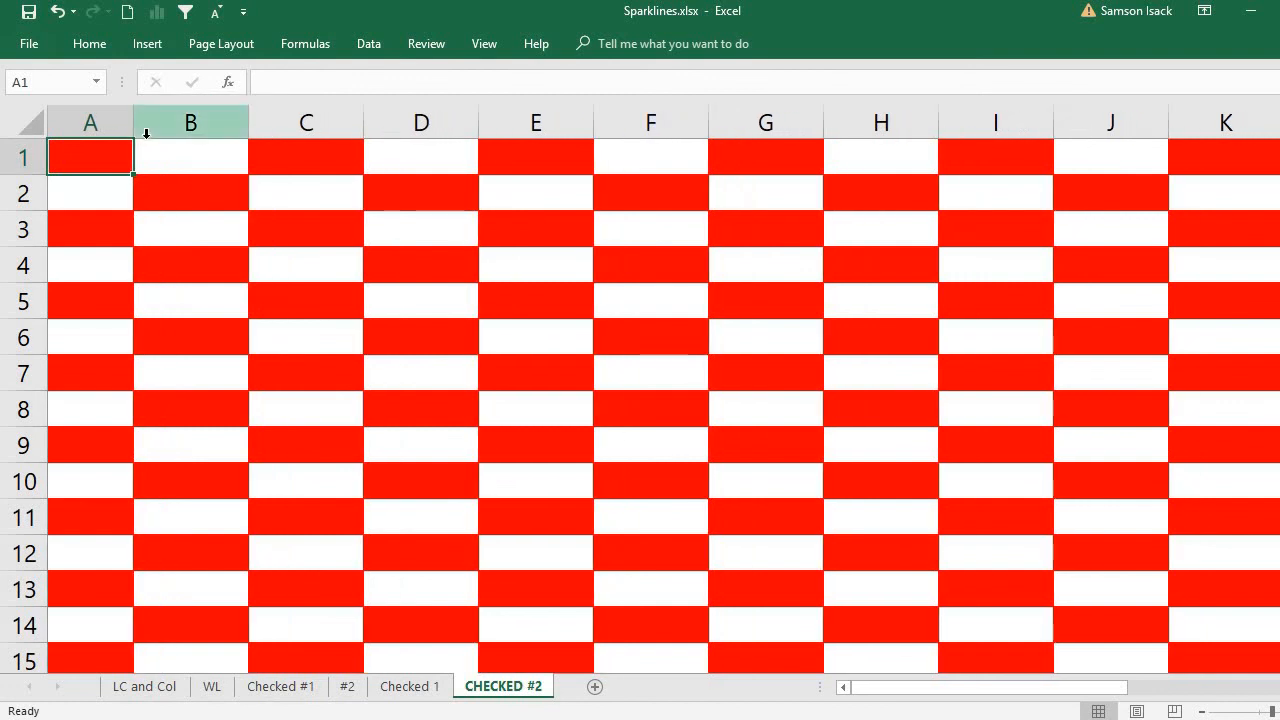
{"action": "left_click", "coordinate": [30, 119]}
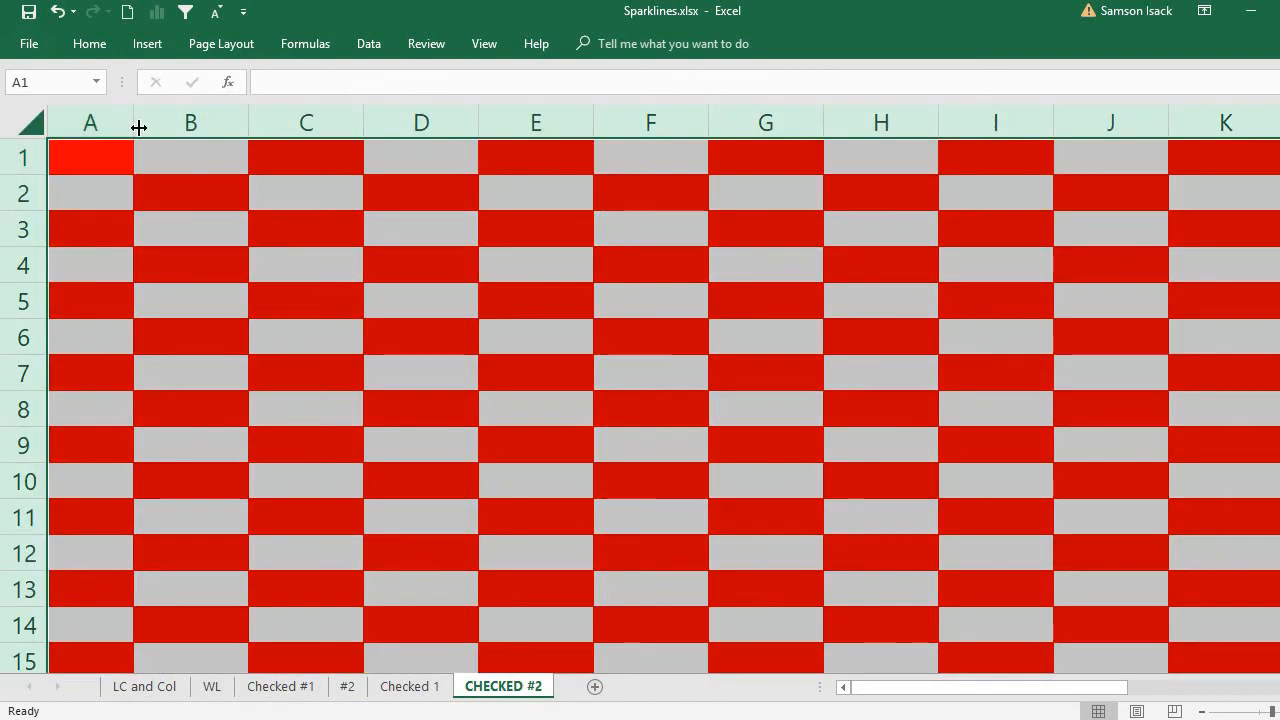
{"action": "left_click_drag", "start_coordinate": [134, 124], "coordinate": [123, 128]}
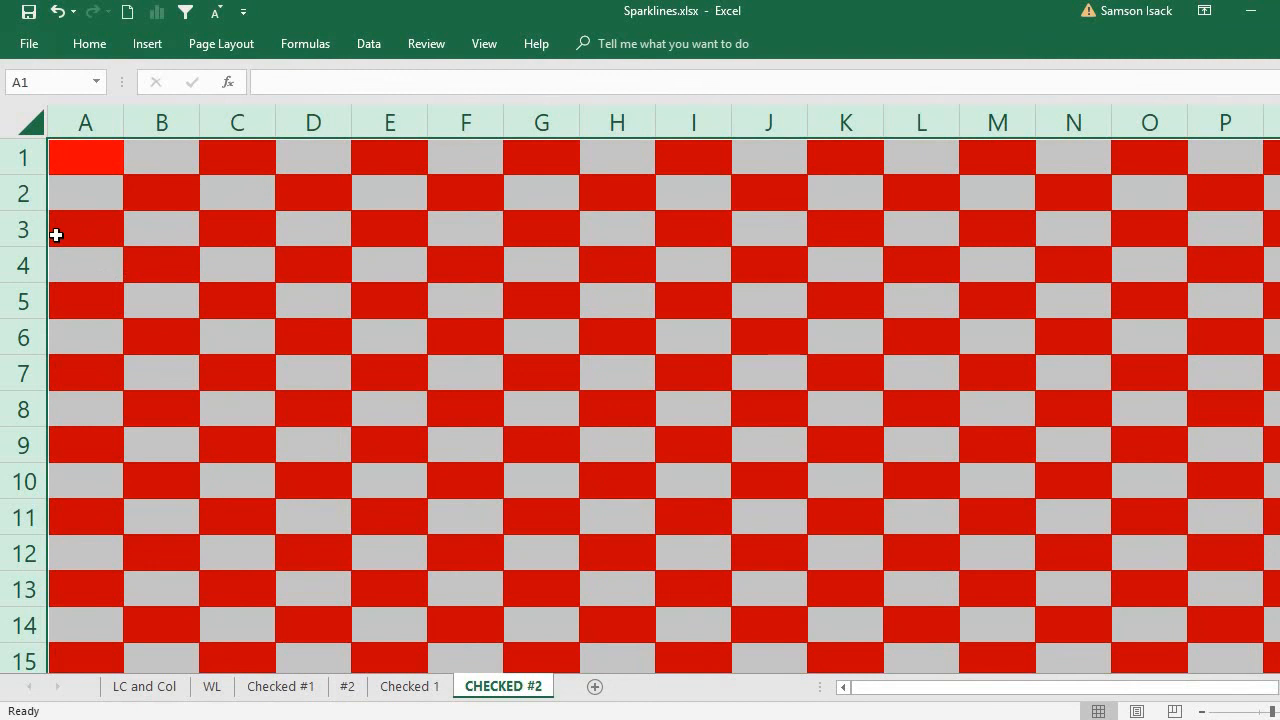
{"action": "left_click", "coordinate": [560, 358]}
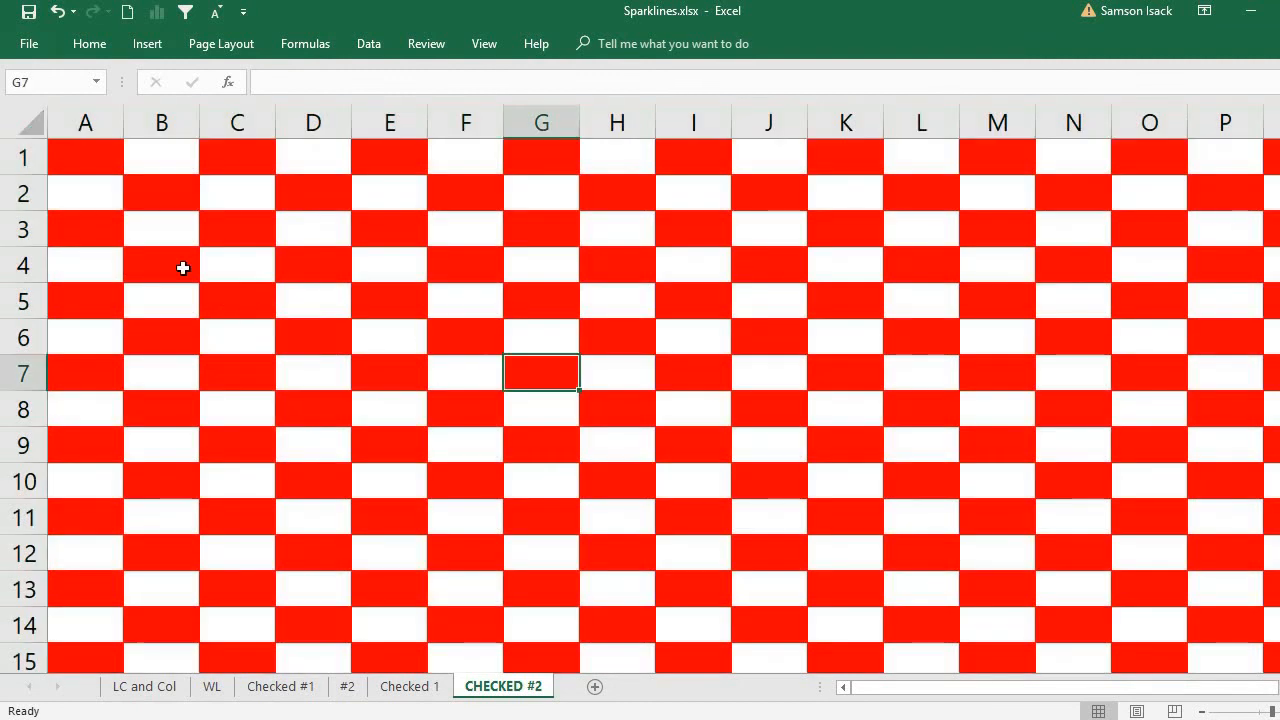
{"action": "left_click", "coordinate": [113, 167]}
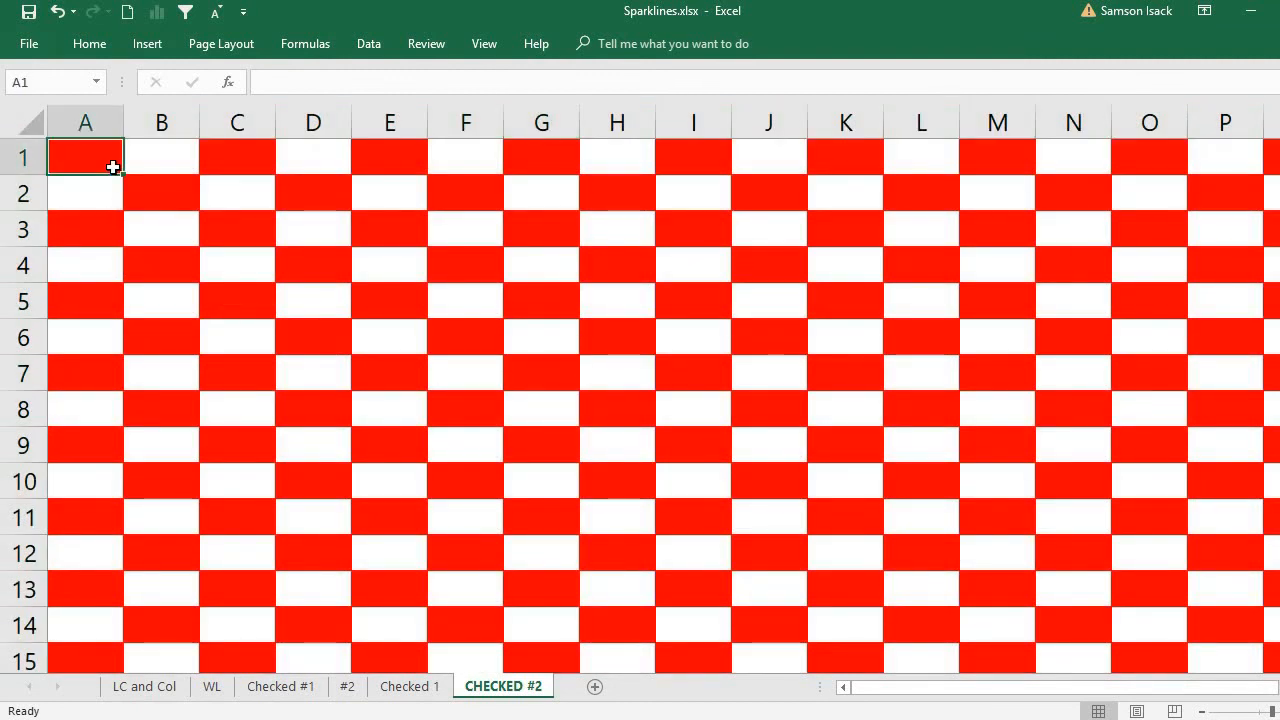